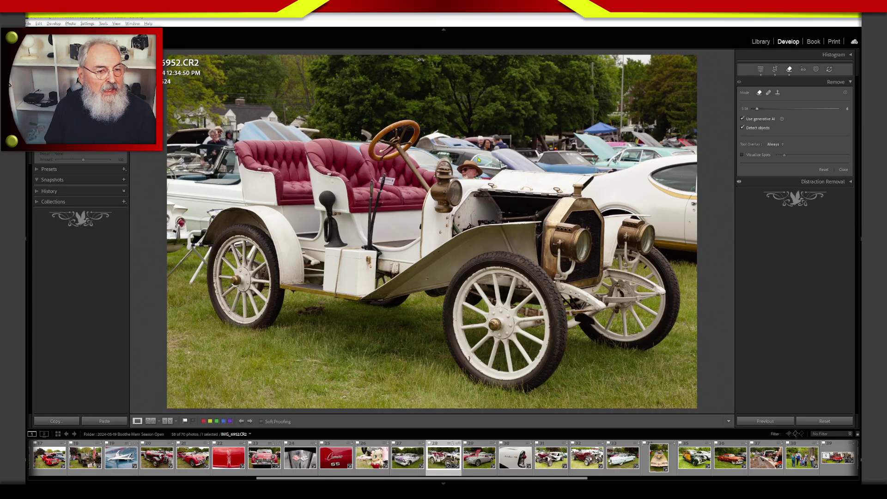
pyautogui.moveTo(450, 169); pyautogui.dragTo(470, 181)
pyautogui.moveTo(504, 119)
pyautogui.mouseDown()
pyautogui.moveTo(469, 135)
pyautogui.moveTo(506, 121)
pyautogui.mouseUp()
pyautogui.moveTo(223, 137)
pyautogui.mouseDown()
pyautogui.moveTo(209, 156)
pyautogui.moveTo(201, 125)
pyautogui.mouseUp()
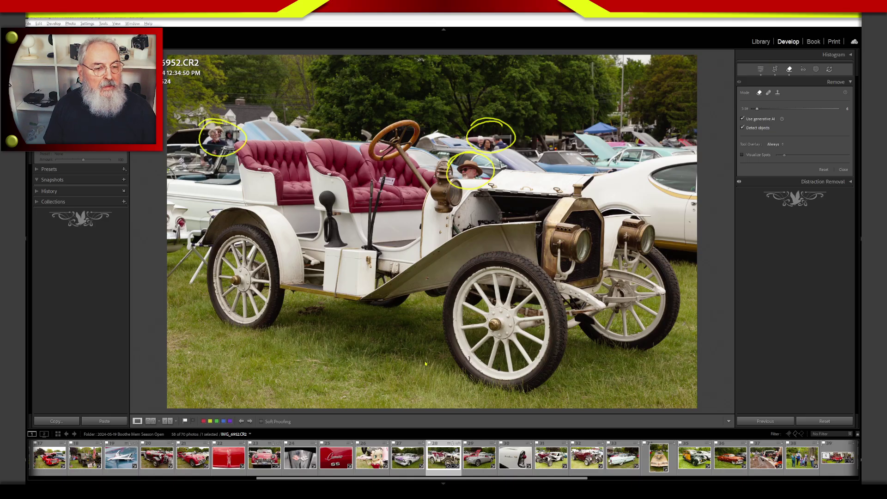
pyautogui.press('Escape')
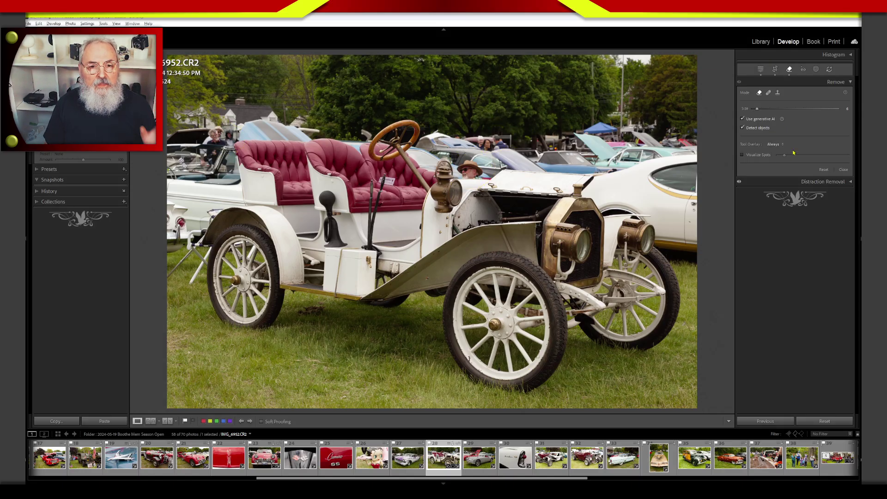
# Reopen the Remove tool in Remove mode with generative AI and object detection on, and expand the Distraction Removal options
pyautogui.click(790, 80)
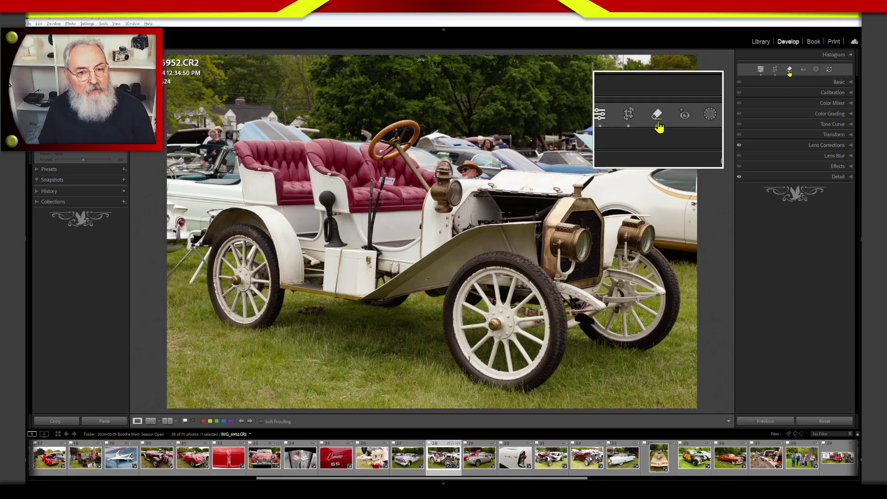
pyautogui.click(790, 70)
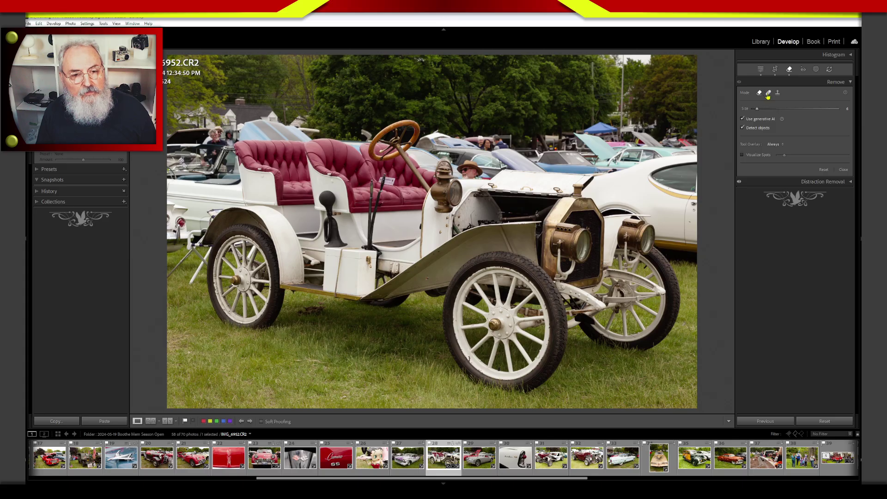
pyautogui.click(769, 94)
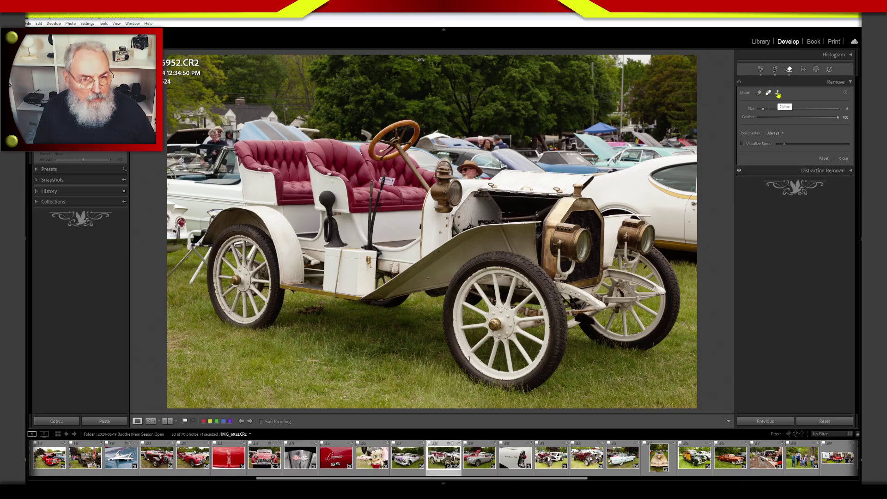
pyautogui.click(759, 93)
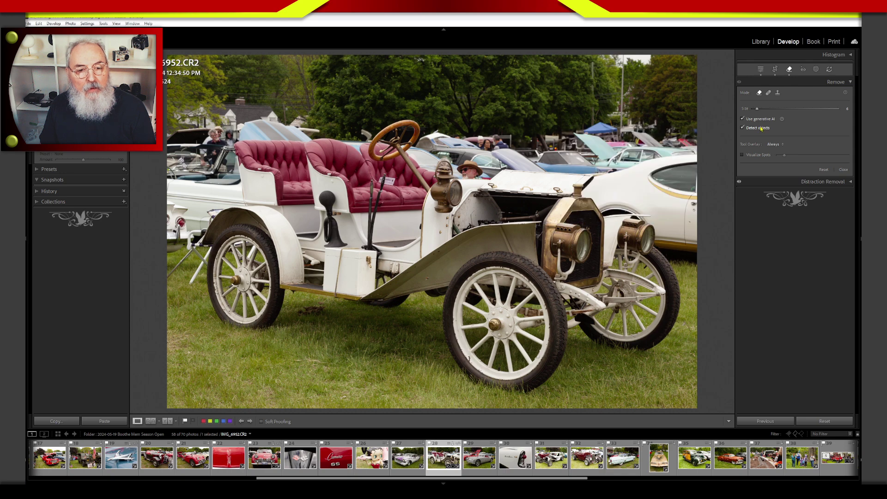
pyautogui.click(848, 184)
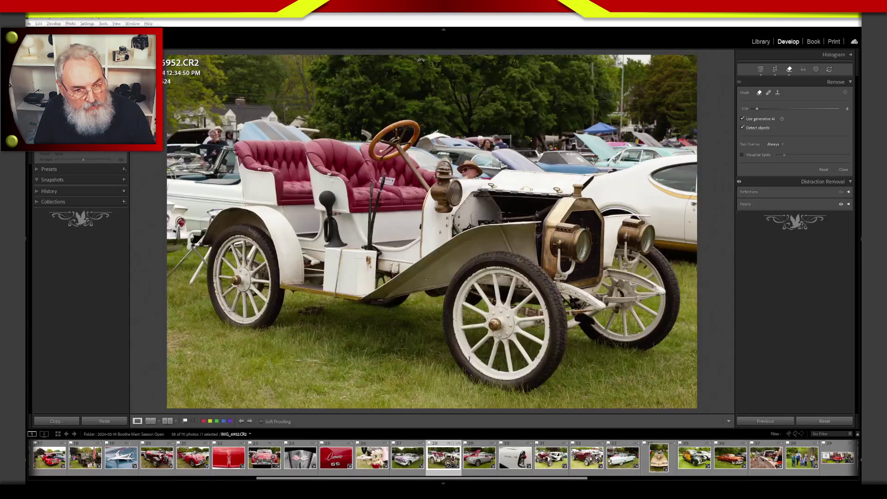
# Try brushing a removal mask over the top of the far front wheel, then cancel it
pyautogui.moveTo(646, 250); pyautogui.dragTo(649, 269)
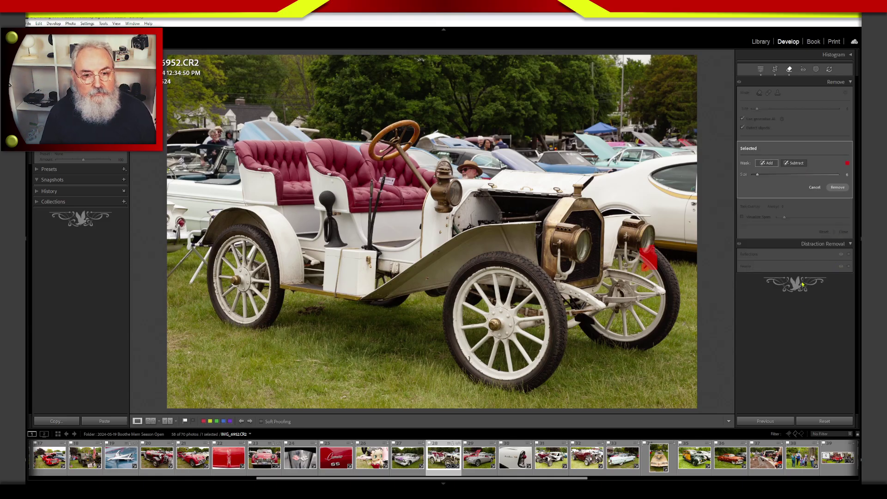
pyautogui.click(815, 187)
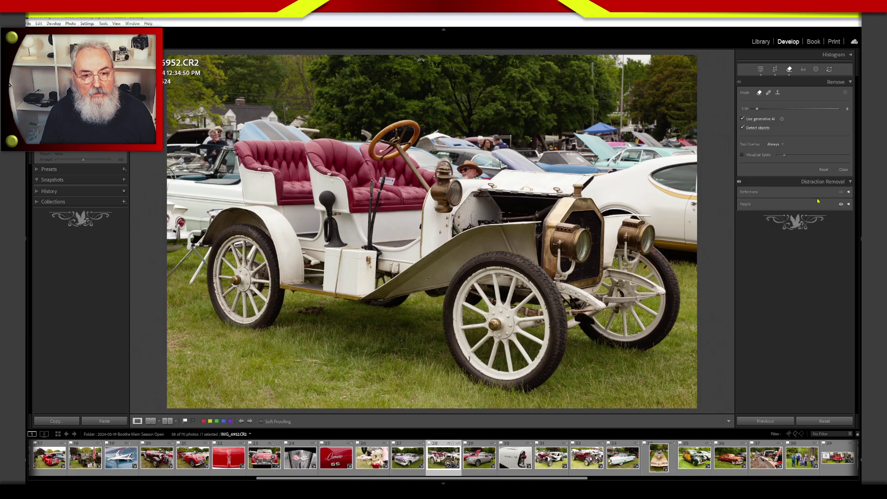
# Reset the existing People distraction removal on the car photo
pyautogui.click(848, 204)
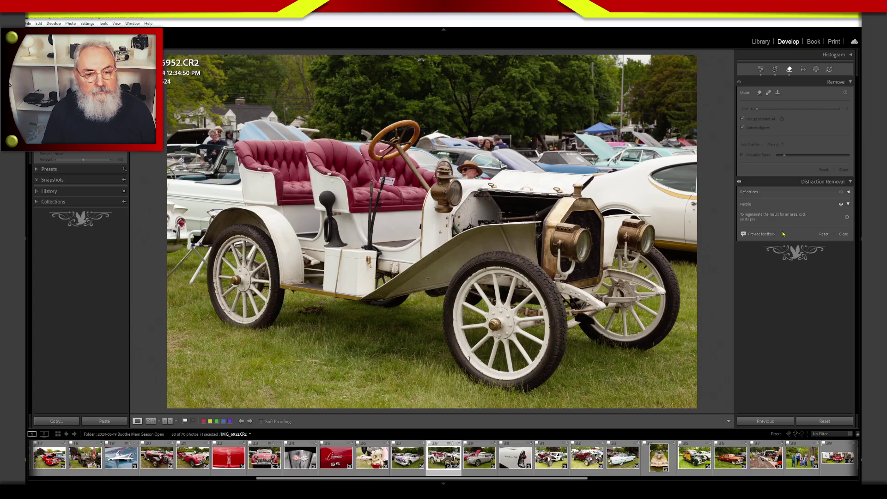
pyautogui.click(825, 235)
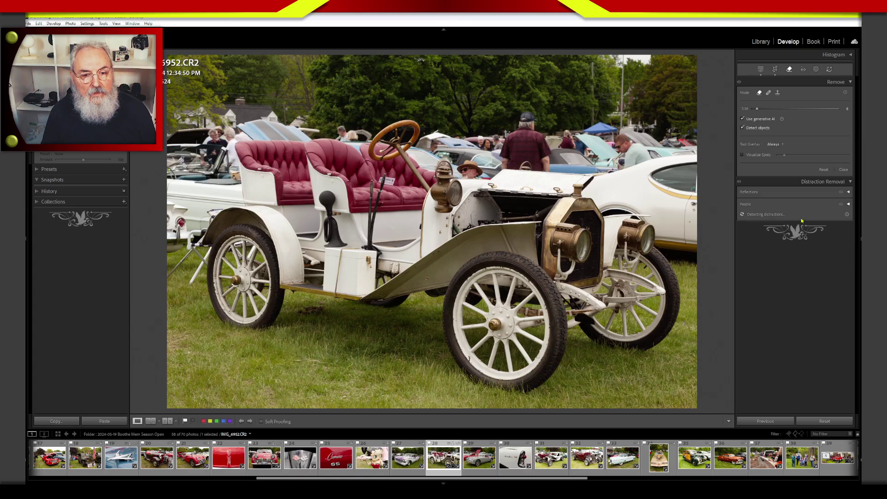
# Try excluding the detected area just above the brass side lantern from People removal, then cancel the detection
pyautogui.click(849, 205)
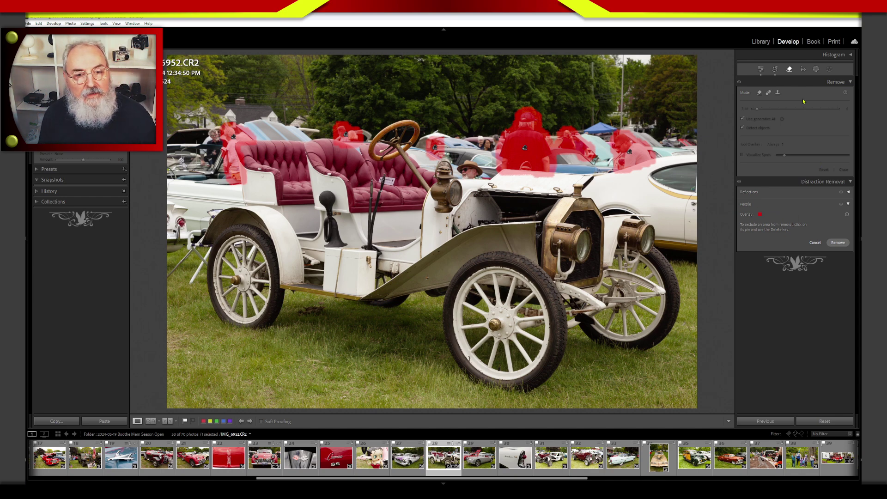
pyautogui.click(814, 243)
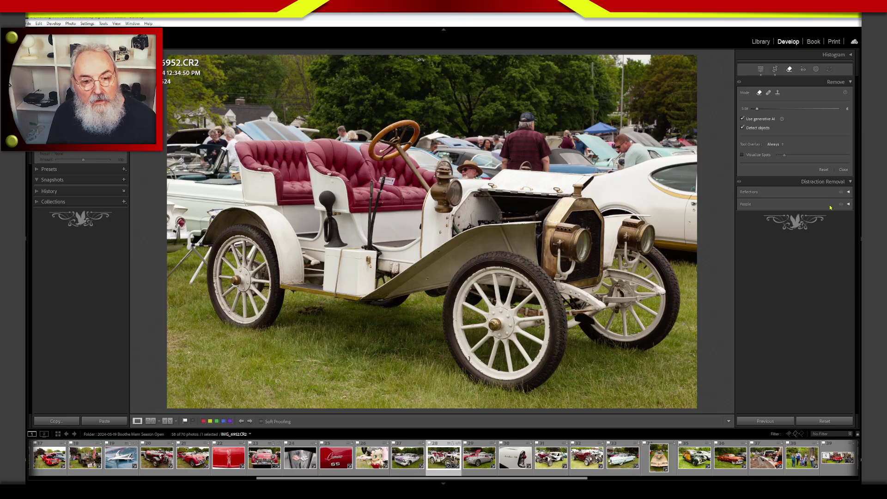
pyautogui.click(848, 205)
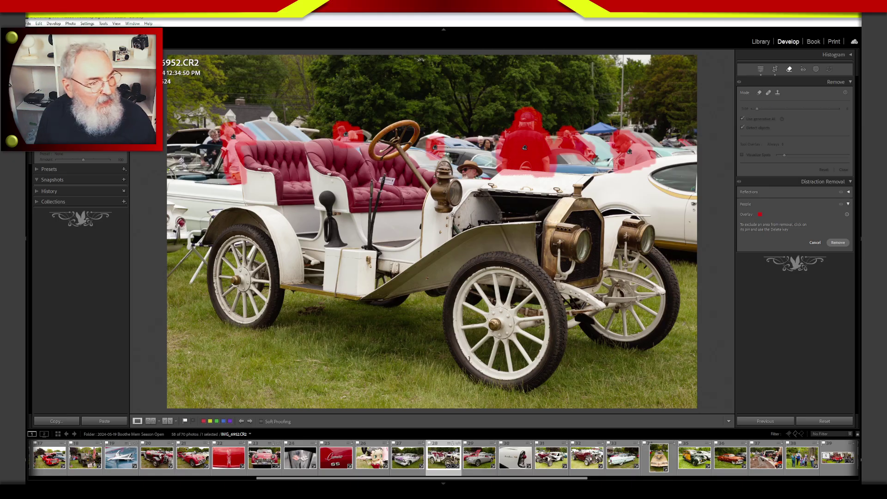
pyautogui.click(345, 135)
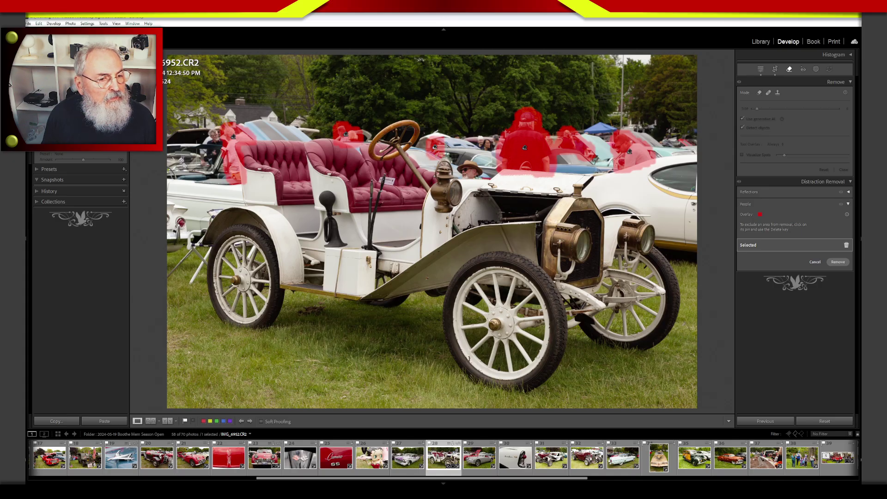
pyautogui.click(846, 245)
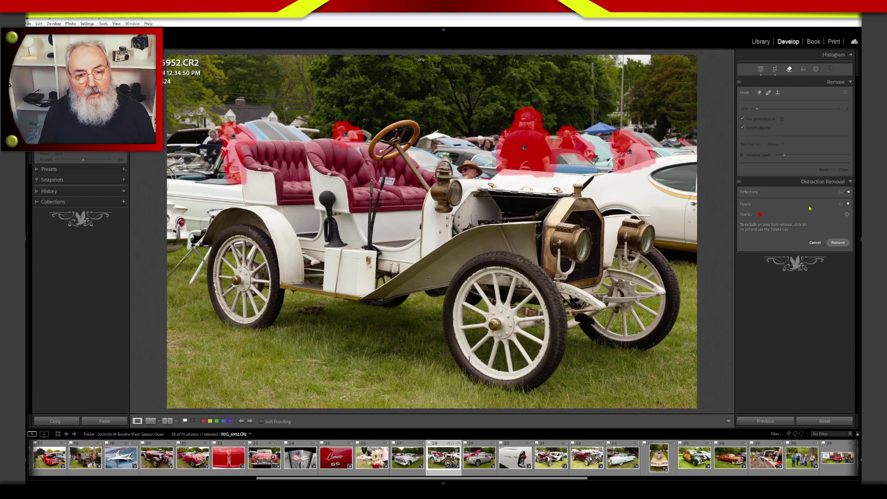
pyautogui.click(815, 242)
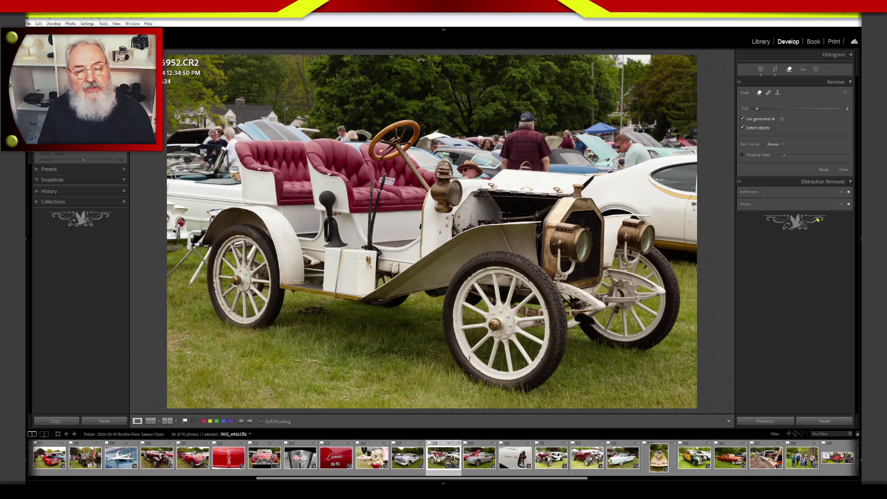
# Detect the distracting people in the background and remove all the highlighted areas
pyautogui.click(849, 205)
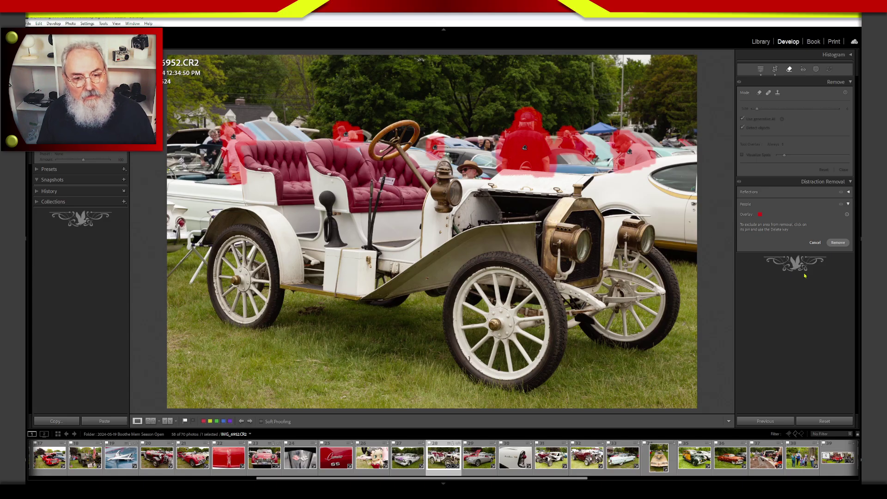
pyautogui.click(838, 242)
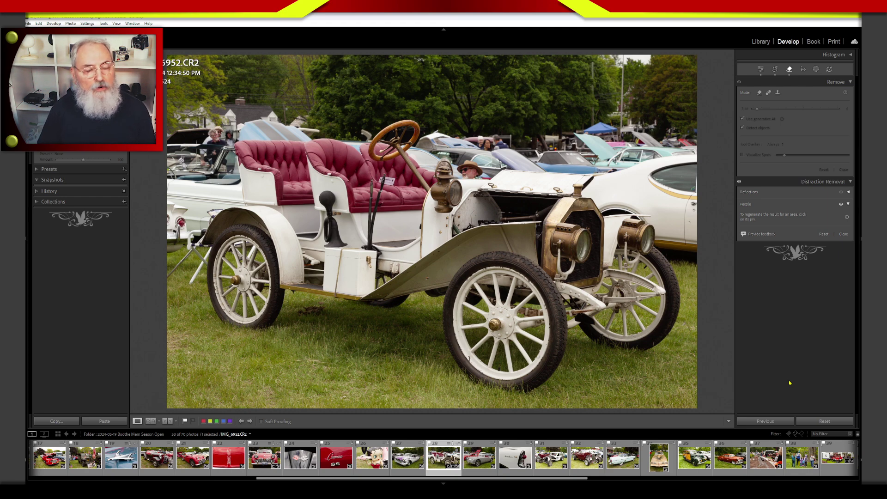
# Compare the photo with the People removal hidden and shown, examining the background above the car's hood
pyautogui.click(841, 205)
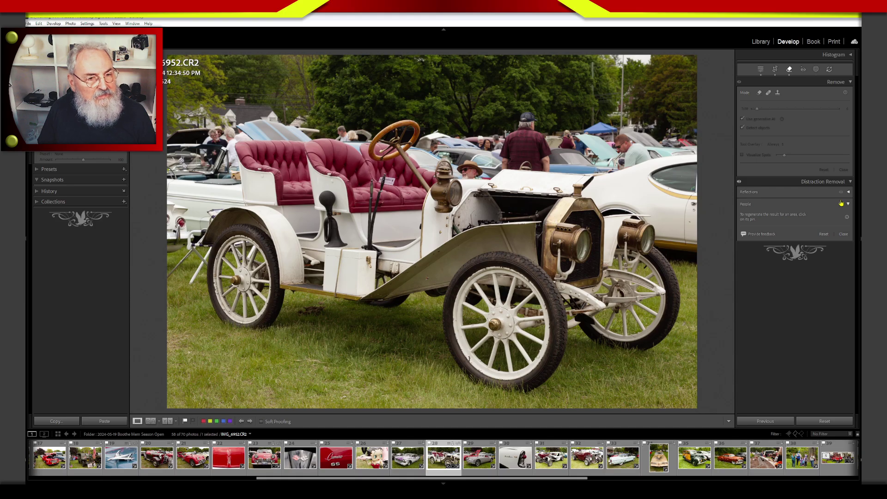
pyautogui.click(842, 203)
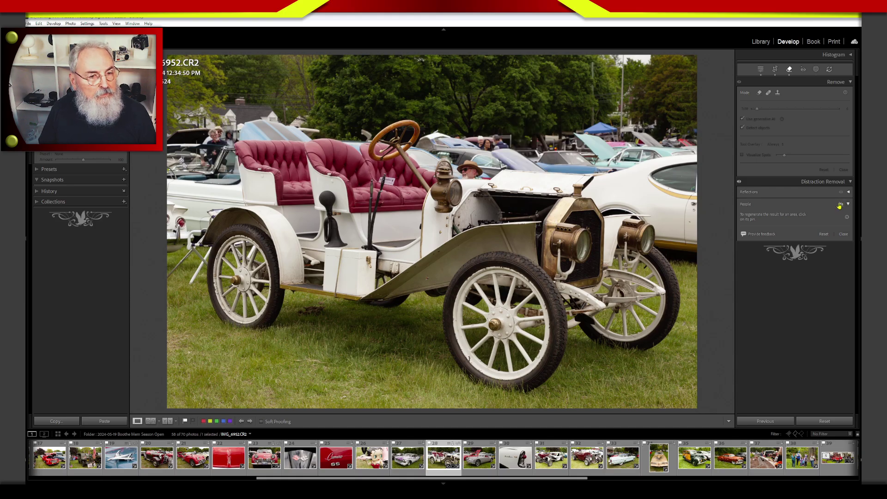
pyautogui.click(841, 205)
pyautogui.click(840, 204)
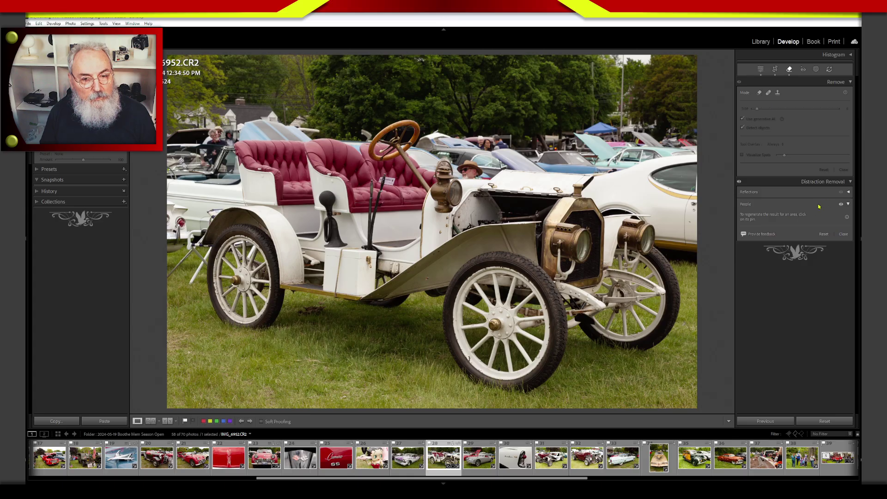
pyautogui.click(840, 204)
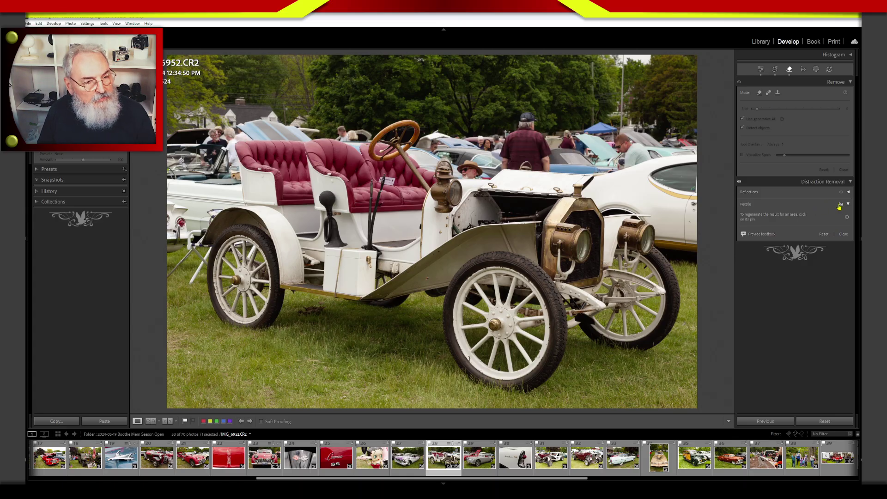
pyautogui.click(840, 205)
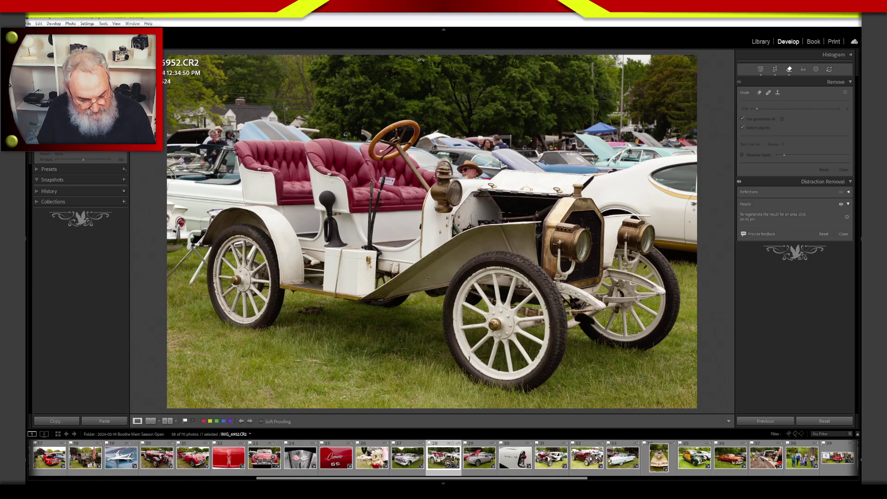
pyautogui.press('super+plus')
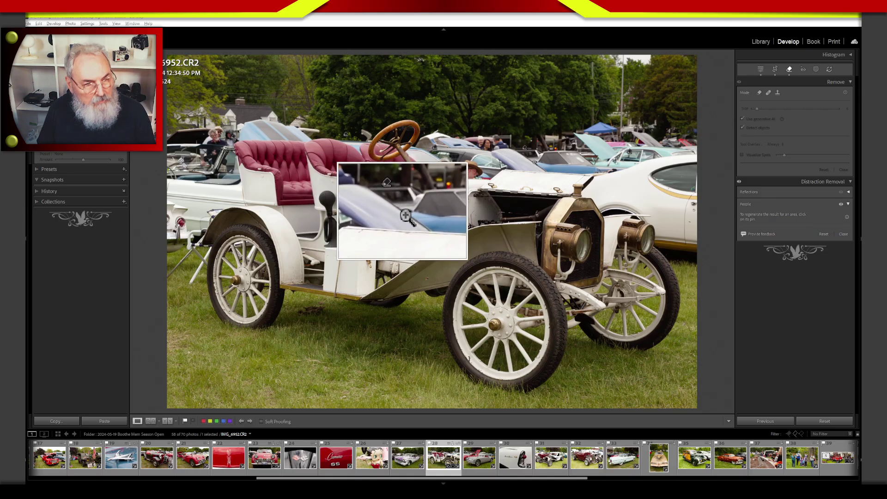
pyautogui.click(840, 205)
pyautogui.click(840, 205)
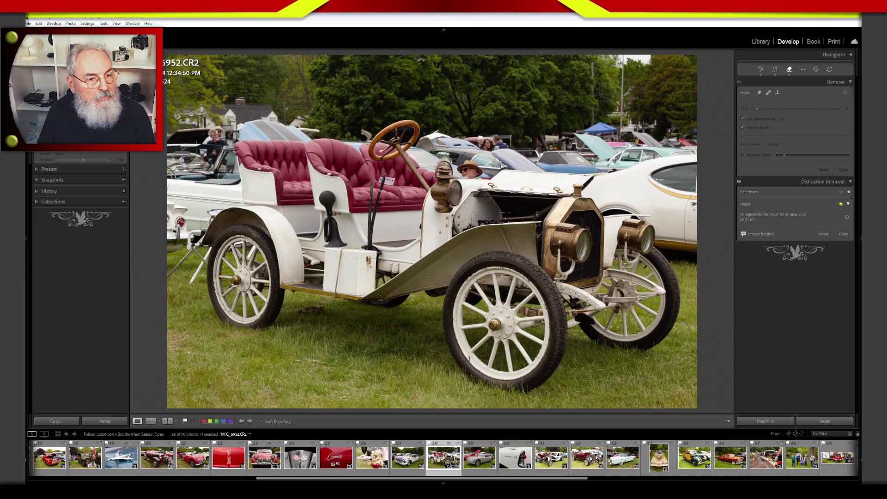
pyautogui.click(840, 205)
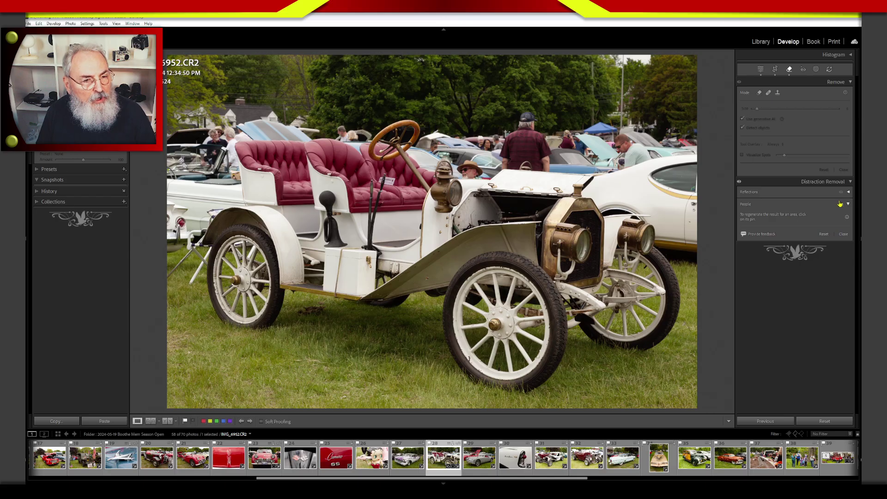
pyautogui.click(840, 204)
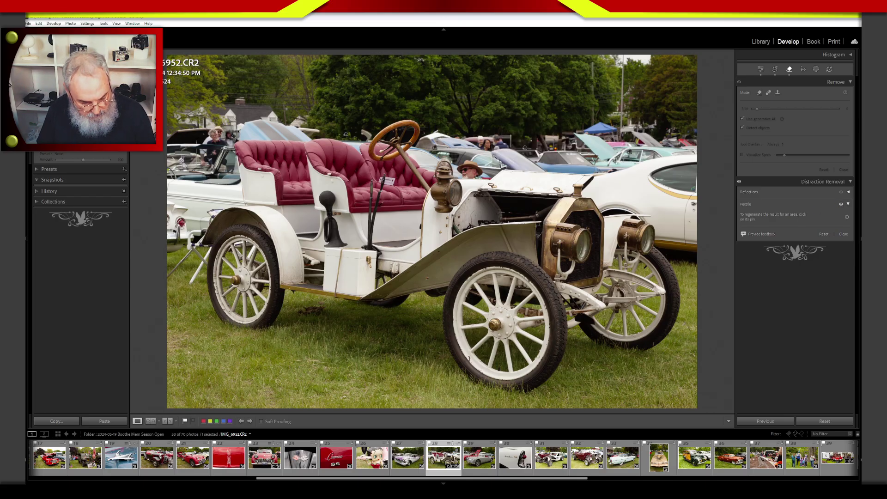
pyautogui.moveTo(491, 154)
pyautogui.mouseDown()
pyautogui.moveTo(506, 160)
pyautogui.moveTo(494, 147)
pyautogui.mouseUp()
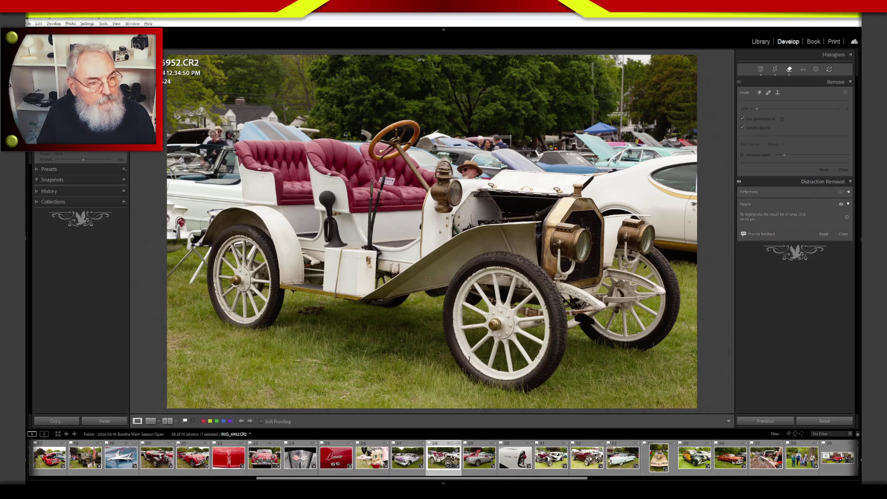
pyautogui.moveTo(496, 121)
pyautogui.mouseDown()
pyautogui.moveTo(469, 132)
pyautogui.moveTo(514, 138)
pyautogui.moveTo(477, 153)
pyautogui.moveTo(465, 173)
pyautogui.mouseUp()
pyautogui.moveTo(234, 137)
pyautogui.mouseDown()
pyautogui.moveTo(211, 152)
pyautogui.moveTo(212, 172)
pyautogui.mouseUp()
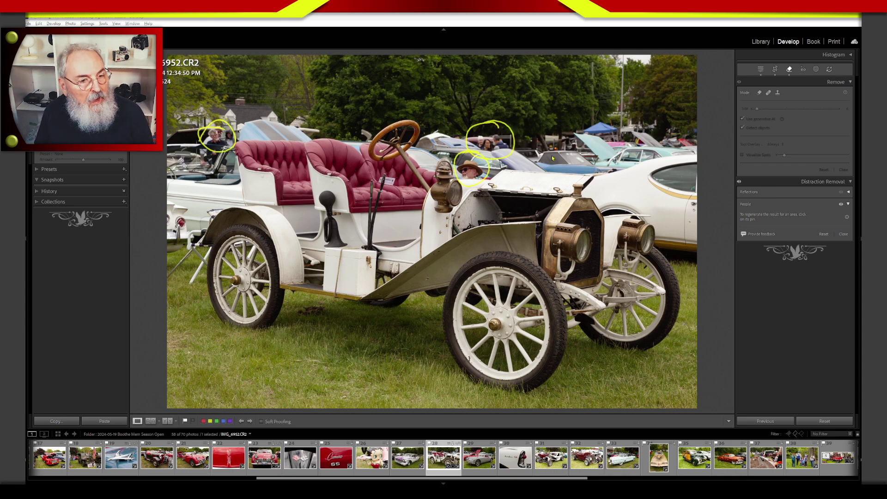
pyautogui.moveTo(553, 158)
pyautogui.mouseDown()
pyautogui.moveTo(531, 147)
pyautogui.moveTo(549, 167)
pyautogui.moveTo(537, 163)
pyautogui.mouseUp()
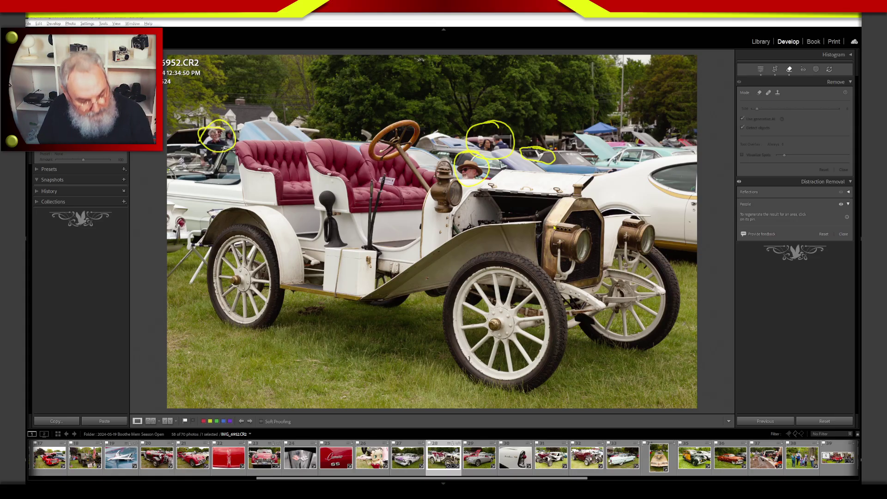
pyautogui.press('Escape')
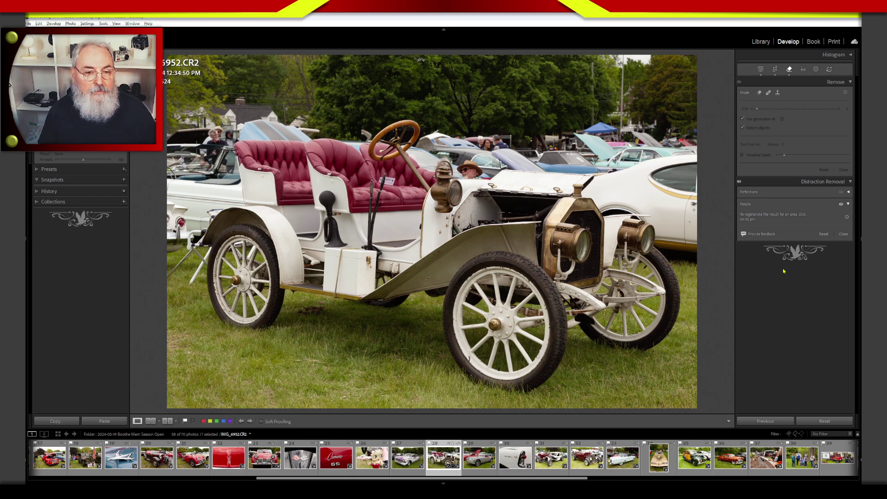
# Toggle the People removal's visibility to check how the background was rebuilt around the seats and steering wheel
pyautogui.click(840, 206)
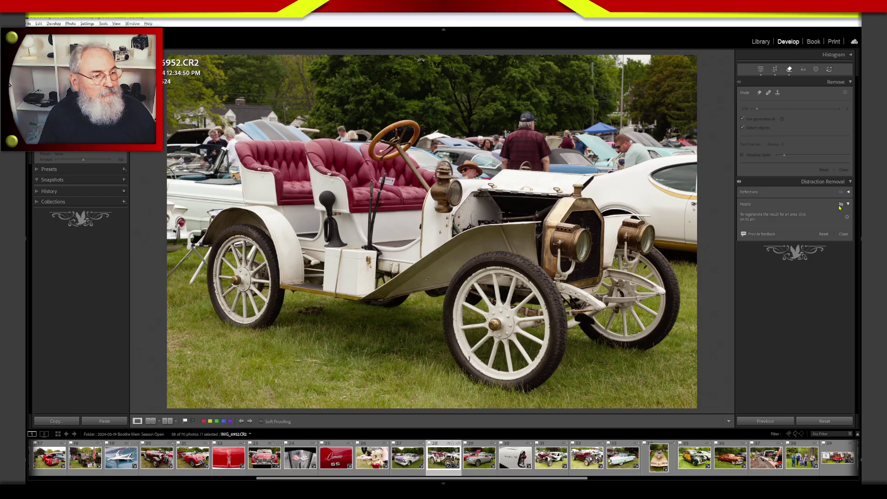
pyautogui.click(840, 206)
pyautogui.click(841, 206)
pyautogui.click(840, 205)
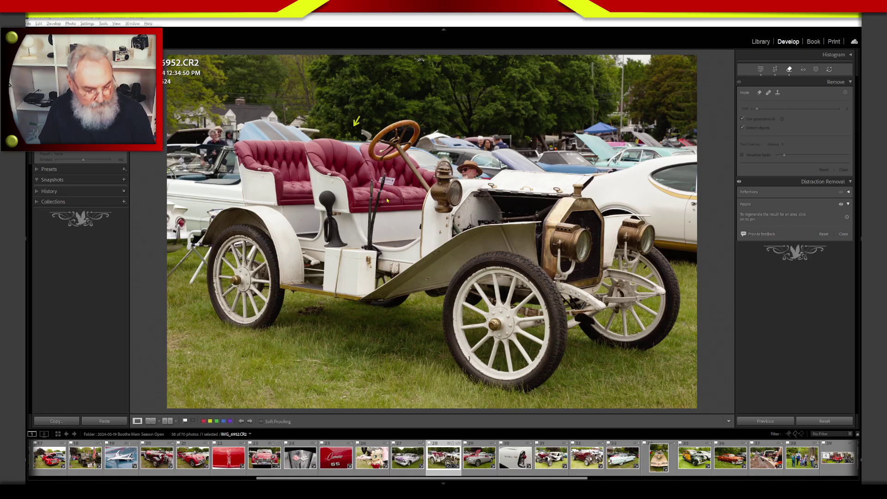
pyautogui.click(841, 205)
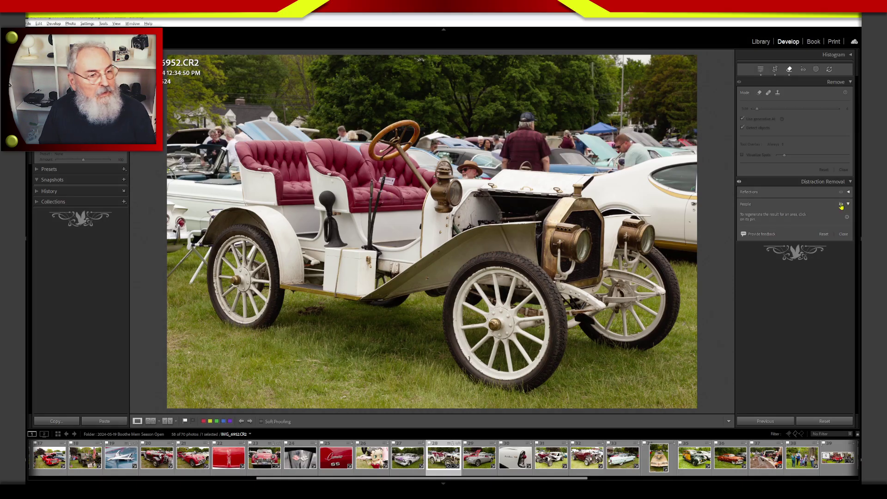
# Compare the photo repeatedly with the People removal hidden and shown, checking which background people were taken out
pyautogui.click(841, 205)
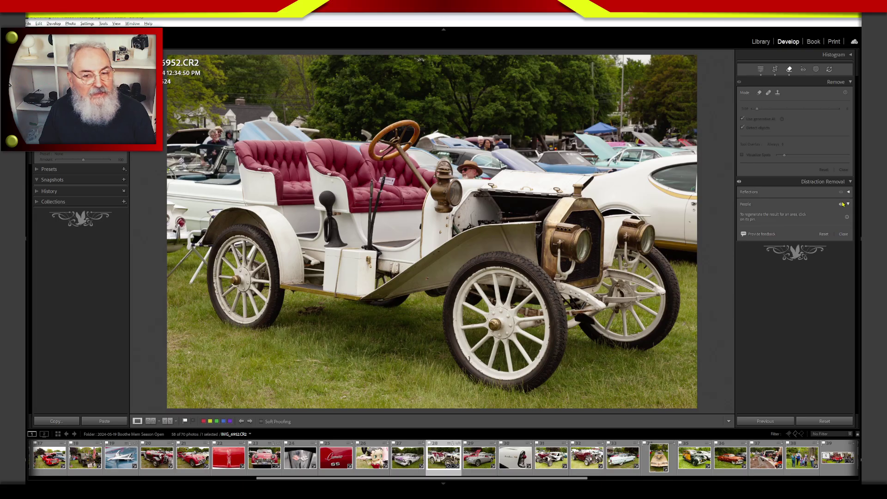
pyautogui.click(841, 206)
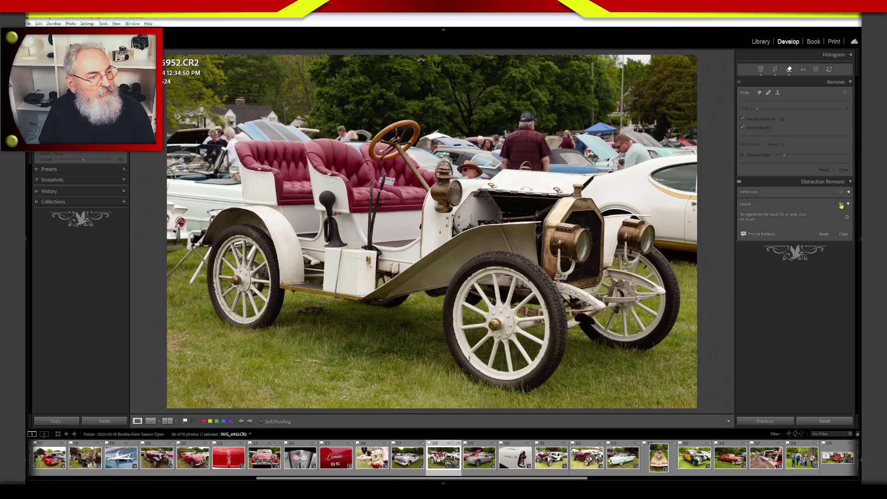
pyautogui.click(840, 205)
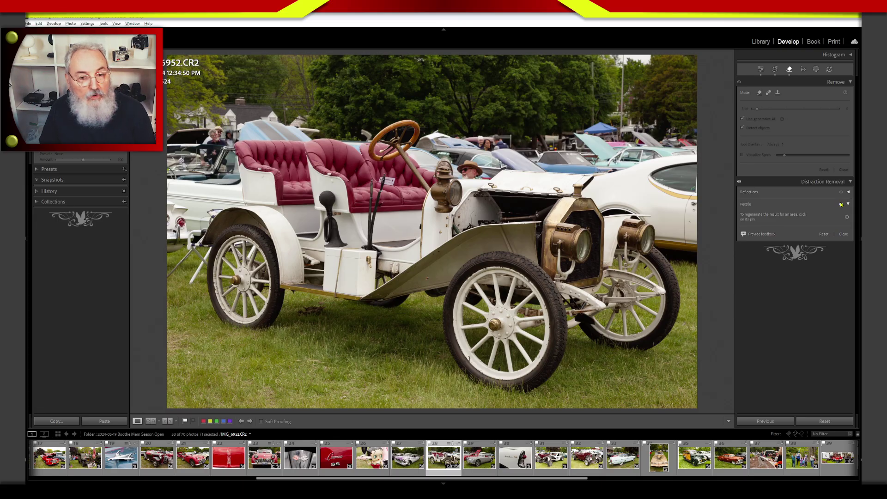
pyautogui.click(841, 205)
pyautogui.click(840, 205)
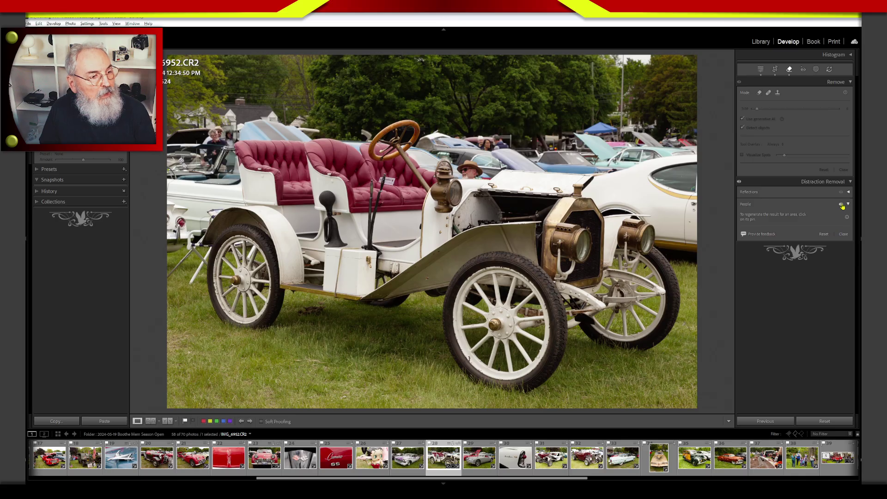
pyautogui.click(841, 205)
pyautogui.click(841, 205)
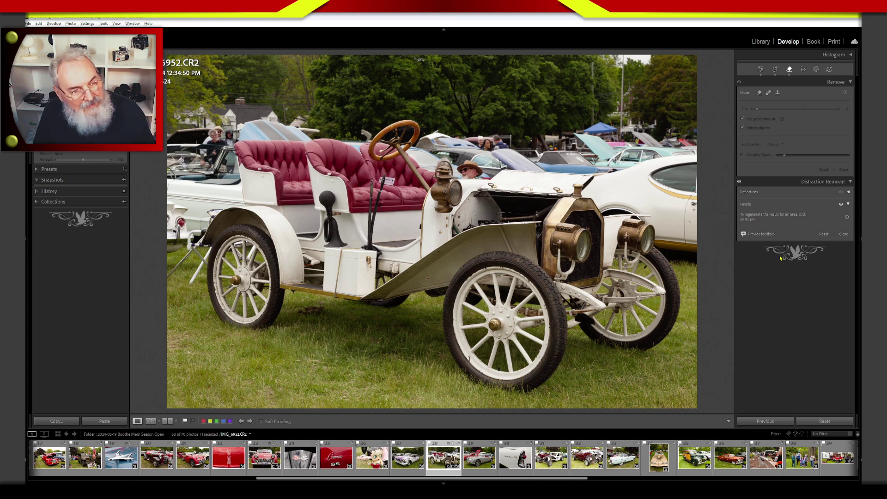
# Use the generative Remove tool to select and erase the person in the hat beside the brass side lantern
pyautogui.click(763, 99)
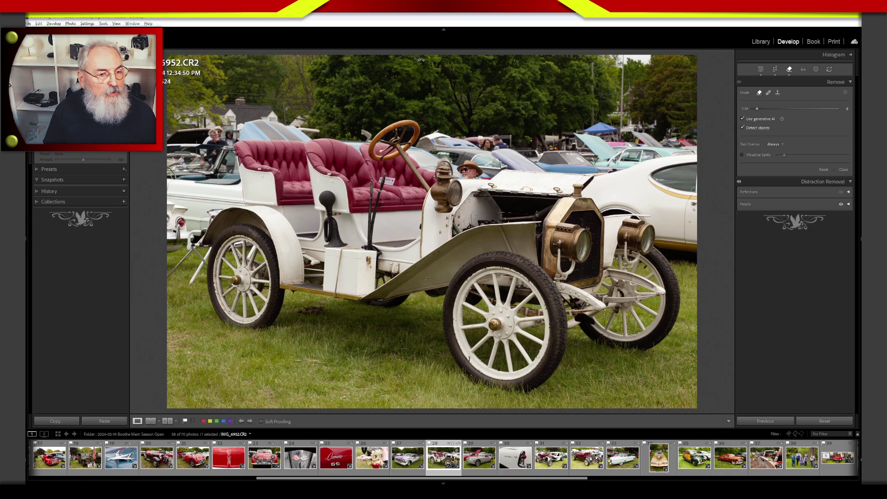
pyautogui.click(470, 167)
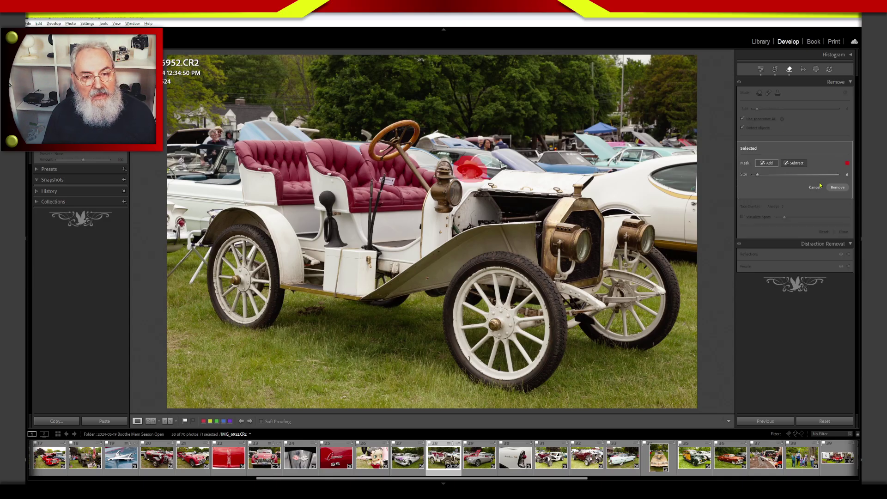
pyautogui.click(835, 187)
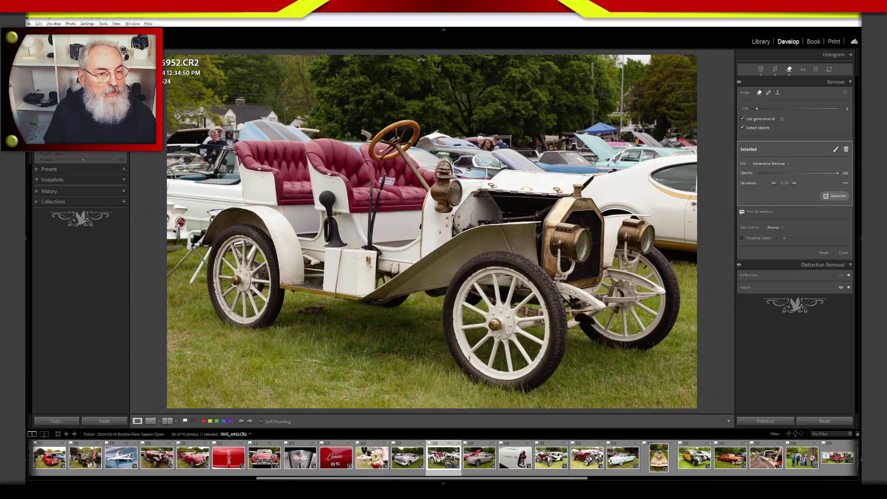
# Try removing the people behind the open car hoods above the side lantern, then delete that removal
pyautogui.moveTo(479, 139)
pyautogui.mouseDown()
pyautogui.moveTo(503, 145)
pyautogui.moveTo(480, 135)
pyautogui.moveTo(491, 149)
pyautogui.mouseUp()
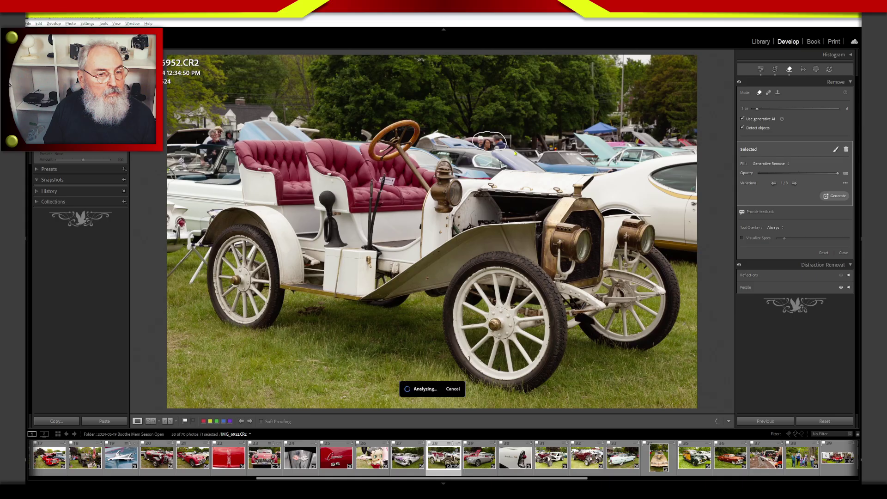
pyautogui.click(838, 187)
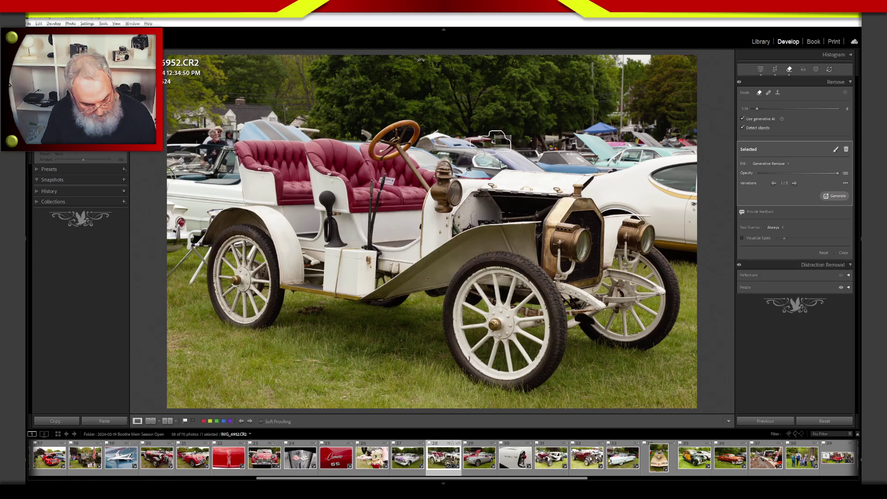
pyautogui.press('Delete')
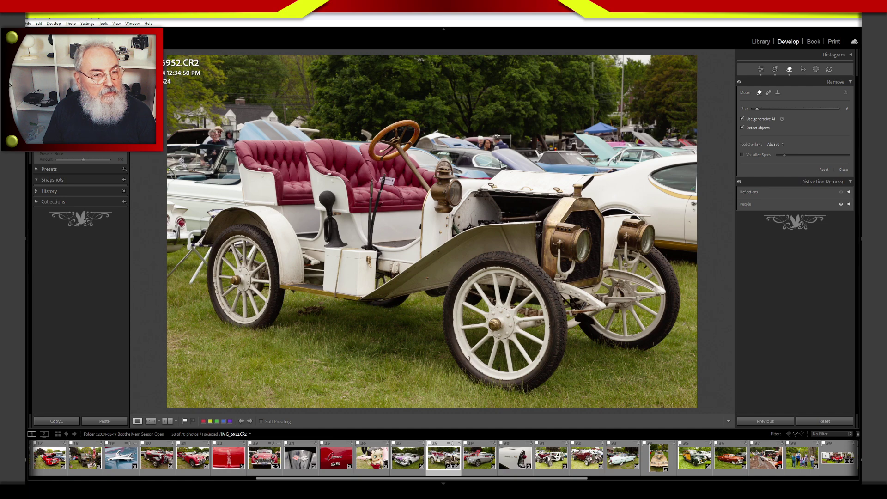
# Mask the people behind the open car hoods again, undo the stray tree selection, and refine the mask around them
pyautogui.moveTo(497, 136)
pyautogui.mouseDown()
pyautogui.moveTo(507, 147)
pyautogui.moveTo(483, 149)
pyautogui.moveTo(498, 135)
pyautogui.mouseUp()
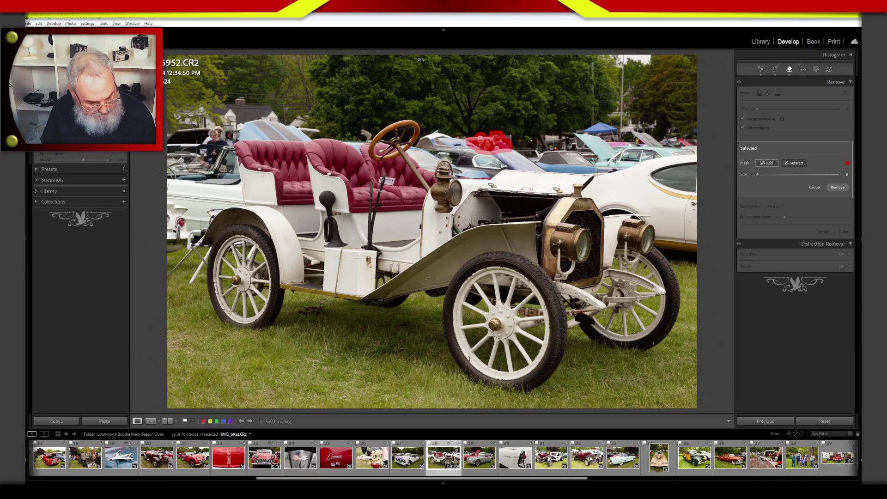
pyautogui.moveTo(481, 138)
pyautogui.mouseDown()
pyautogui.moveTo(477, 95)
pyautogui.moveTo(497, 113)
pyautogui.moveTo(485, 134)
pyautogui.mouseUp()
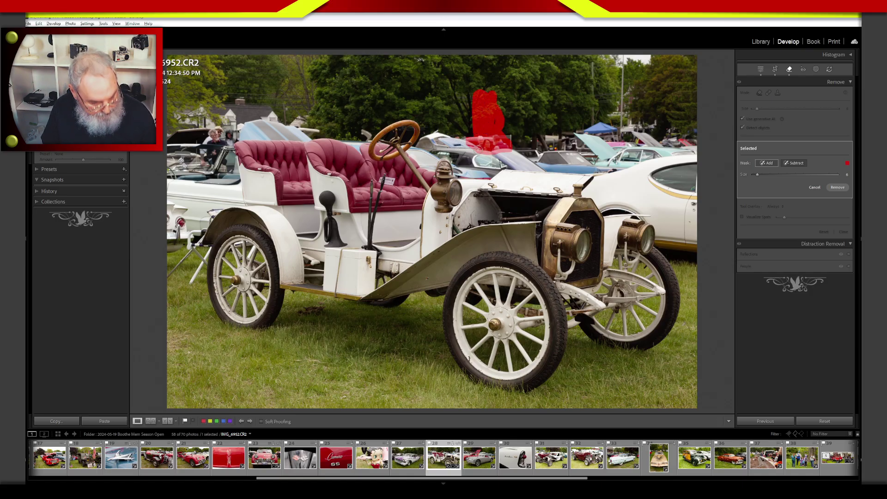
pyautogui.hotkey('ctrl', 'z')
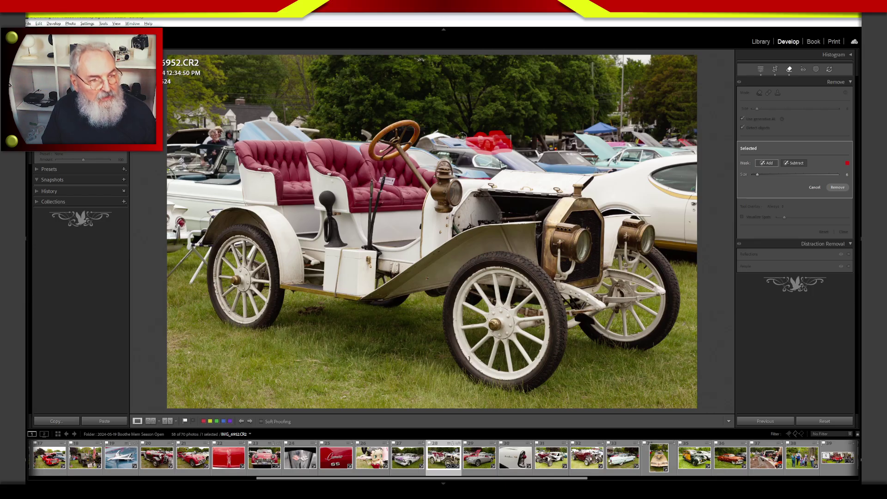
pyautogui.press('alt')
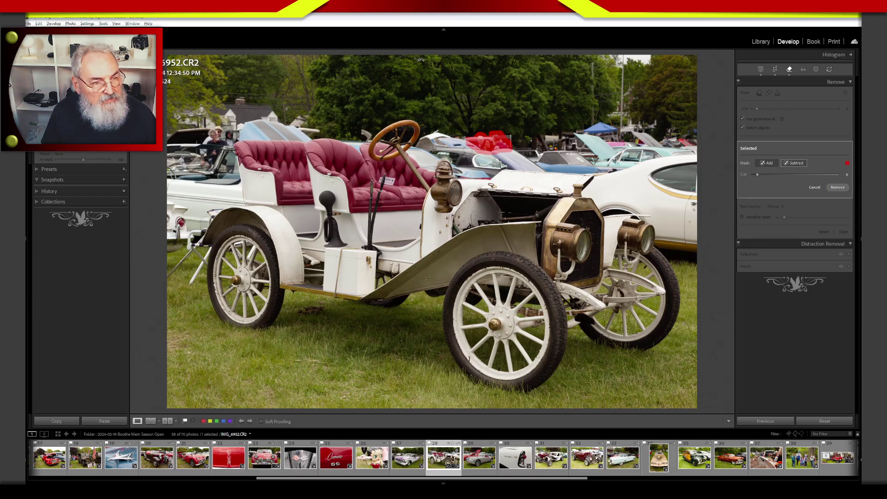
pyautogui.moveTo(467, 135); pyautogui.dragTo(476, 143)
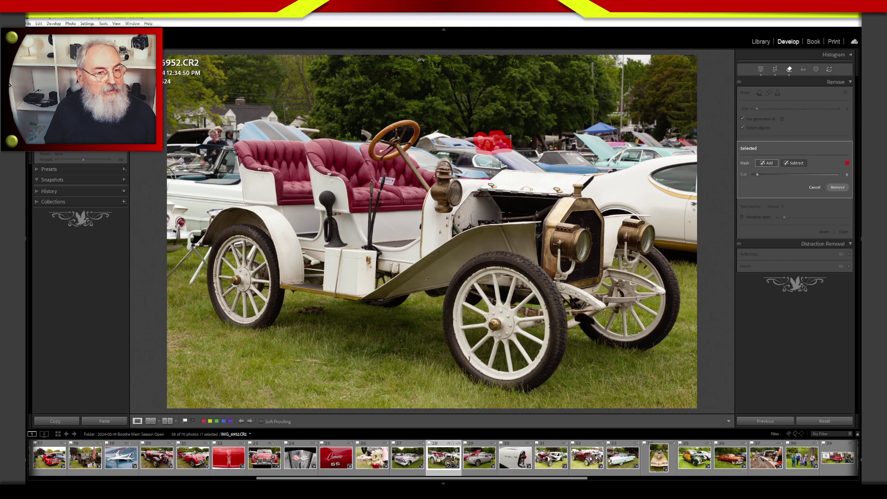
pyautogui.moveTo(482, 159); pyautogui.dragTo(484, 156)
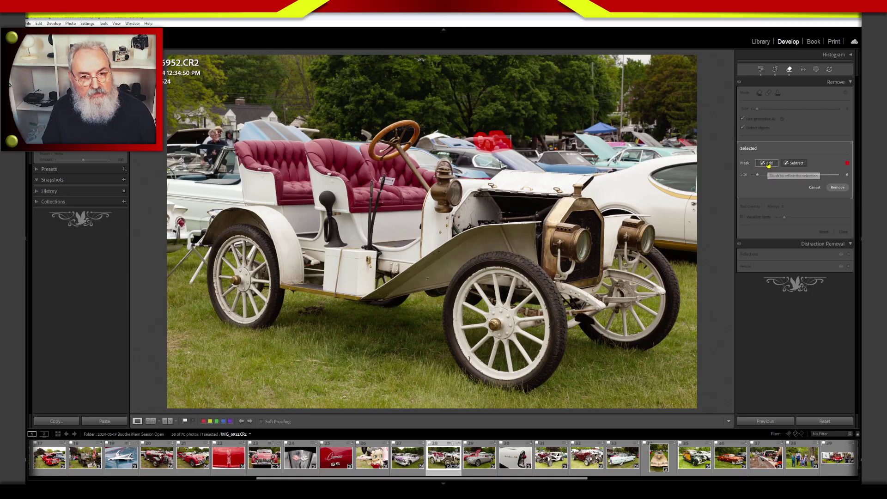
# Switch the mask brush between Subtract and Add to check both modes, finishing in Add mode
pyautogui.click(792, 164)
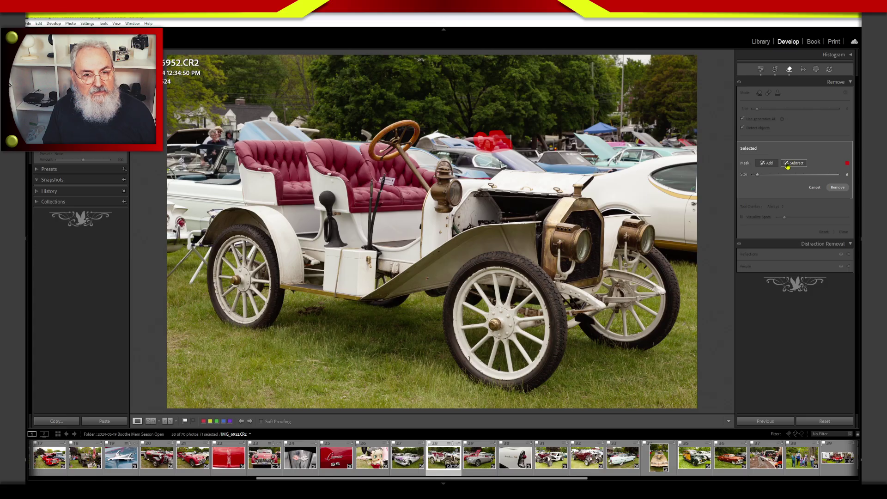
pyautogui.click(770, 164)
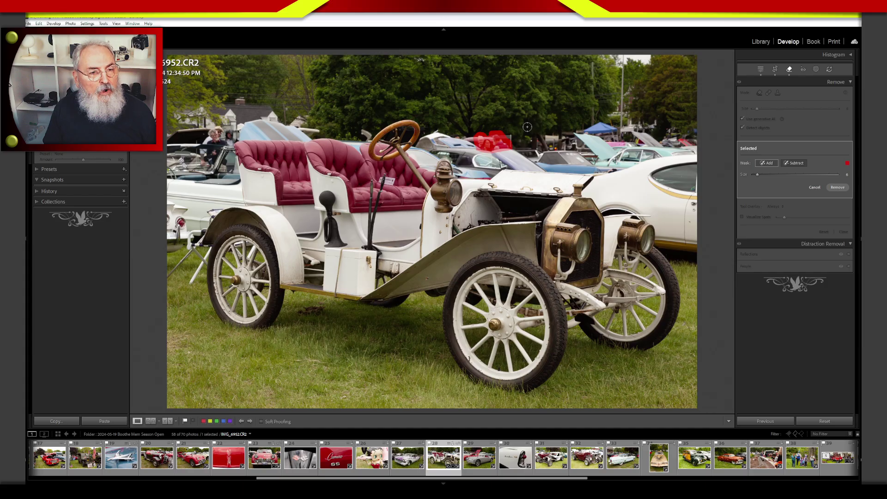
pyautogui.press('alt')
pyautogui.press('alt')
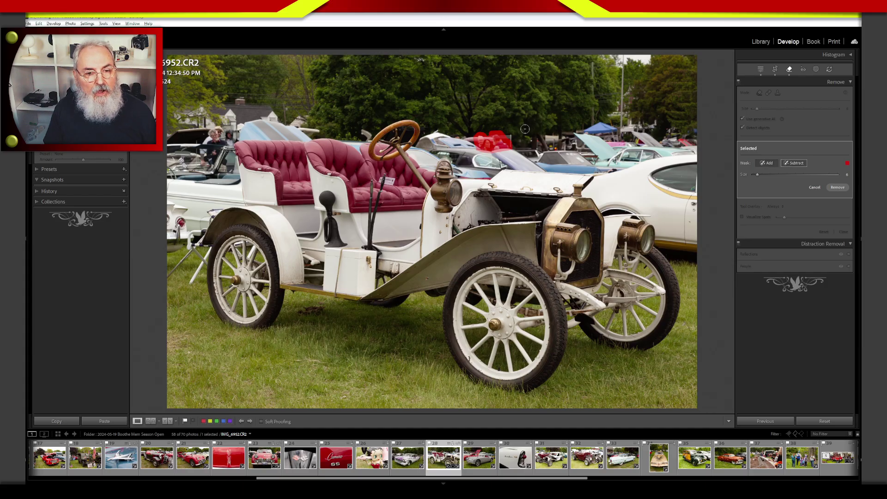
pyautogui.press('alt')
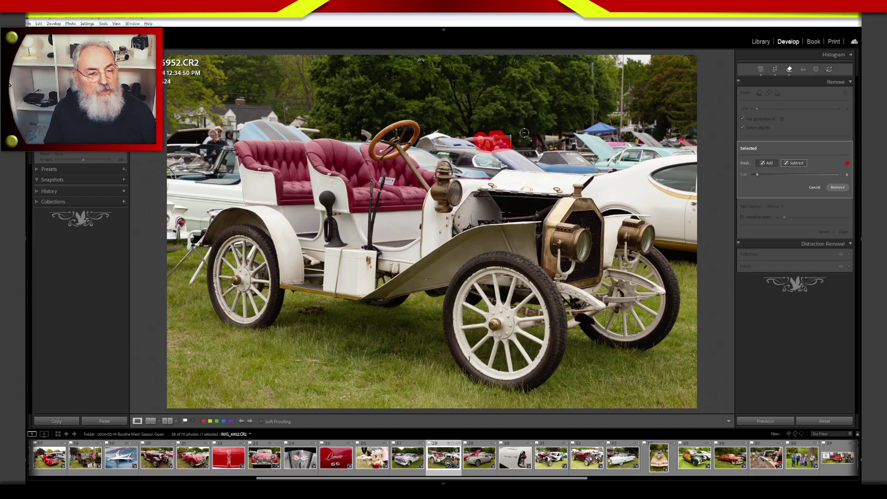
pyautogui.press('alt')
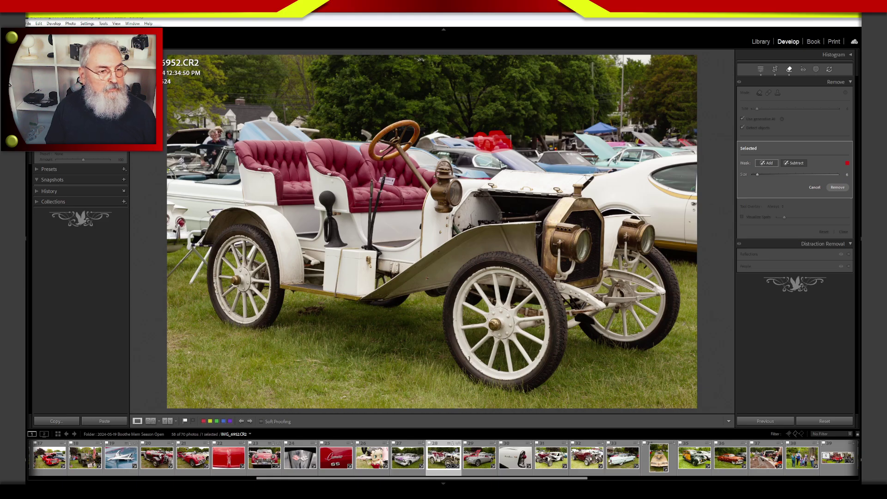
# Remove the masked people behind the open hoods, compare the generated variations and keep variation 2 of 3
pyautogui.click(836, 187)
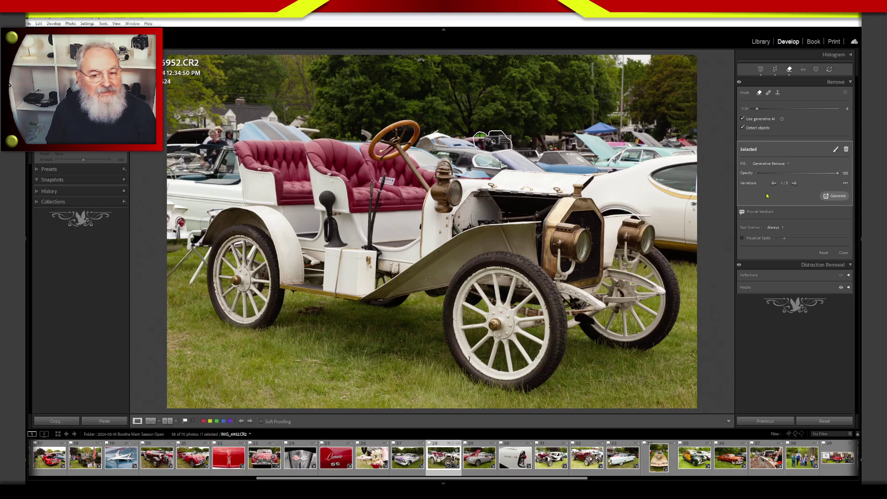
pyautogui.click(795, 183)
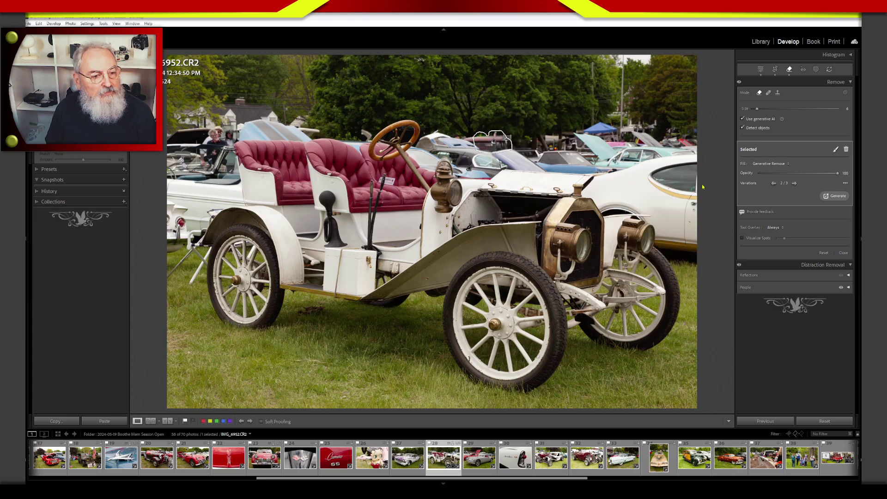
pyautogui.click(795, 184)
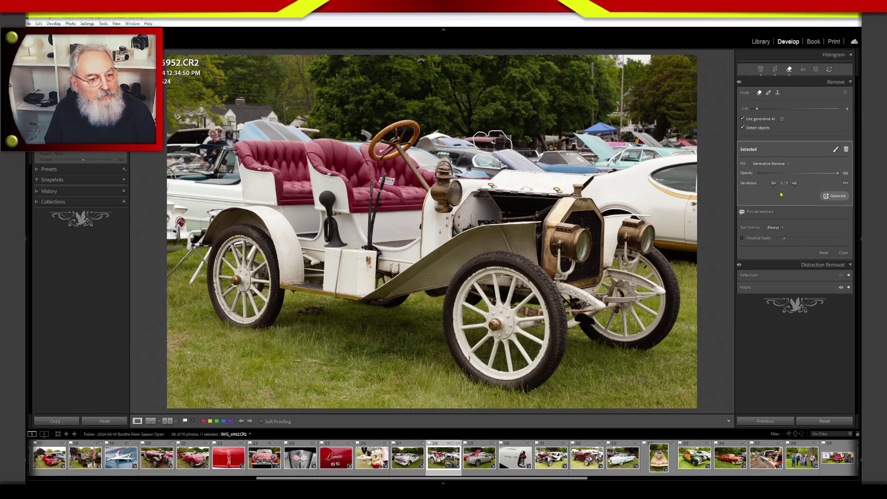
pyautogui.click(773, 183)
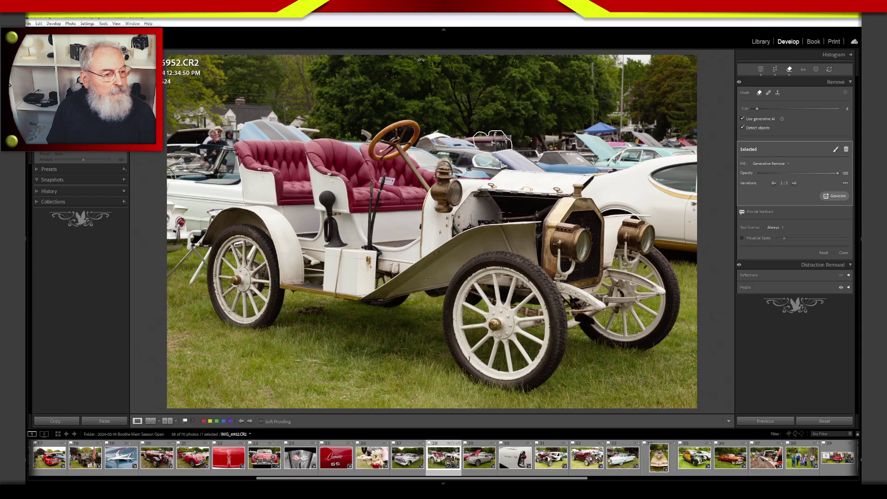
# Try removing the people behind the rear seat, review all three variations, then delete that removal
pyautogui.moveTo(206, 138)
pyautogui.mouseDown()
pyautogui.moveTo(218, 129)
pyautogui.moveTo(235, 137)
pyautogui.moveTo(213, 139)
pyautogui.mouseUp()
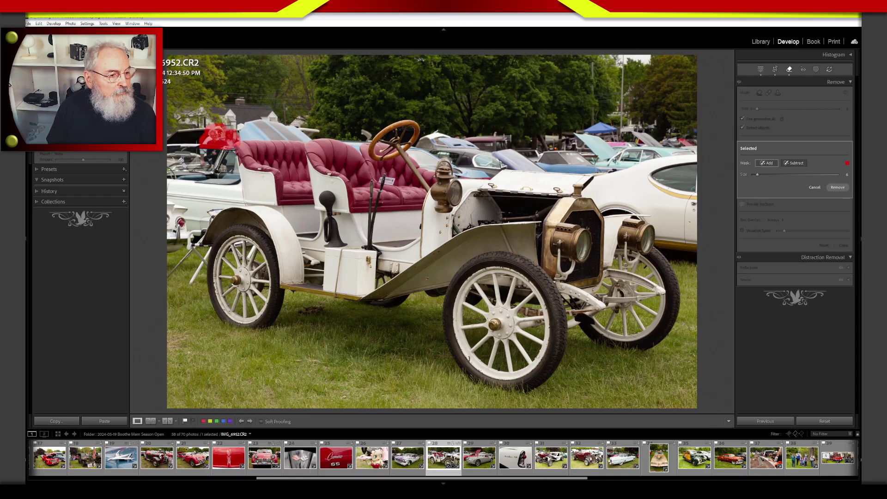
pyautogui.click(838, 187)
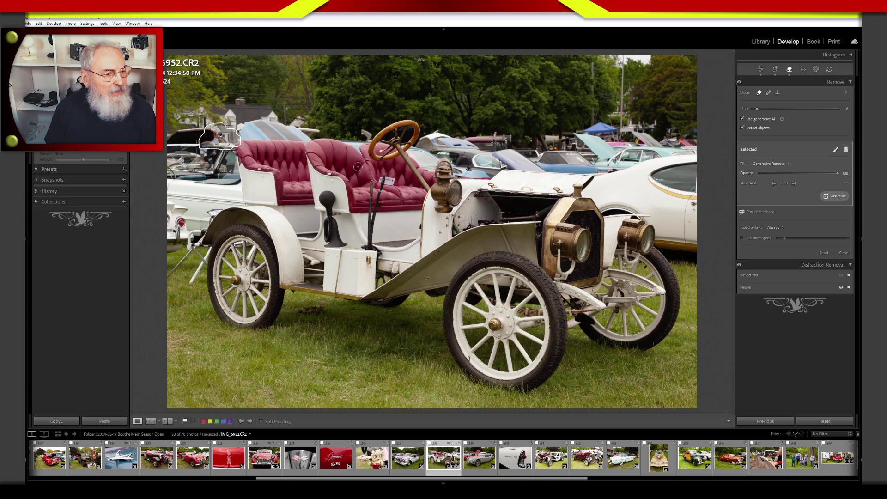
pyautogui.click(795, 184)
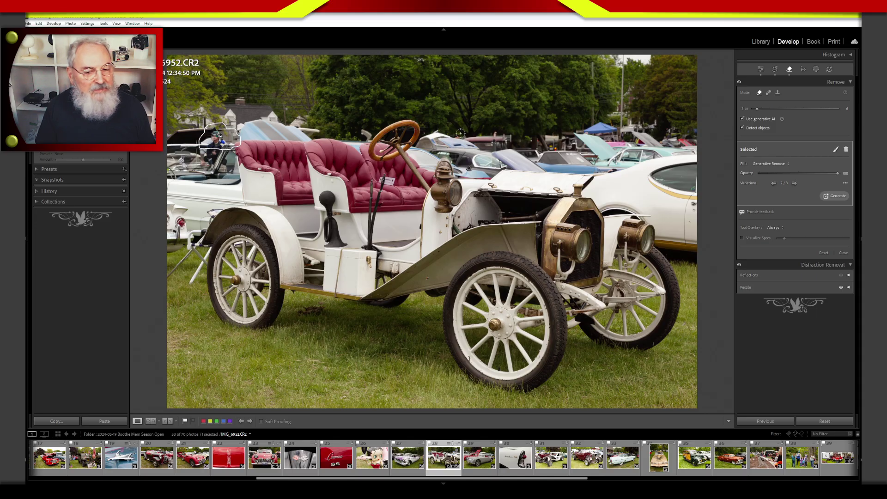
pyautogui.click(794, 183)
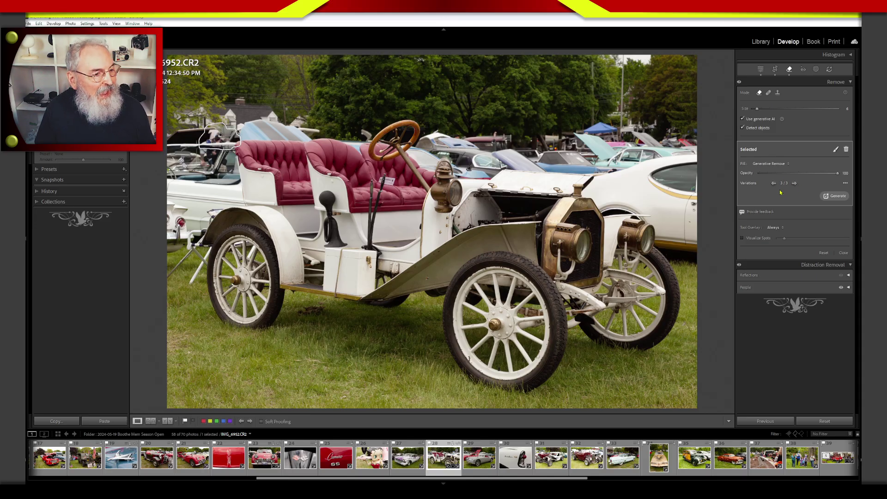
pyautogui.click(774, 183)
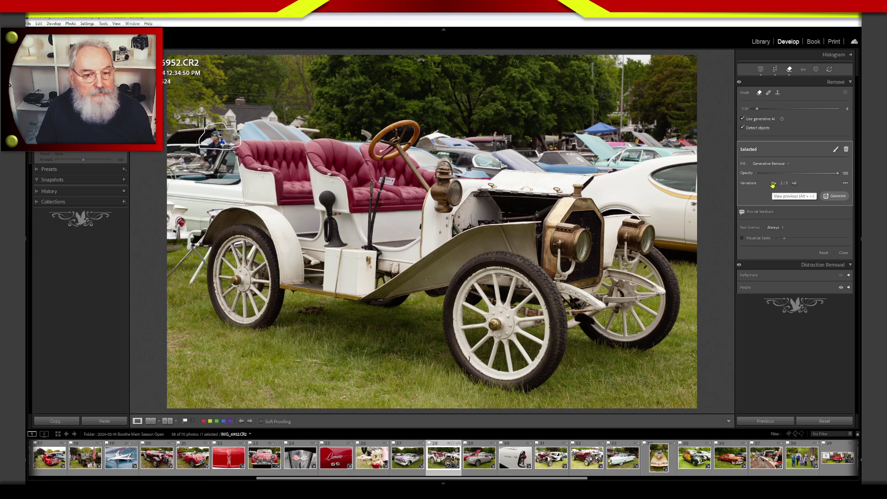
pyautogui.click(773, 184)
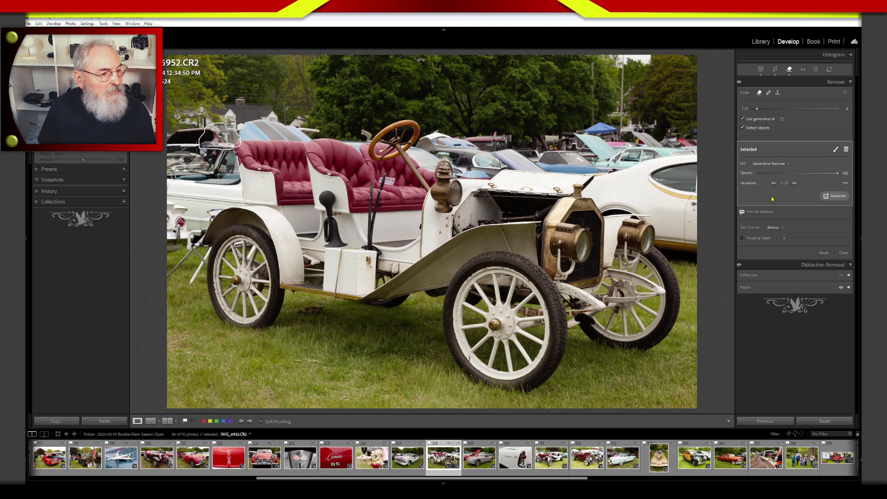
pyautogui.press('Delete')
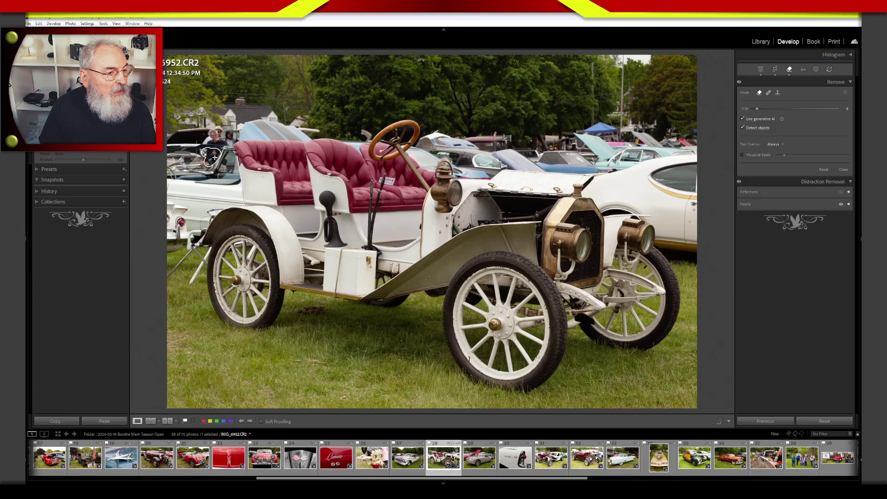
# Mask the people behind the rear seat over a larger area down their bodies, refine the mask and remove them
pyautogui.moveTo(214, 157)
pyautogui.mouseDown()
pyautogui.moveTo(234, 138)
pyautogui.moveTo(218, 129)
pyautogui.moveTo(206, 138)
pyautogui.moveTo(224, 138)
pyautogui.mouseUp()
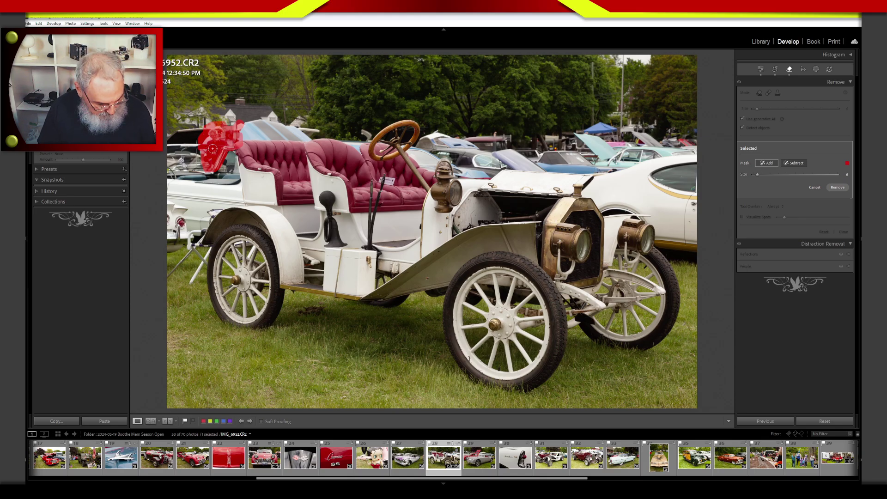
pyautogui.press('alt')
pyautogui.moveTo(216, 145)
pyautogui.mouseDown()
pyautogui.moveTo(204, 157)
pyautogui.moveTo(216, 156)
pyautogui.moveTo(226, 135)
pyautogui.mouseUp()
pyautogui.click(838, 187)
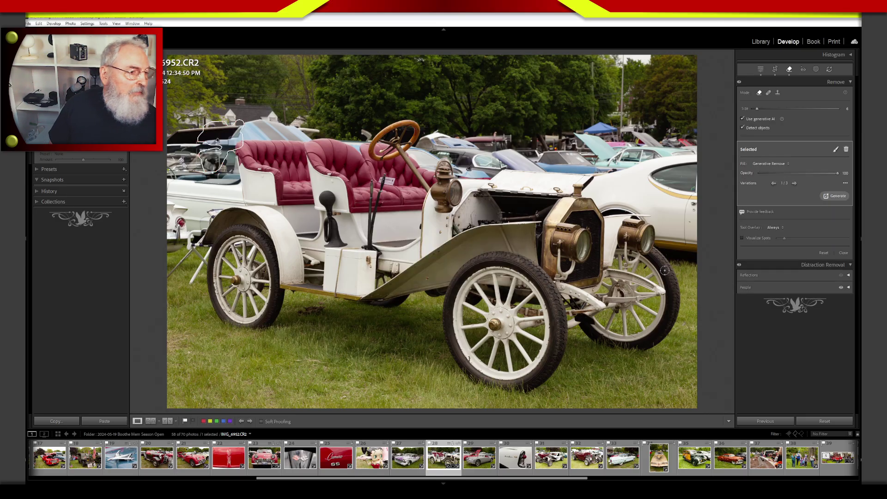
# Compare the generated variations for the removal behind the rear seat and keep variation 2 of 3
pyautogui.click(799, 183)
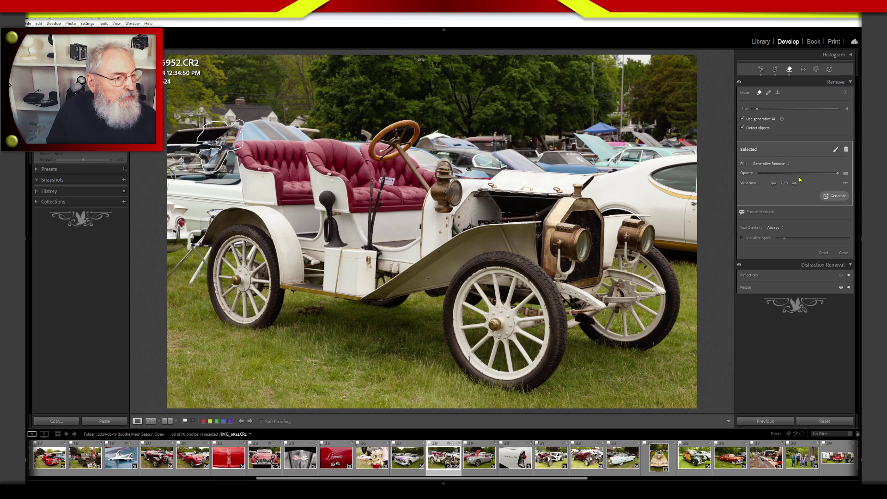
pyautogui.click(795, 183)
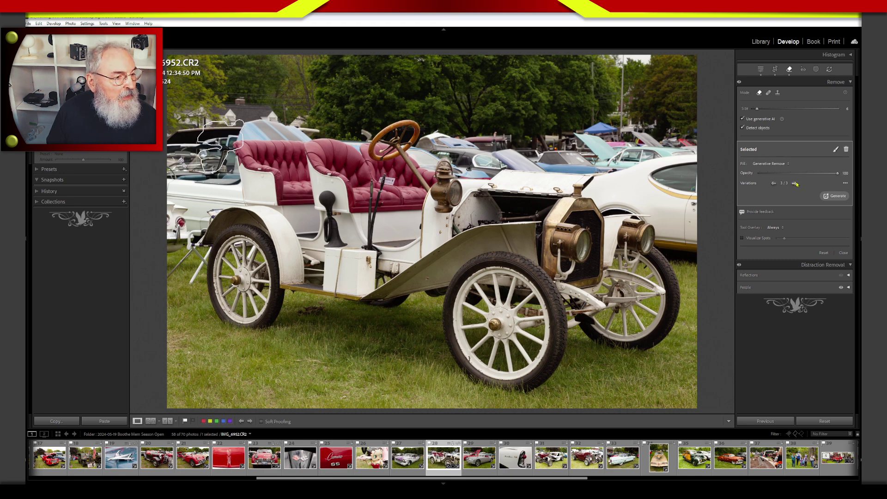
pyautogui.click(773, 183)
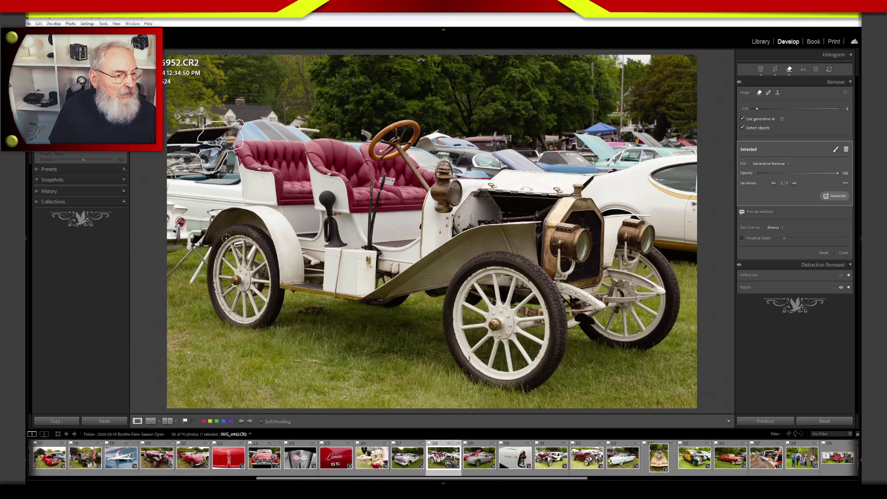
# Mask the folding chair behind the rear wheel, undo the stray stroke on the wheel, subtract the mask's overlap with the tire and remove the chair
pyautogui.moveTo(221, 208)
pyautogui.mouseDown()
pyautogui.moveTo(187, 233)
pyautogui.moveTo(166, 268)
pyautogui.moveTo(180, 284)
pyautogui.moveTo(203, 269)
pyautogui.moveTo(210, 249)
pyautogui.moveTo(200, 240)
pyautogui.moveTo(217, 211)
pyautogui.mouseUp()
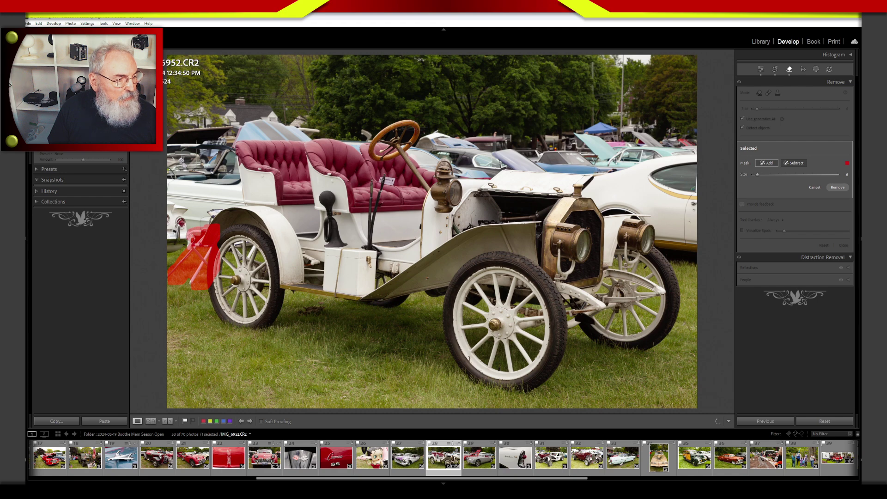
pyautogui.moveTo(210, 218)
pyautogui.mouseDown()
pyautogui.moveTo(215, 210)
pyautogui.moveTo(207, 222)
pyautogui.moveTo(212, 281)
pyautogui.moveTo(220, 224)
pyautogui.moveTo(210, 239)
pyautogui.moveTo(225, 240)
pyautogui.moveTo(235, 279)
pyautogui.moveTo(236, 267)
pyautogui.moveTo(226, 265)
pyautogui.mouseUp()
pyautogui.press('alt')
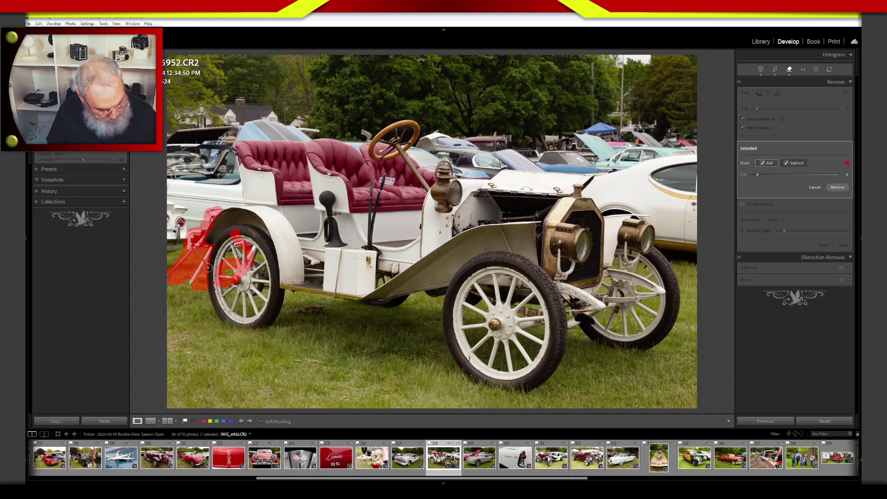
pyautogui.hotkey('ctrl', 'z')
pyautogui.press('alt')
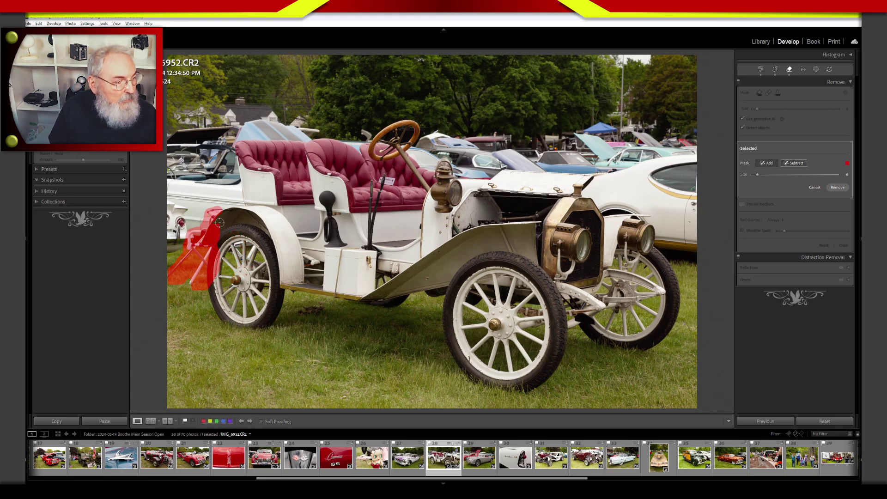
pyautogui.moveTo(219, 222); pyautogui.dragTo(216, 277)
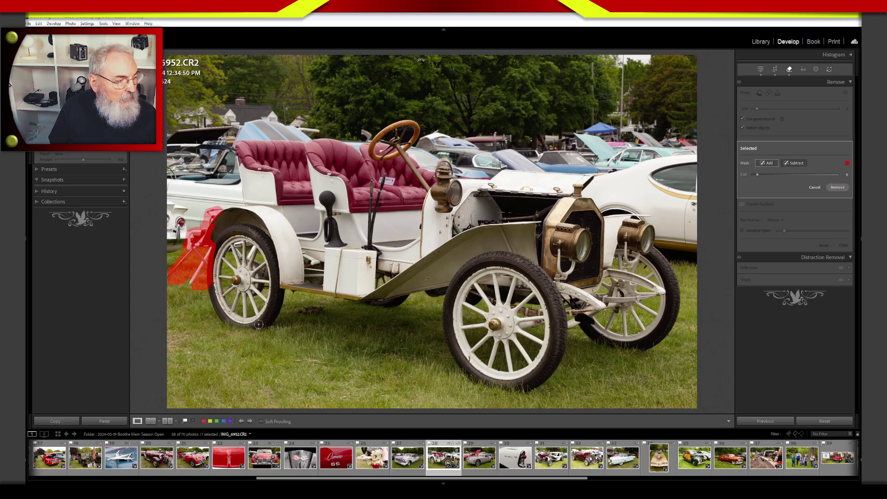
pyautogui.click(837, 187)
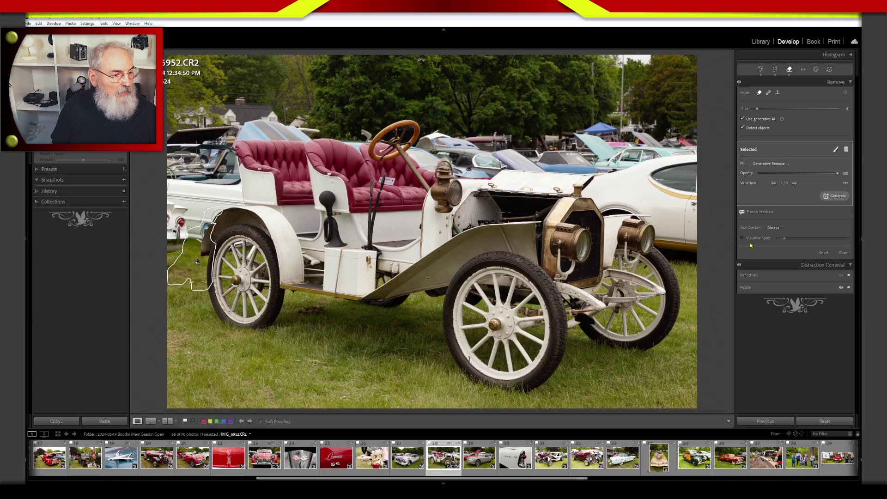
# Review the chair removal's variations, generate a new set and keep variation 2 of 3
pyautogui.click(794, 184)
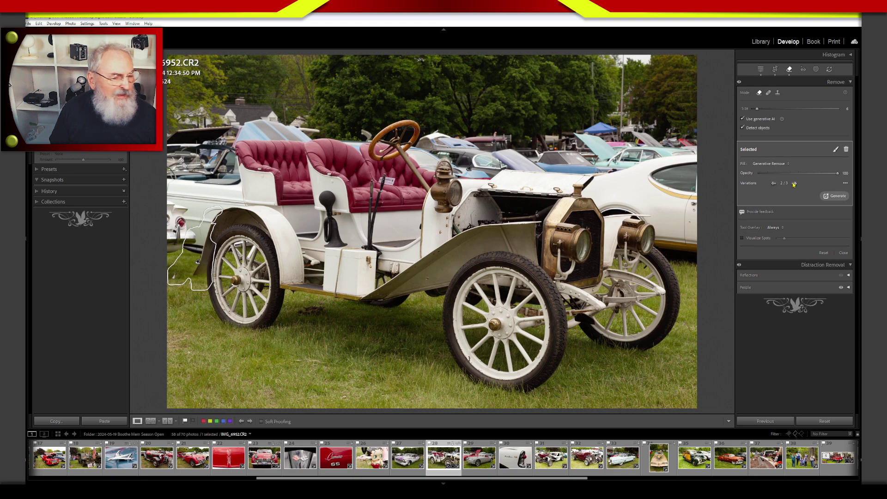
pyautogui.click(795, 184)
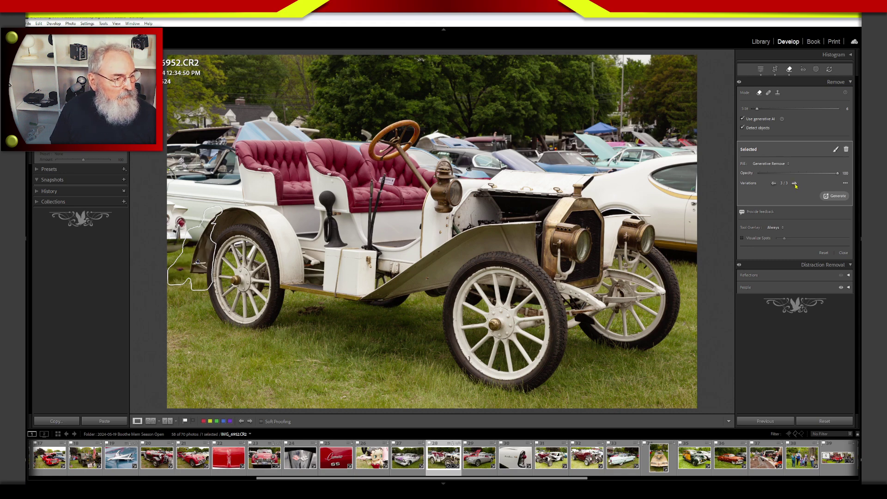
pyautogui.click(795, 184)
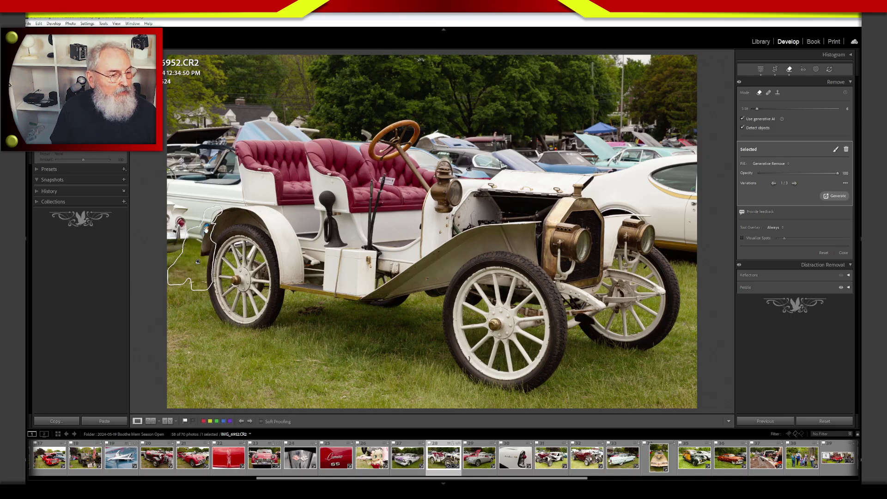
pyautogui.click(835, 195)
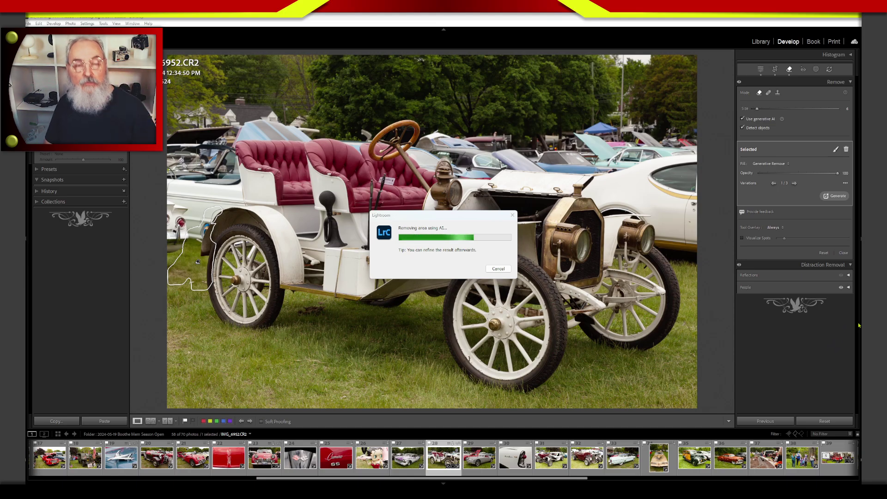
pyautogui.click(794, 183)
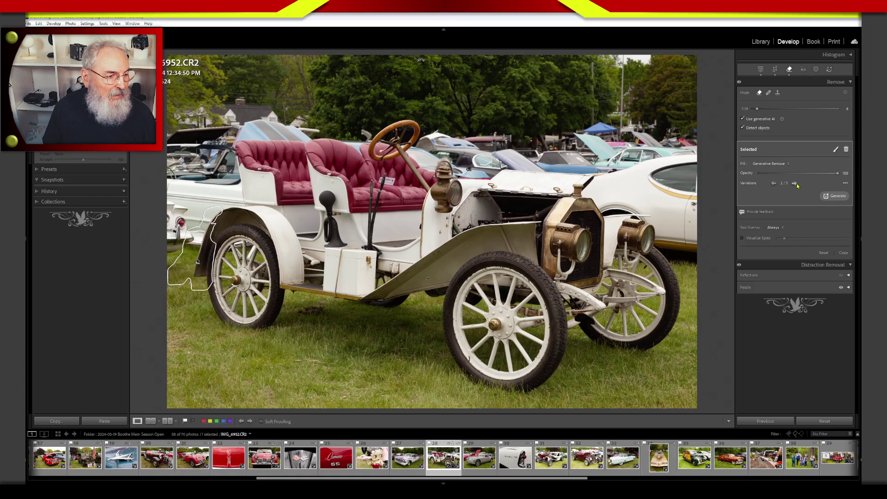
pyautogui.click(794, 183)
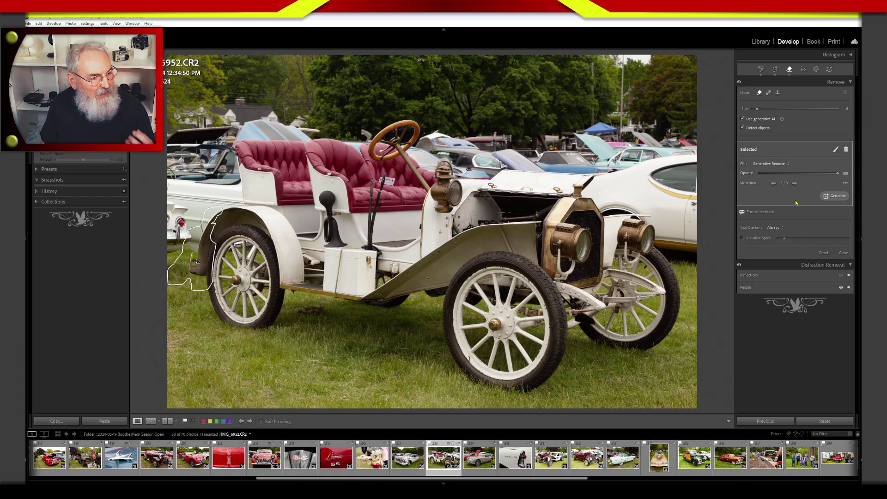
pyautogui.click(773, 184)
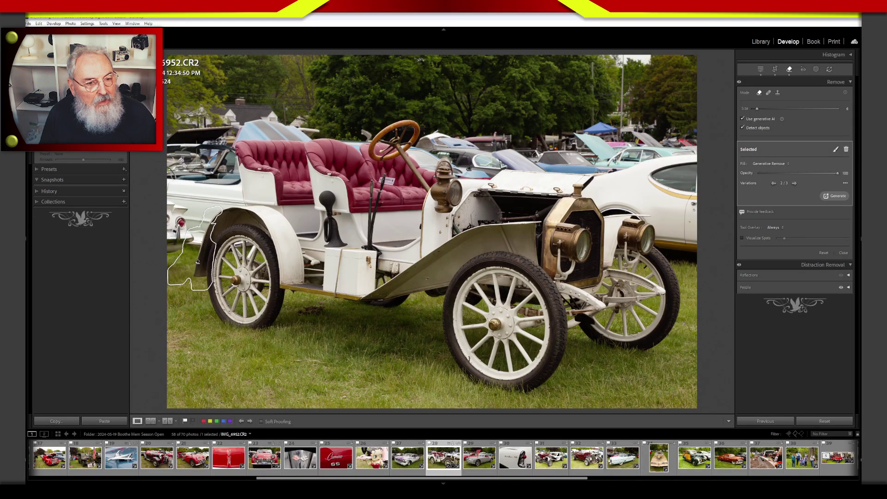
# Remove the small distraction among the parked cars behind the open engine bay, keep variation 3 of 3 and close the Remove tool
pyautogui.click(529, 157)
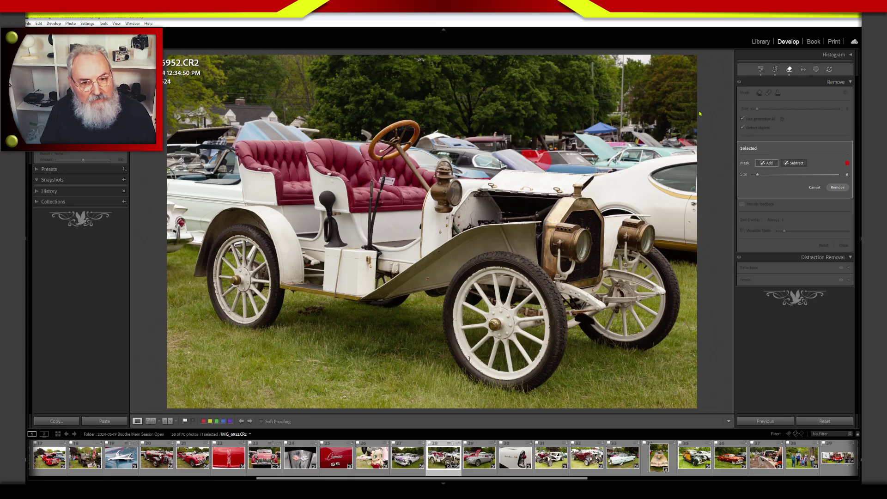
pyautogui.click(838, 187)
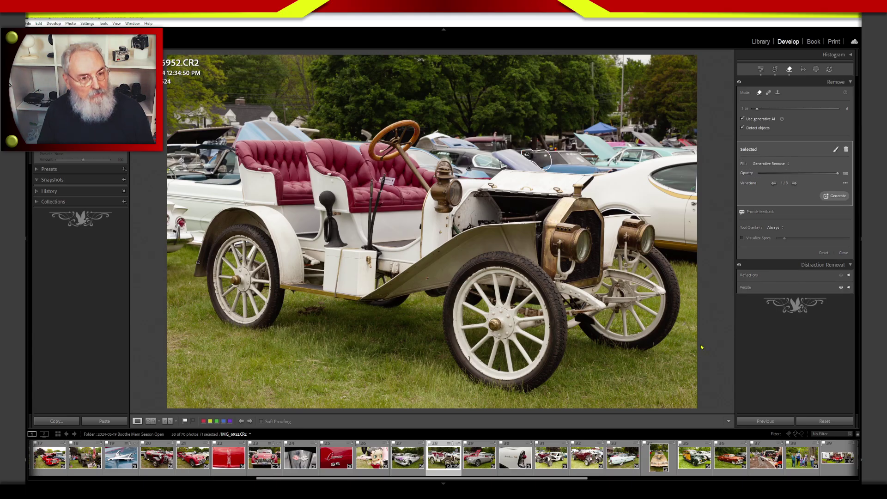
pyautogui.click(795, 183)
pyautogui.click(795, 184)
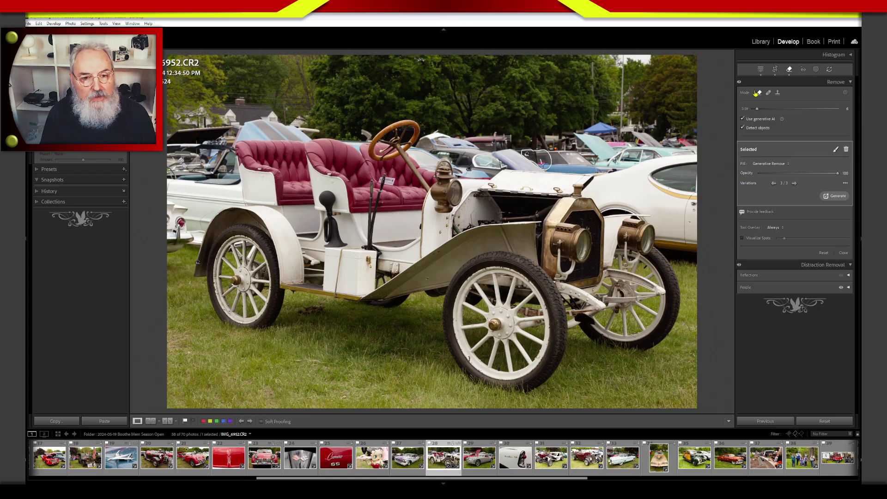
pyautogui.click(843, 253)
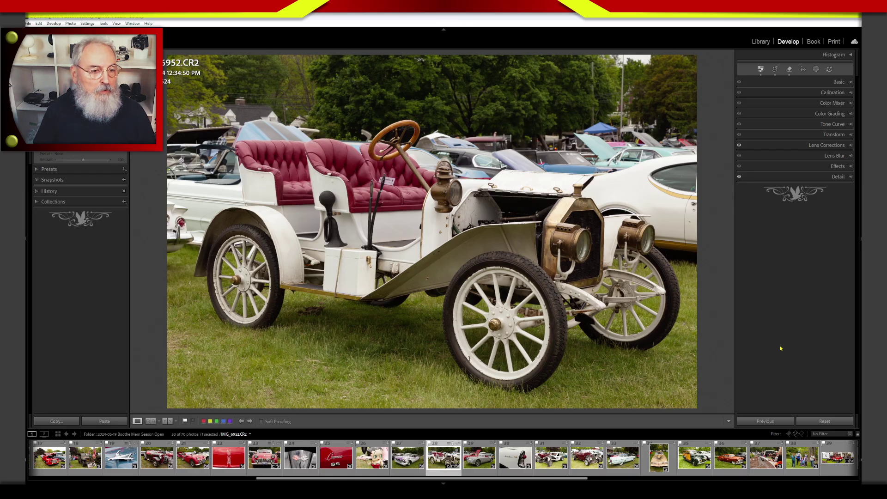
# Remove the small object beside the steering wheel against the trees with generative Remove, and return to the main editing adjustments
pyautogui.click(789, 69)
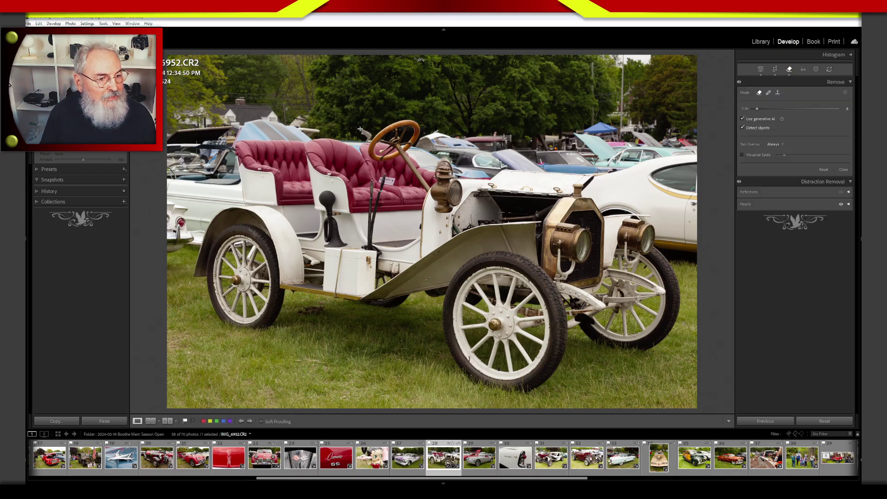
pyautogui.click(364, 135)
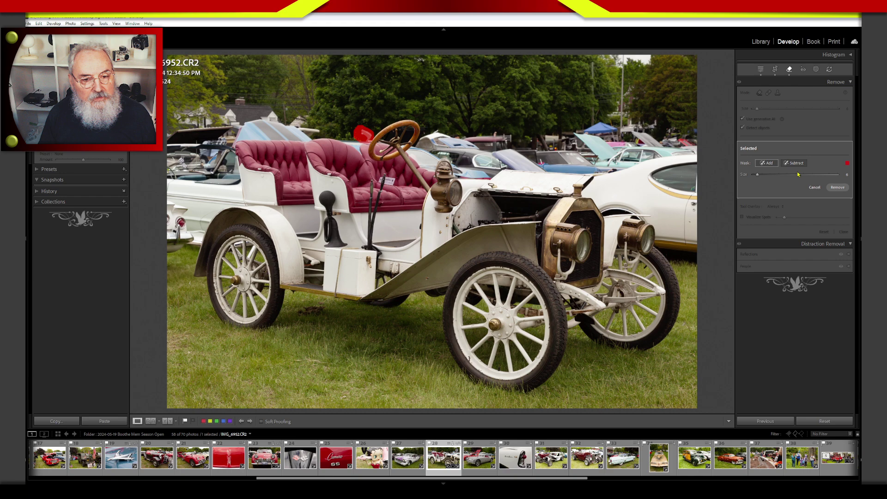
pyautogui.click(837, 187)
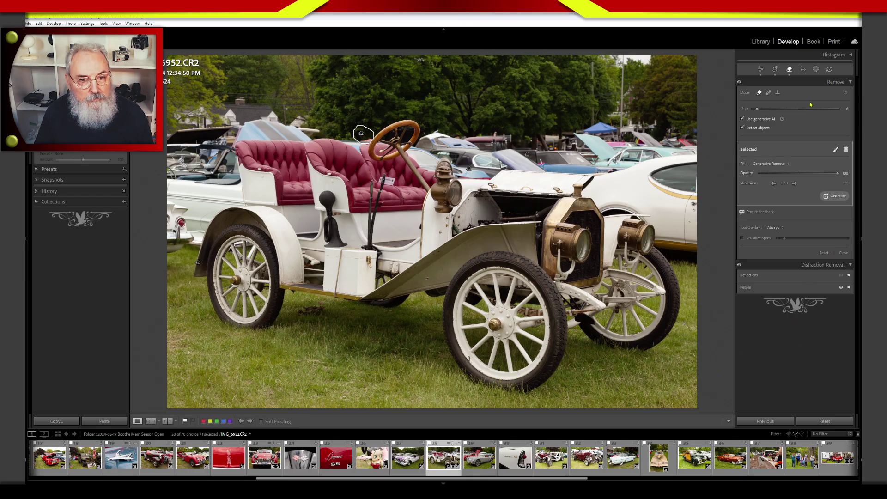
pyautogui.click(760, 69)
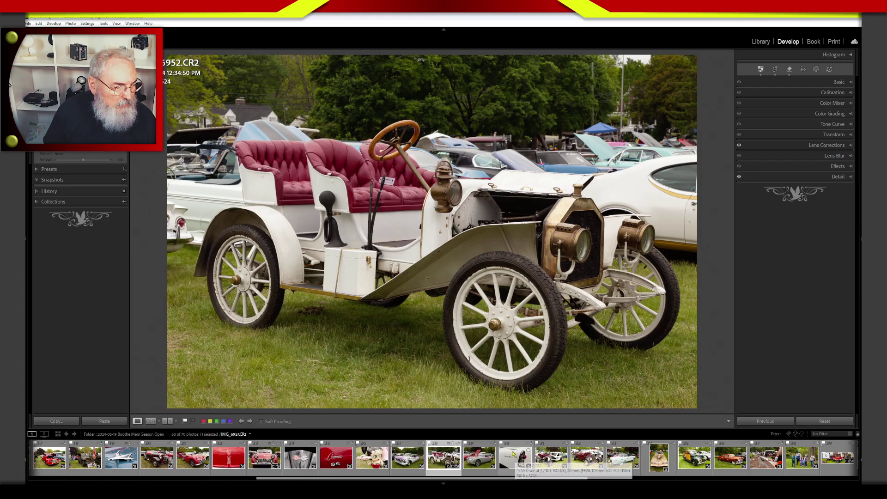
# Look at the red Triumph photo, switch to the maroon hot rod photo IMG_6963.CR2 and apply Reflections removal to it
pyautogui.click(255, 460)
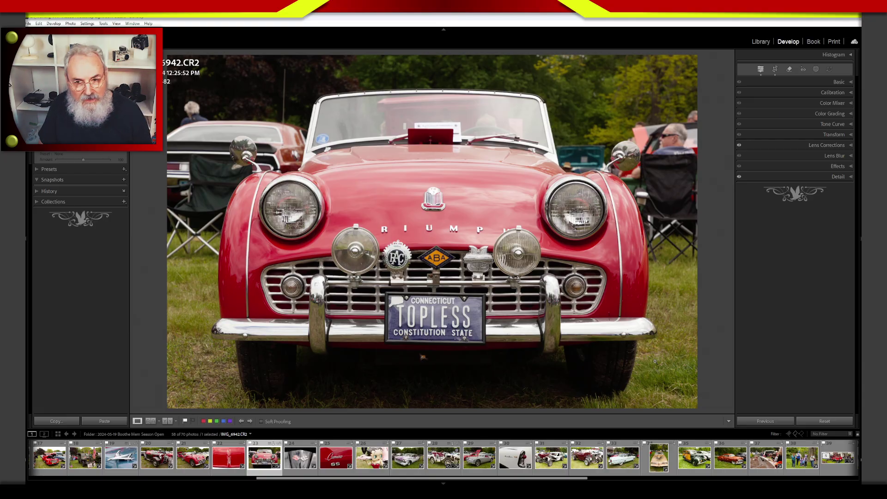
pyautogui.click(790, 69)
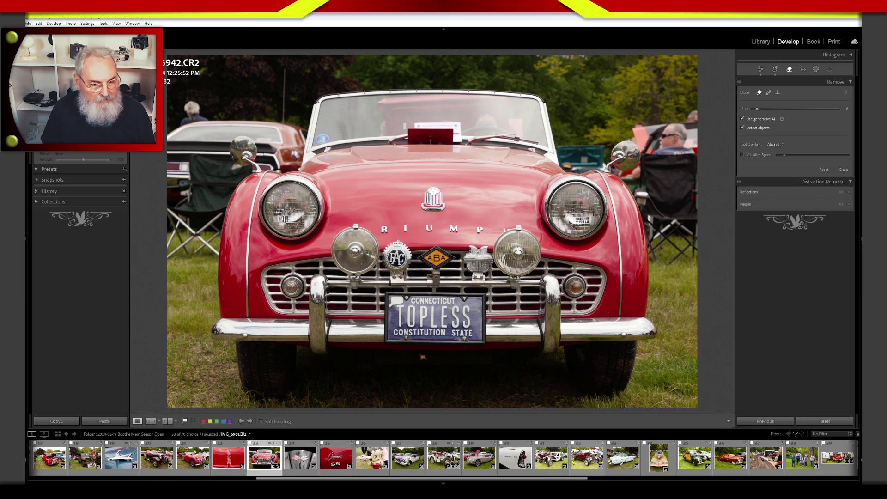
pyautogui.click(589, 462)
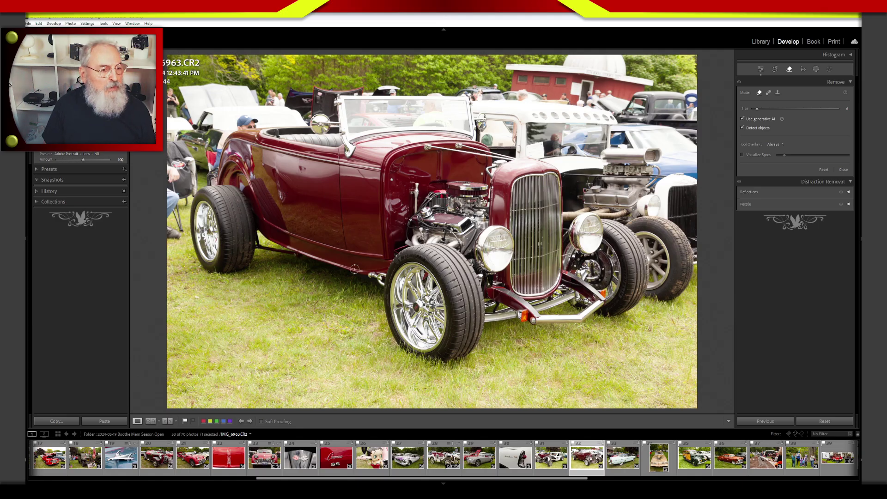
pyautogui.click(821, 194)
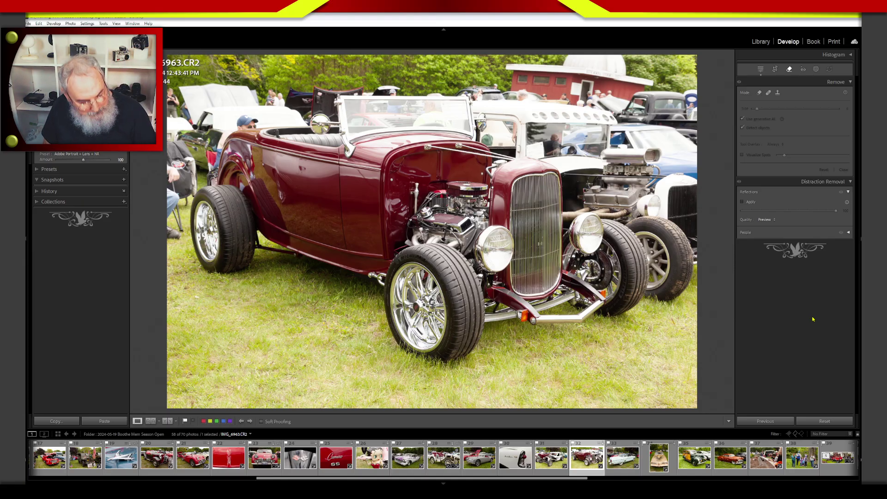
pyautogui.click(748, 203)
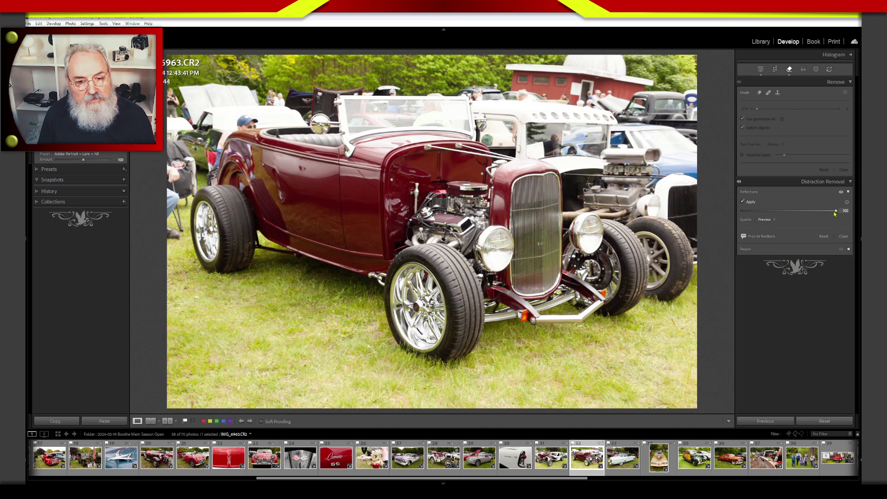
# Try Reflections amounts of 2 and about -92, reset the amount to 100 and collapse the Distraction Removal options
pyautogui.moveTo(835, 211); pyautogui.dragTo(790, 213)
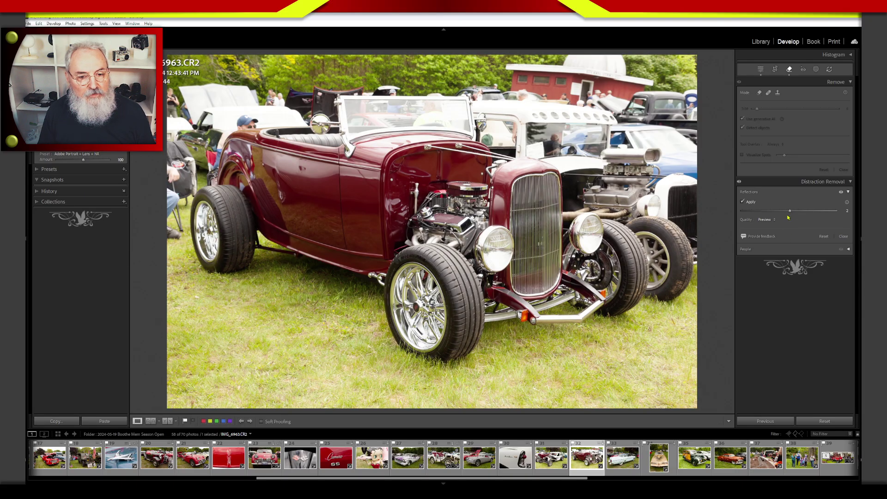
pyautogui.moveTo(771, 211); pyautogui.dragTo(745, 211)
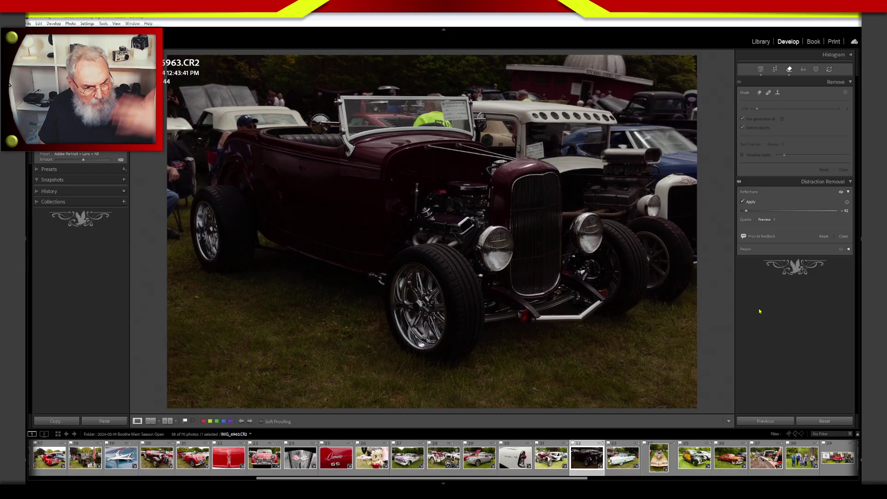
pyautogui.doubleClick(747, 215)
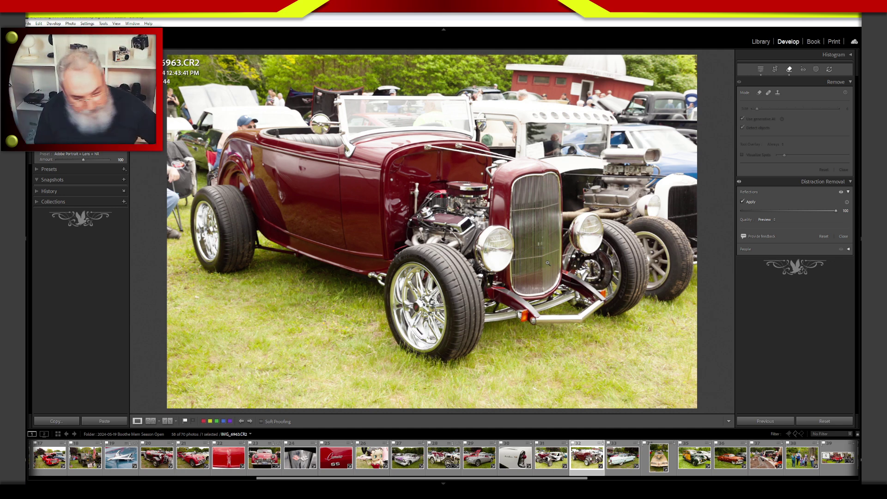
pyautogui.click(802, 182)
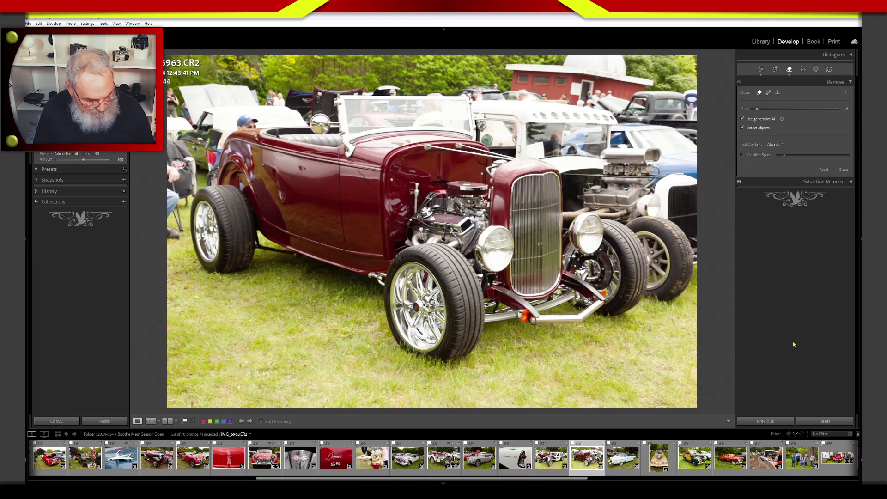
# Show the Today's Class collection in the Library and open its black-and-white staircase photo in Develop
pyautogui.press('g')
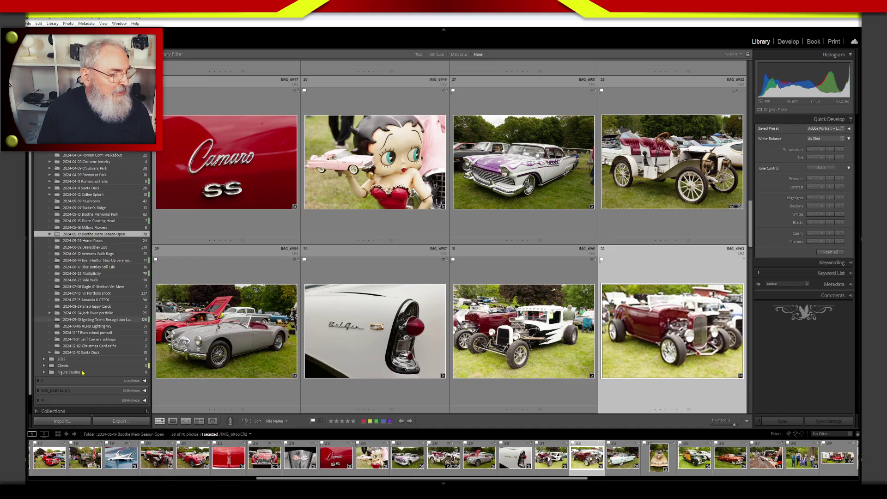
pyautogui.click(53, 411)
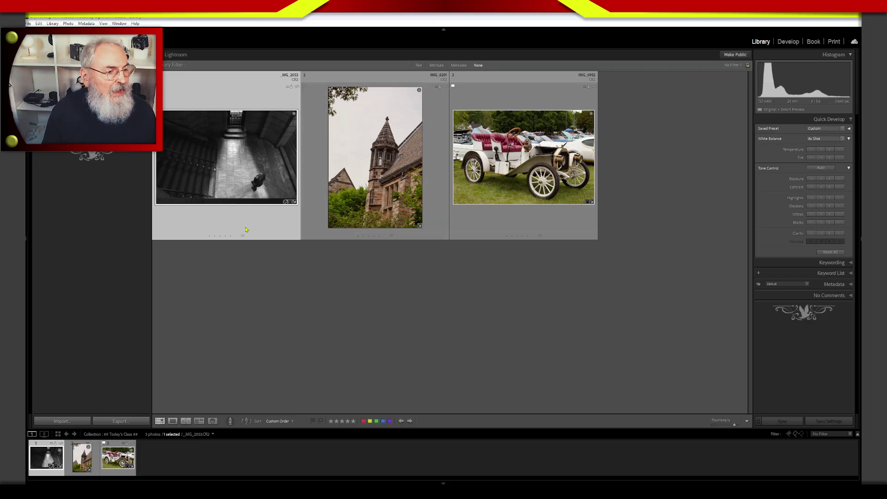
pyautogui.press('d')
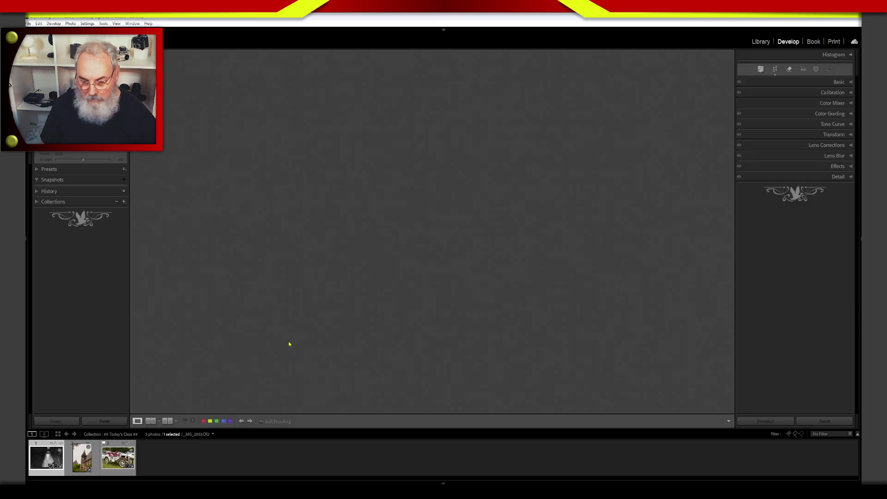
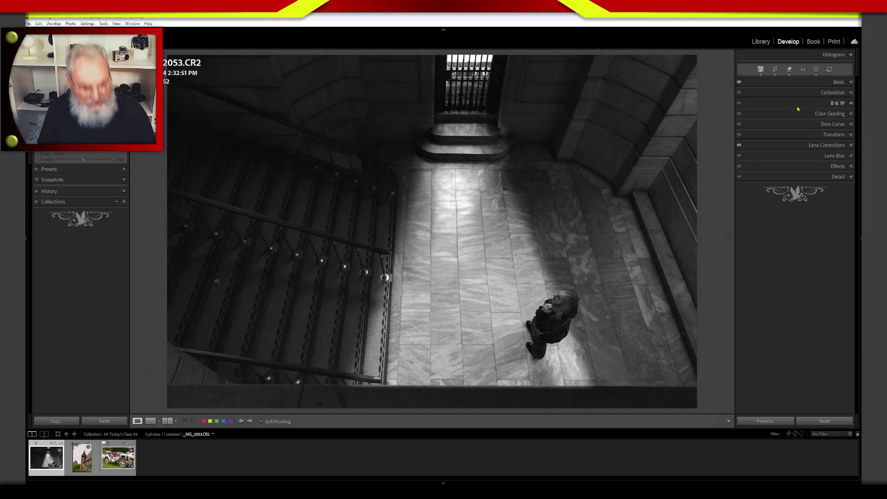
# Show the original version of the staircase photo, circle the walking couple and the head at the ledge, clear the marks and return to the edited version
pyautogui.press('\\')
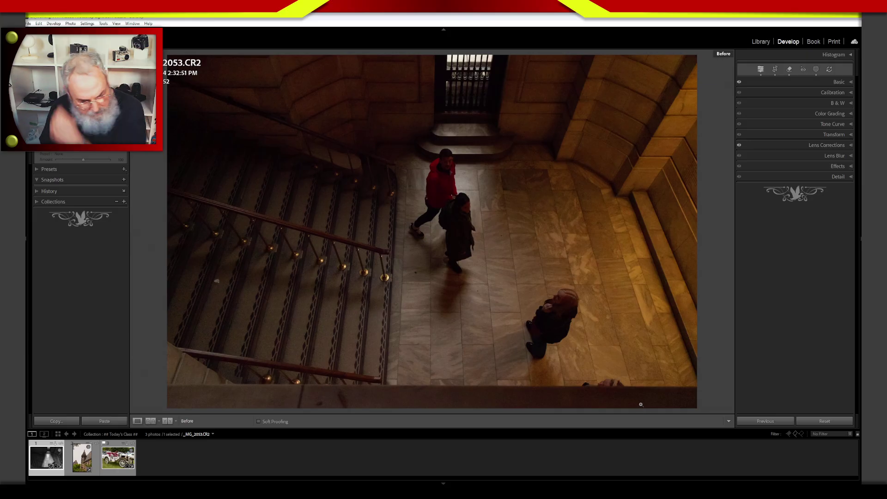
pyautogui.moveTo(453, 119)
pyautogui.mouseDown()
pyautogui.moveTo(411, 249)
pyautogui.moveTo(460, 124)
pyautogui.mouseUp()
pyautogui.moveTo(615, 365)
pyautogui.mouseDown()
pyautogui.moveTo(601, 418)
pyautogui.moveTo(576, 411)
pyautogui.mouseUp()
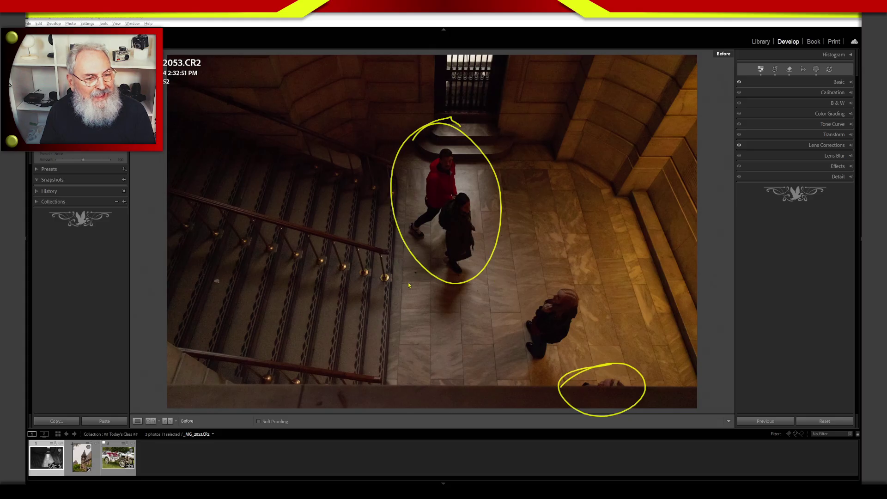
pyautogui.press('Escape')
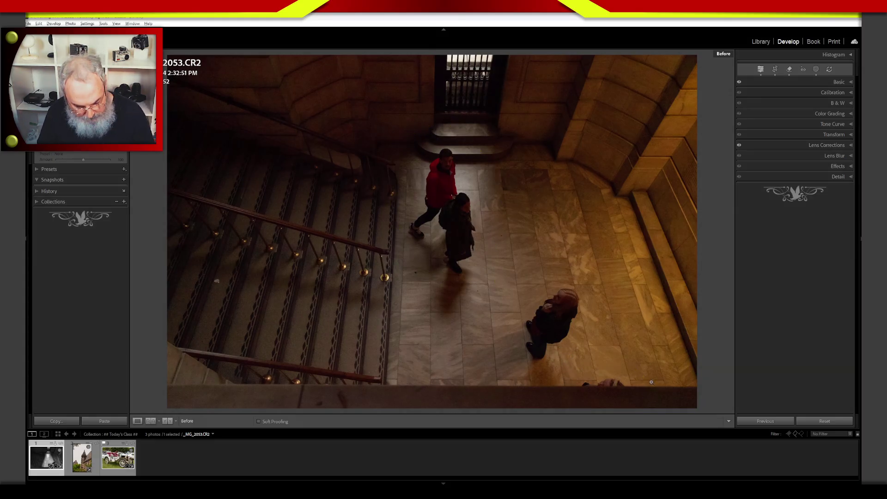
pyautogui.press('\\')
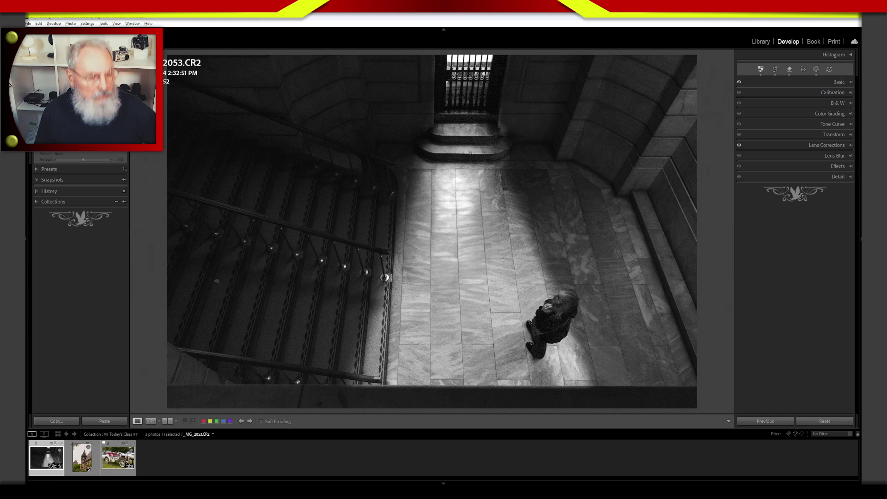
# Switch the photo's info overlay to exposure and lens details and examine the noise on the standing woman up close
pyautogui.press('i')
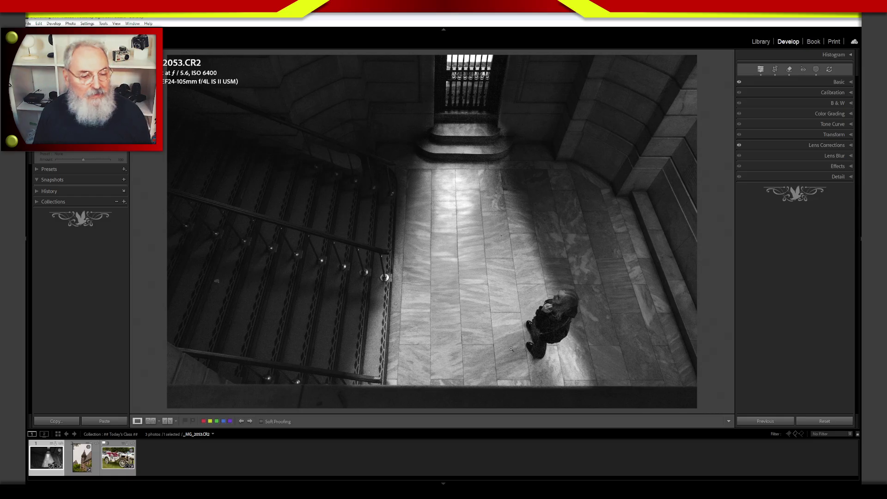
pyautogui.click(566, 316)
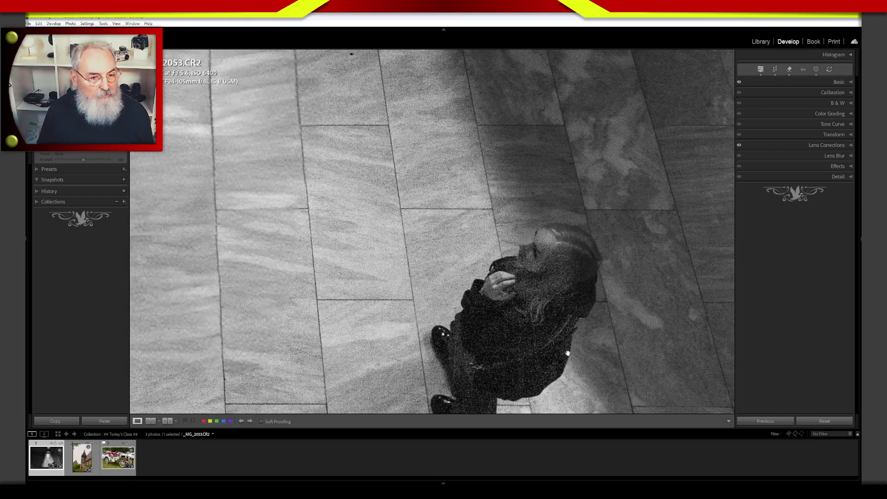
pyautogui.moveTo(573, 327); pyautogui.dragTo(503, 281)
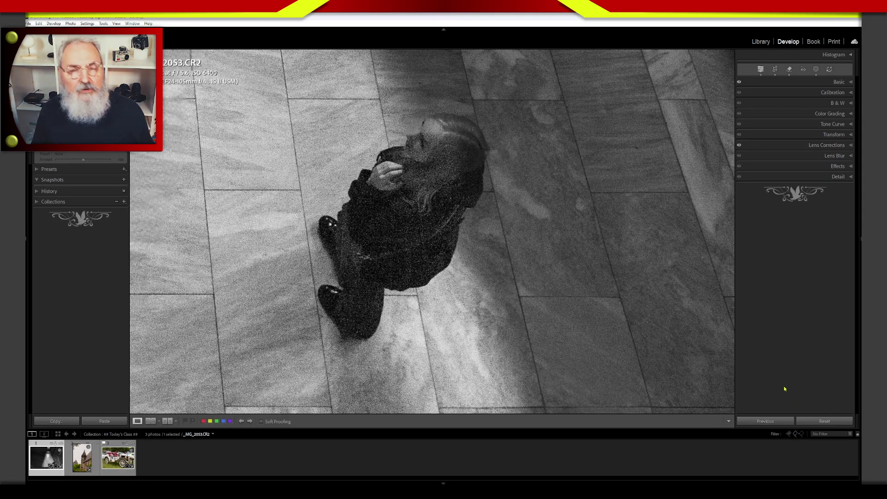
pyautogui.moveTo(484, 323); pyautogui.dragTo(511, 348)
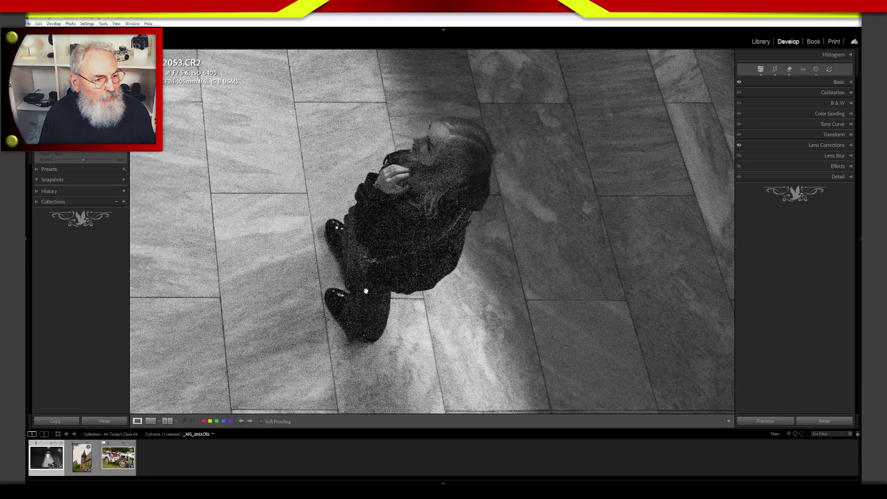
pyautogui.moveTo(347, 293); pyautogui.dragTo(388, 362)
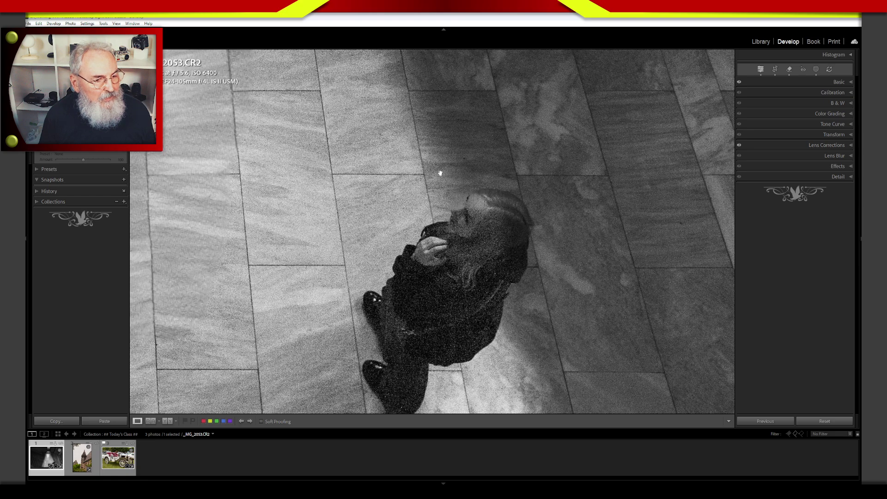
# Examine the noise on the barred door, the steps and the marble floor leading back to the woman
pyautogui.moveTo(440, 172); pyautogui.dragTo(440, 125)
pyautogui.moveTo(455, 201); pyautogui.dragTo(497, 384)
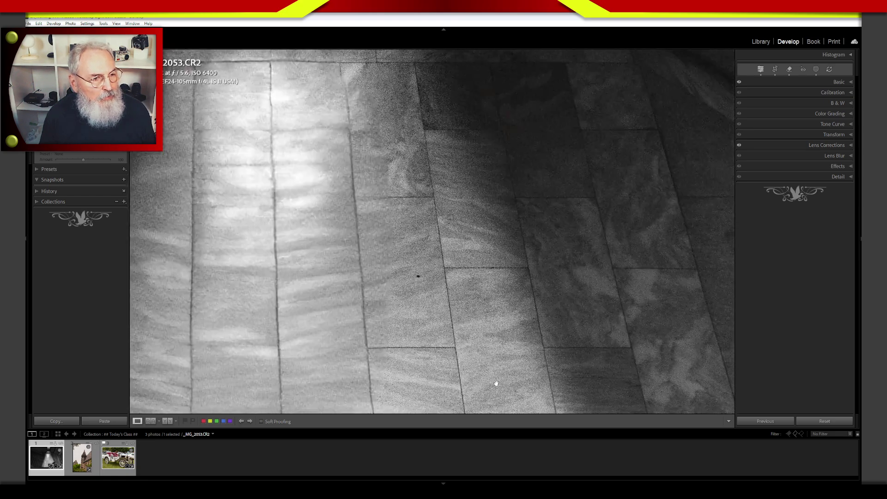
pyautogui.moveTo(457, 92); pyautogui.dragTo(534, 318)
pyautogui.moveTo(477, 248); pyautogui.dragTo(470, 301)
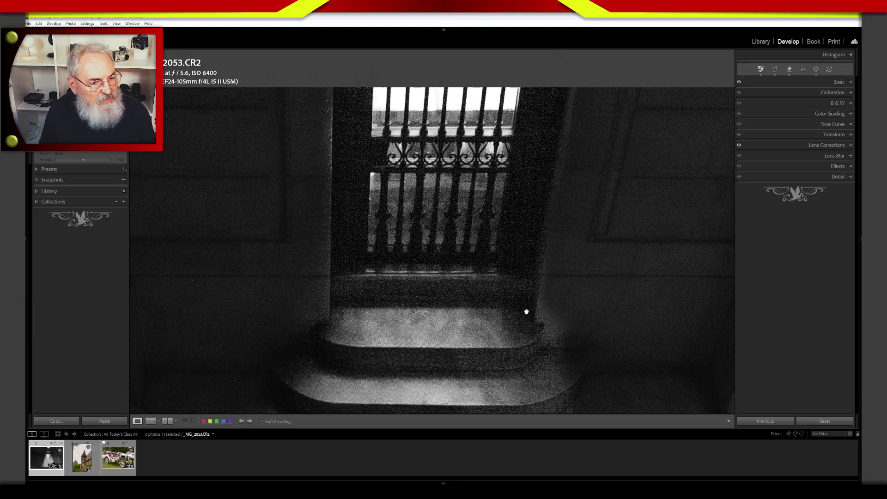
pyautogui.moveTo(508, 343); pyautogui.dragTo(493, 250)
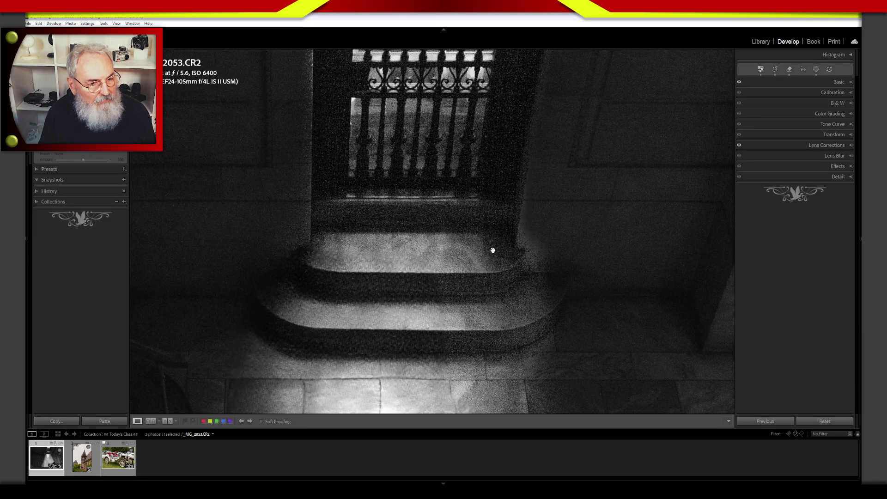
pyautogui.moveTo(456, 301); pyautogui.dragTo(456, 262)
pyautogui.moveTo(471, 320); pyautogui.dragTo(448, 239)
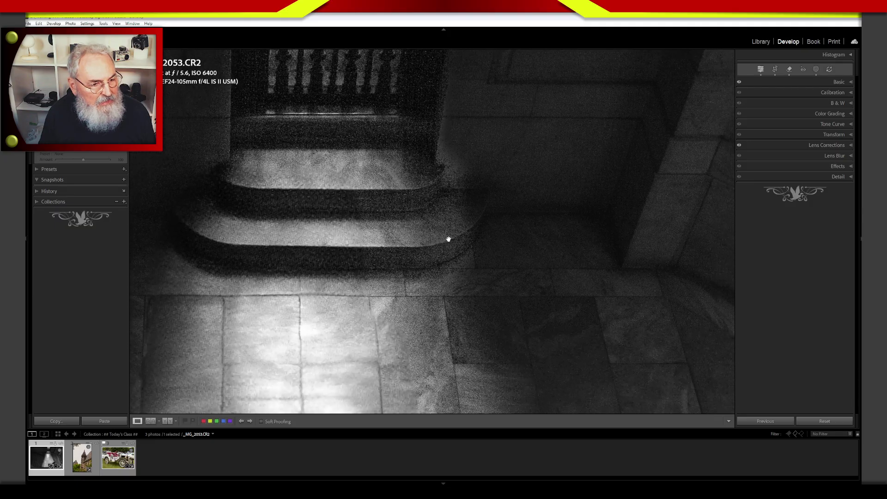
pyautogui.moveTo(465, 357); pyautogui.dragTo(428, 200)
pyautogui.moveTo(455, 302); pyautogui.dragTo(456, 223)
pyautogui.moveTo(470, 407); pyautogui.dragTo(493, 196)
pyautogui.moveTo(476, 328); pyautogui.dragTo(534, 336)
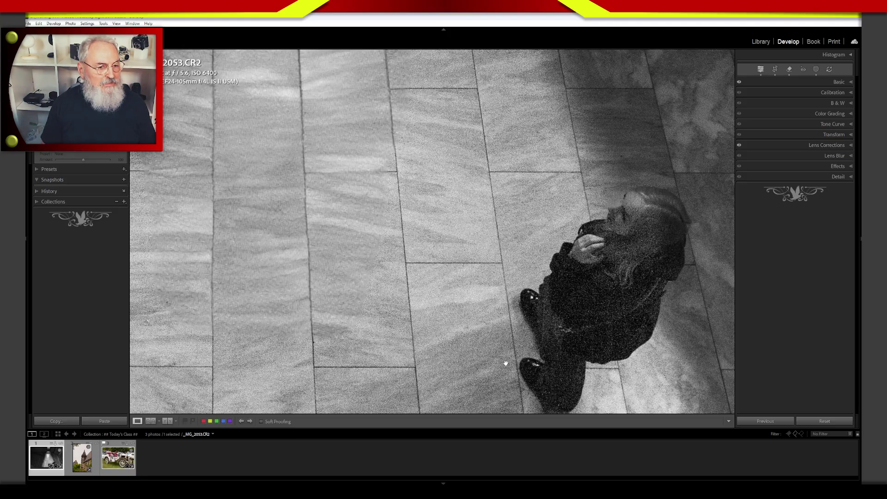
pyautogui.moveTo(526, 296); pyautogui.dragTo(548, 253)
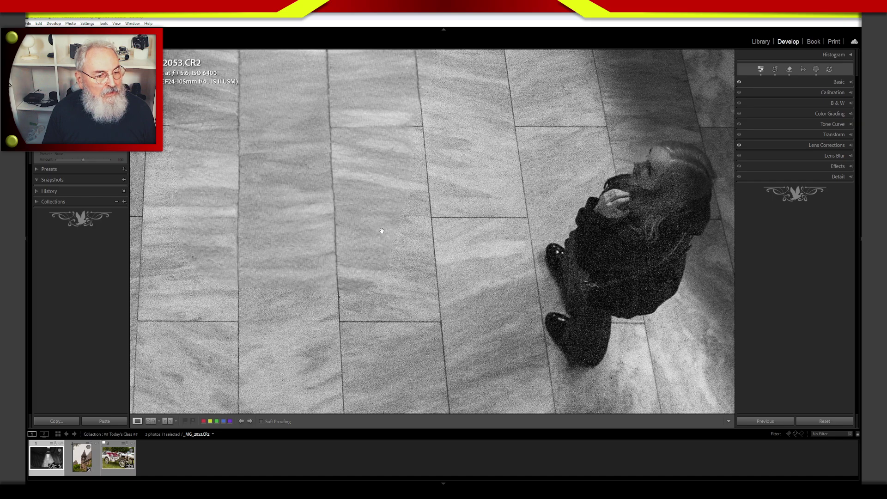
# Outline the generatively filled floor area with a dashed line, label it "AI Remove" and clear the annotations
pyautogui.moveTo(379, 231); pyautogui.dragTo(452, 217)
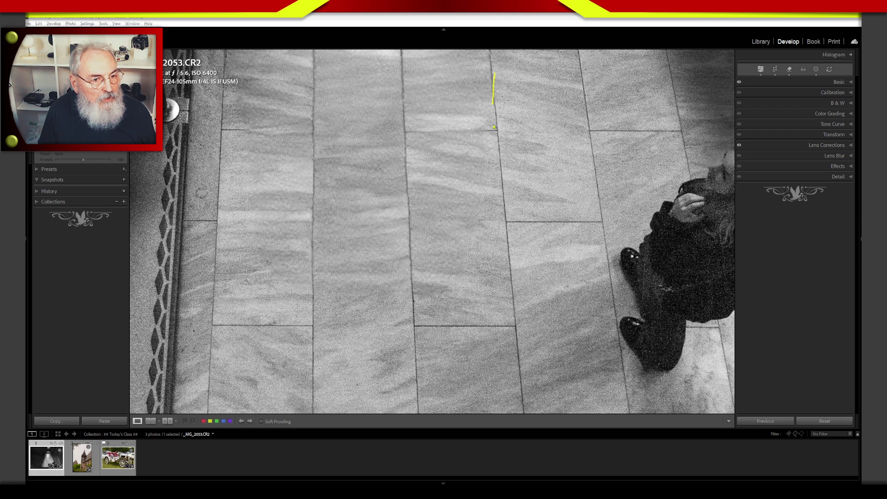
pyautogui.moveTo(493, 127)
pyautogui.mouseDown()
pyautogui.moveTo(461, 285)
pyautogui.moveTo(418, 310)
pyautogui.moveTo(356, 307)
pyautogui.moveTo(295, 292)
pyautogui.moveTo(269, 272)
pyautogui.moveTo(254, 245)
pyautogui.moveTo(237, 204)
pyautogui.moveTo(235, 54)
pyautogui.mouseUp()
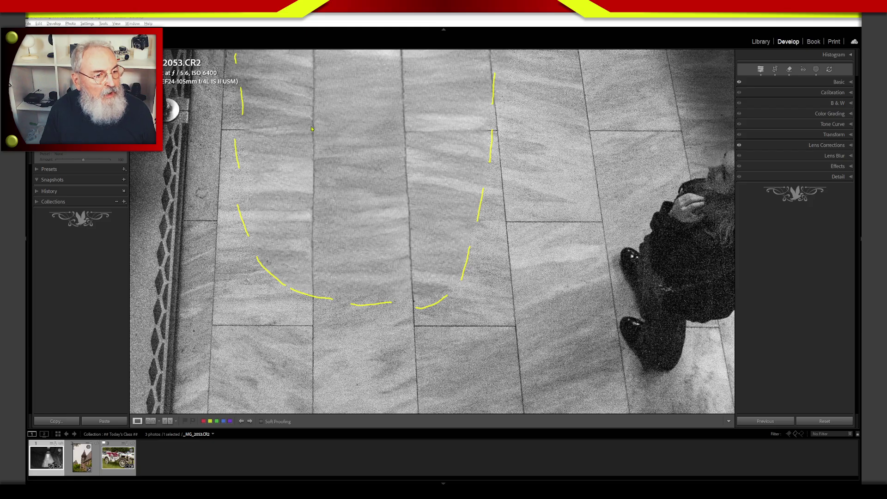
pyautogui.moveTo(311, 129)
pyautogui.mouseDown()
pyautogui.moveTo(315, 157)
pyautogui.moveTo(368, 111)
pyautogui.moveTo(407, 100)
pyautogui.moveTo(424, 74)
pyautogui.moveTo(448, 83)
pyautogui.mouseUp()
pyautogui.moveTo(334, 65)
pyautogui.mouseDown()
pyautogui.moveTo(332, 88)
pyautogui.moveTo(367, 77)
pyautogui.mouseUp()
pyautogui.moveTo(350, 63); pyautogui.dragTo(371, 53)
pyautogui.moveTo(363, 89); pyautogui.dragTo(384, 75)
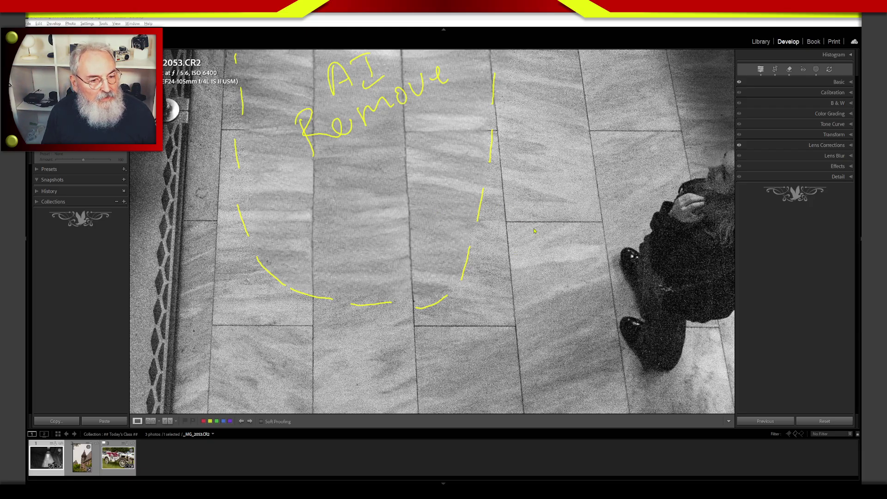
pyautogui.press('Escape')
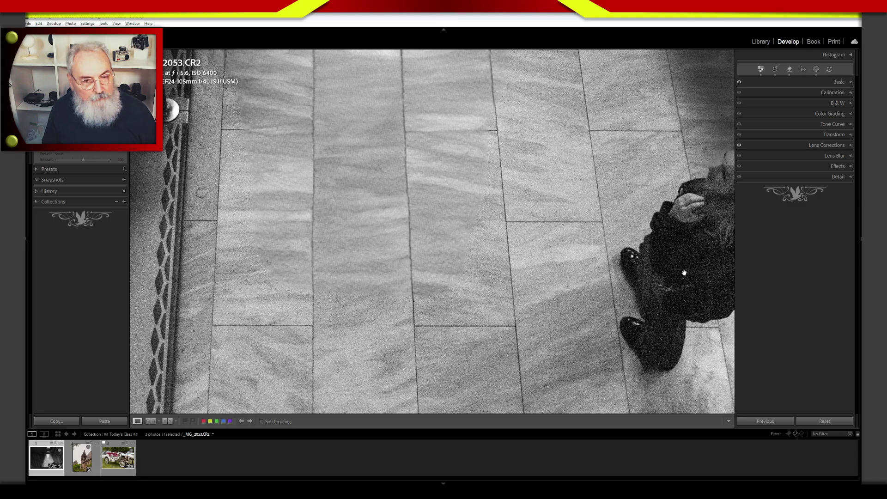
# Bring the standing woman into view and apply Denoise to the photo from the Detail settings
pyautogui.moveTo(683, 272); pyautogui.dragTo(414, 258)
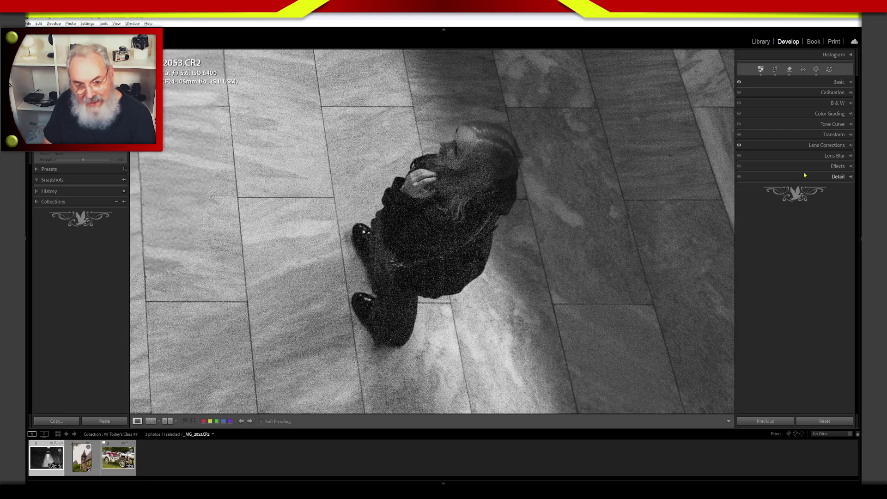
pyautogui.click(827, 177)
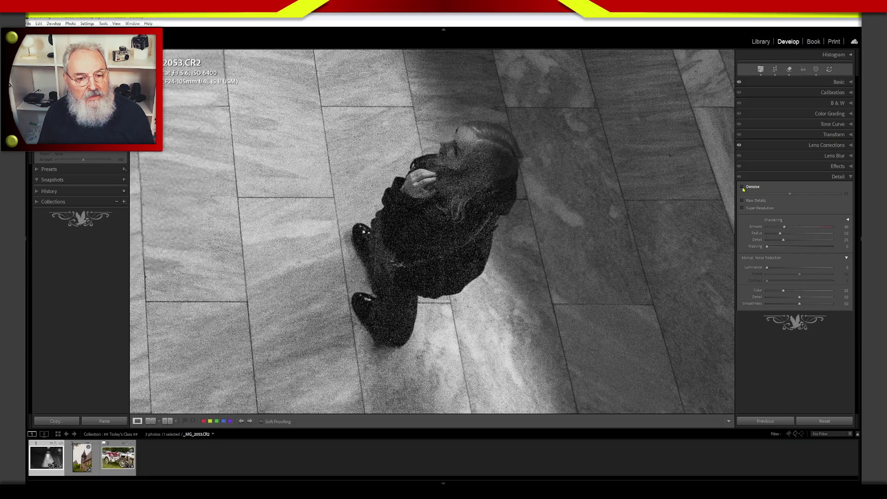
pyautogui.click(742, 187)
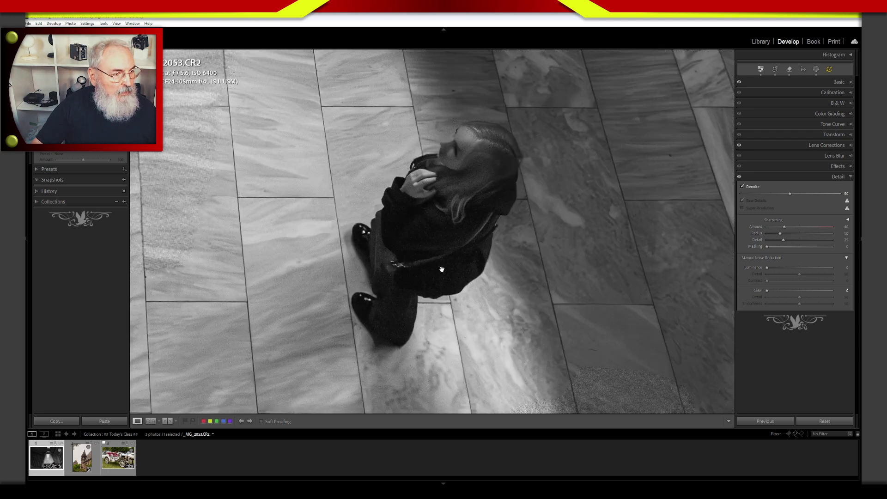
# Compare the floor beside the woman with the patch still showing noise, circle both areas and clear the marks
pyautogui.moveTo(456, 328); pyautogui.dragTo(593, 326)
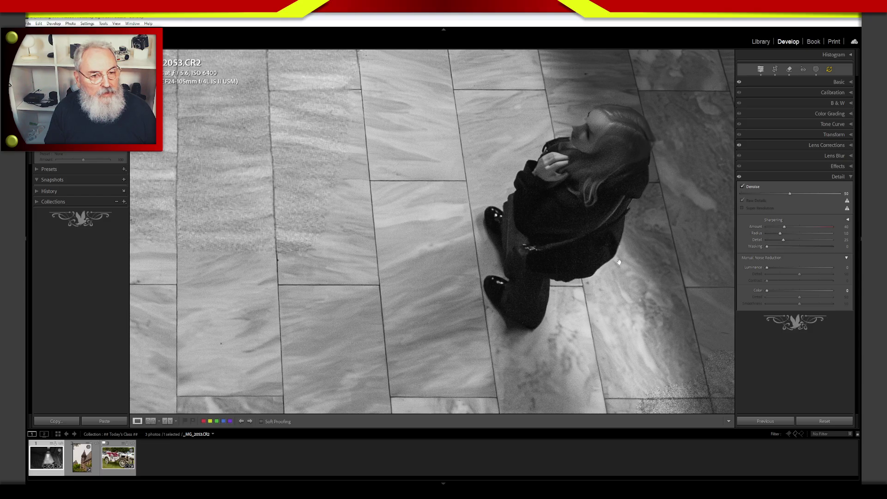
pyautogui.moveTo(578, 171); pyautogui.dragTo(553, 210)
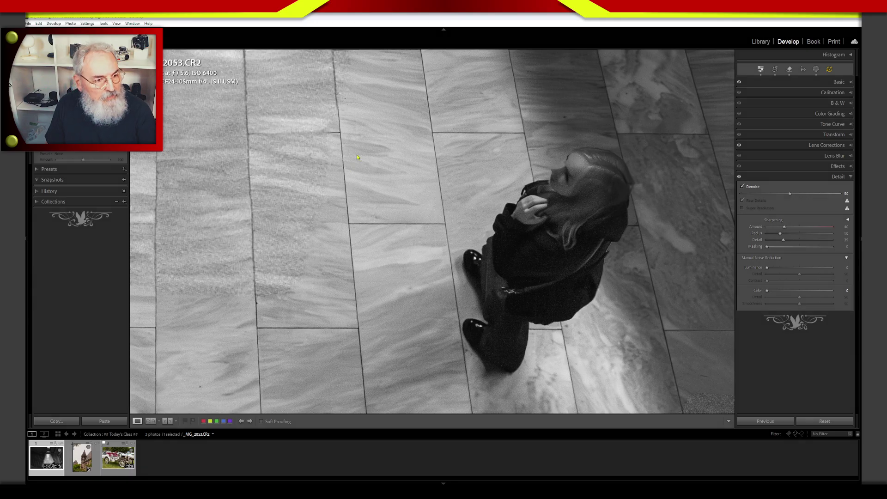
pyautogui.moveTo(362, 136)
pyautogui.mouseDown()
pyautogui.moveTo(330, 225)
pyautogui.moveTo(416, 199)
pyautogui.moveTo(348, 143)
pyautogui.mouseUp()
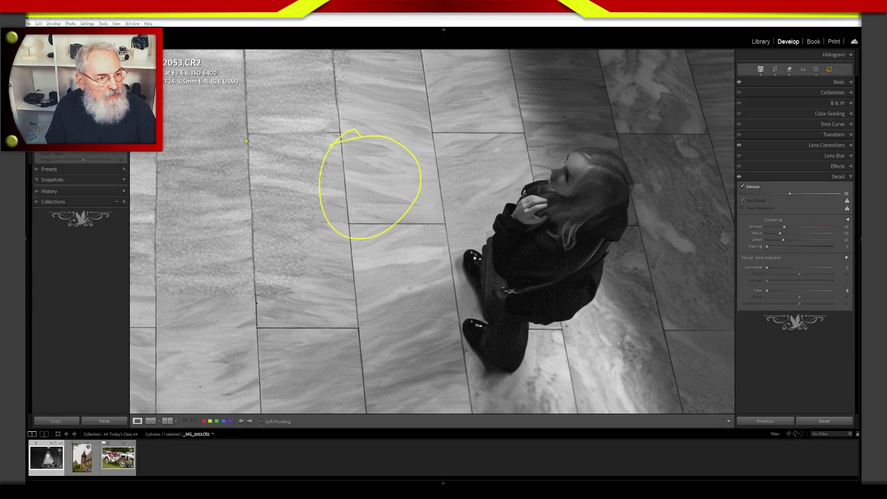
pyautogui.moveTo(246, 140)
pyautogui.mouseDown()
pyautogui.moveTo(236, 212)
pyautogui.moveTo(242, 133)
pyautogui.mouseUp()
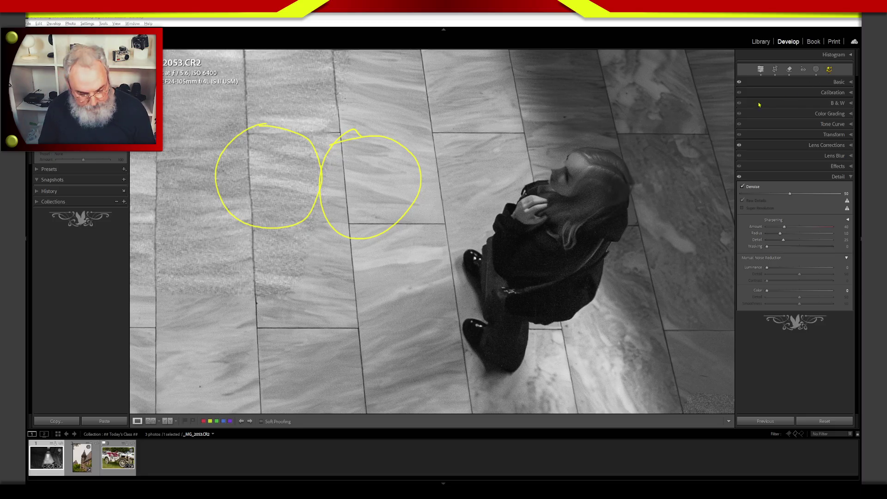
pyautogui.press('e')
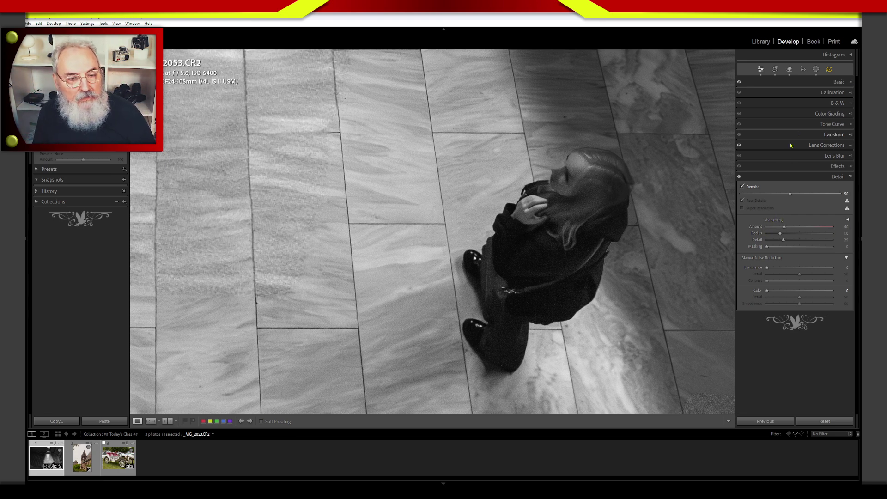
# Select the existing Generative Remove area over the ledge below the woman and regenerate its fill
pyautogui.moveTo(624, 302); pyautogui.dragTo(431, 147)
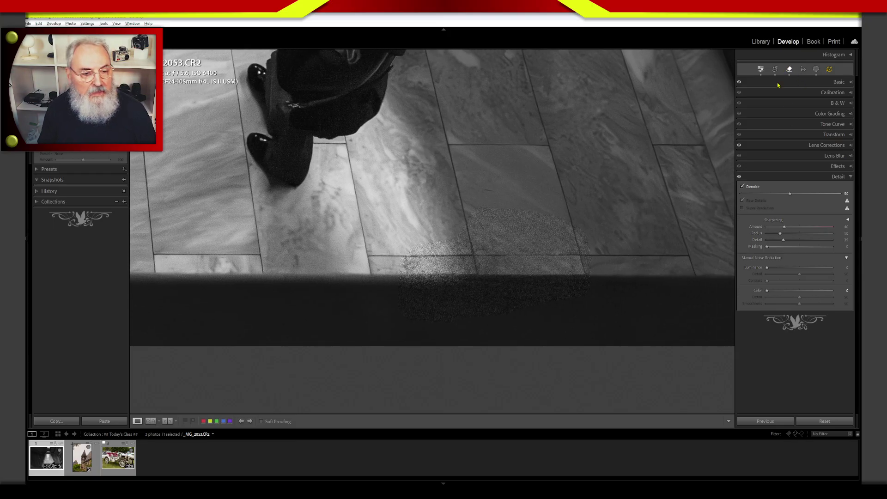
pyautogui.click(789, 69)
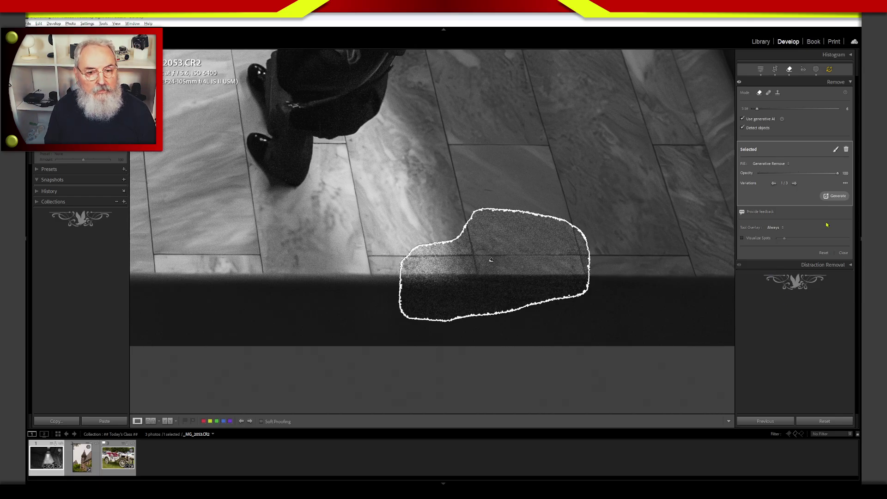
pyautogui.click(839, 198)
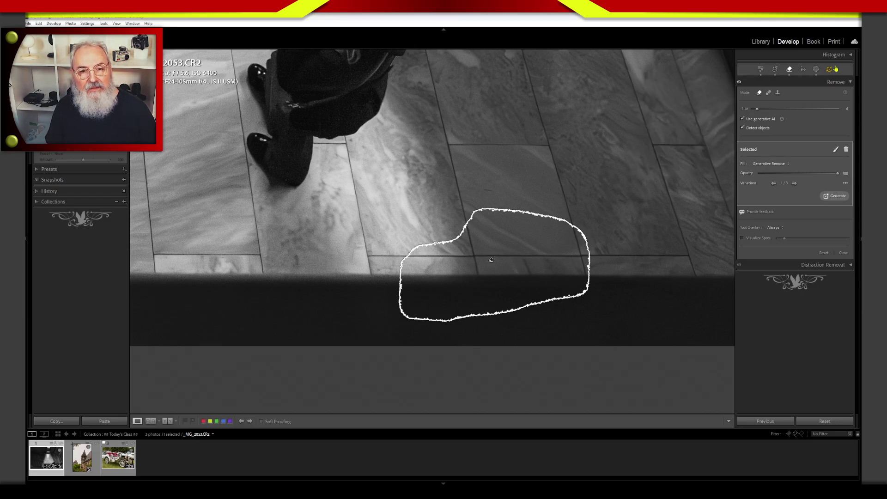
# Bring the noisy floor patch beside the stair railing into view and update the outdated Remove edit from the AI settings status
pyautogui.click(829, 71)
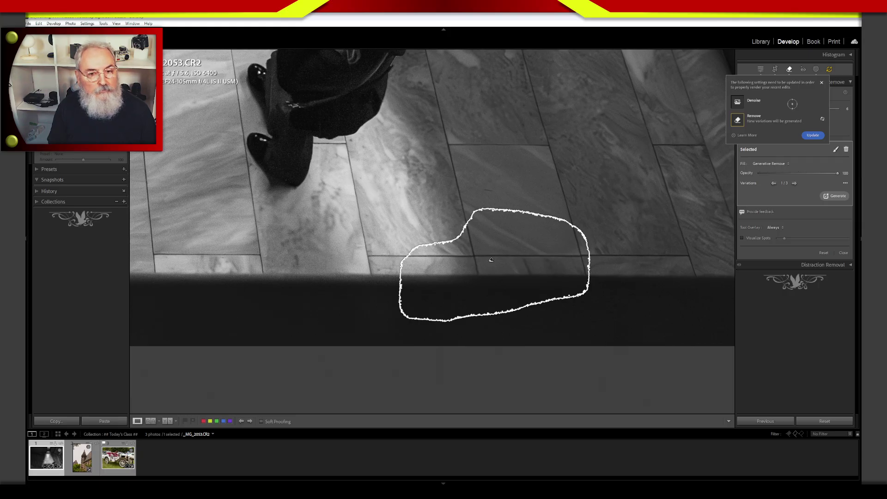
pyautogui.click(821, 82)
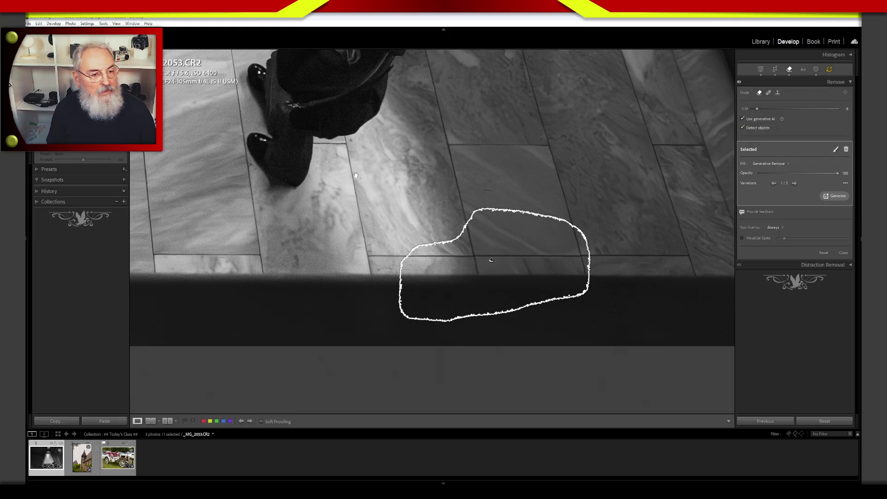
pyautogui.press('z')
pyautogui.moveTo(457, 226); pyautogui.dragTo(494, 292)
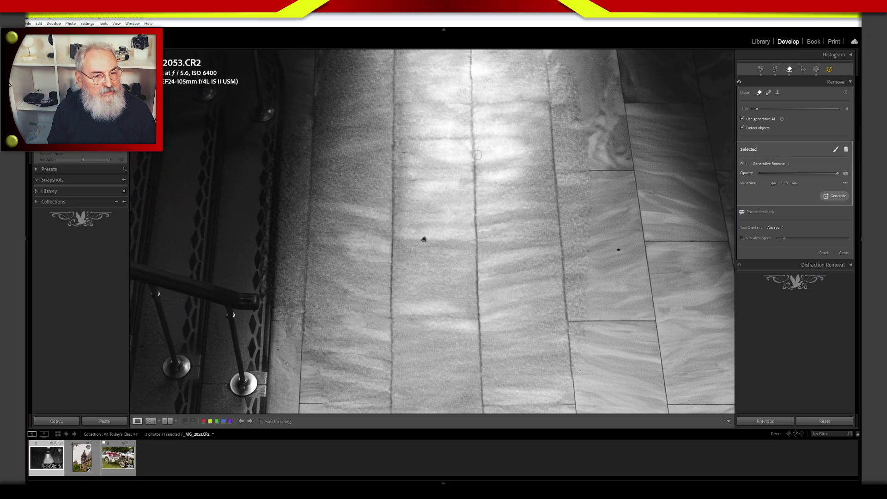
pyautogui.click(830, 70)
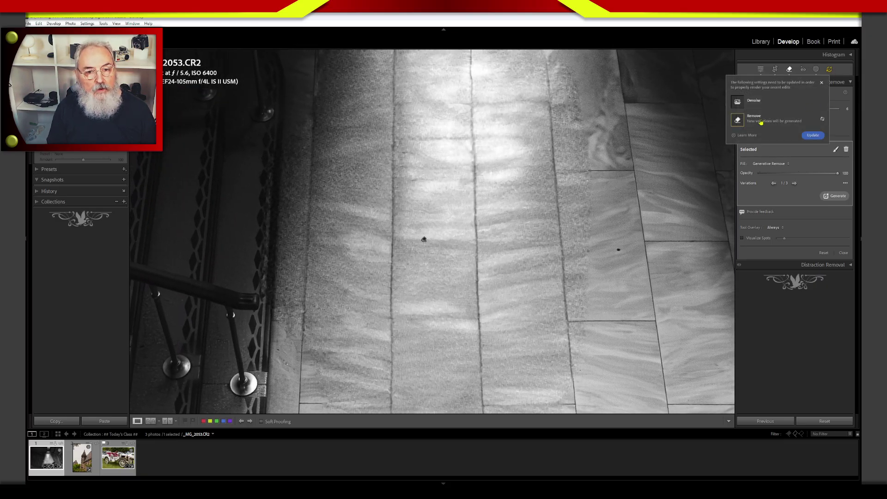
pyautogui.click(829, 71)
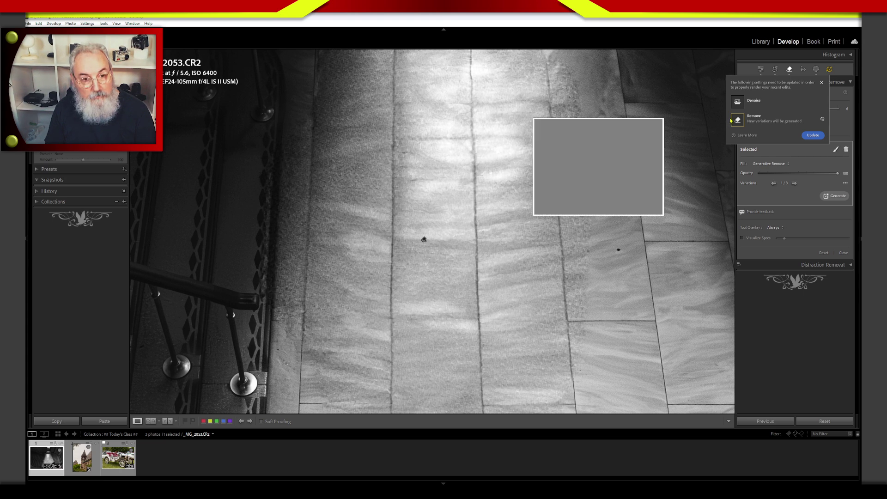
pyautogui.click(829, 69)
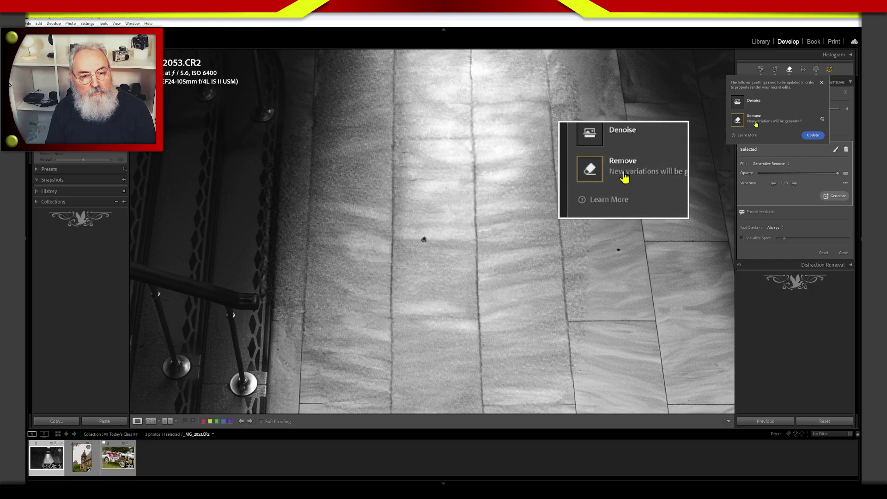
pyautogui.click(822, 120)
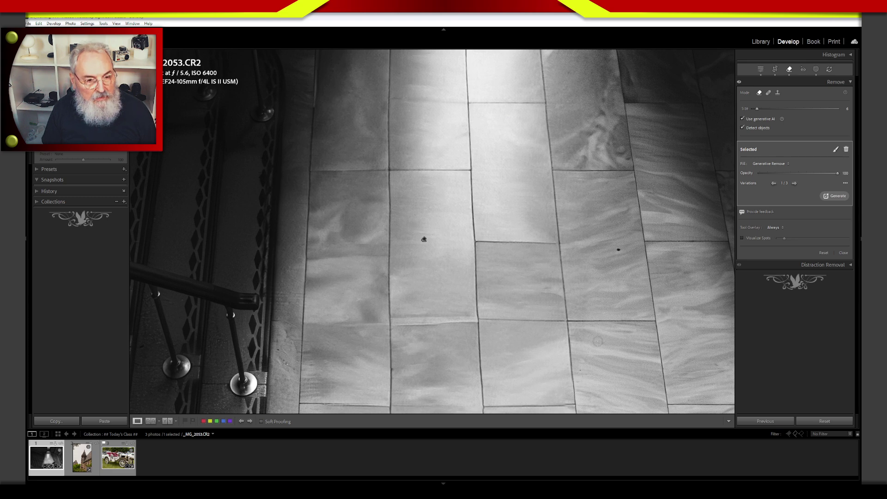
# Undo the stray remove stroke on the floor tiles and leave the Remove tool
pyautogui.click(424, 239)
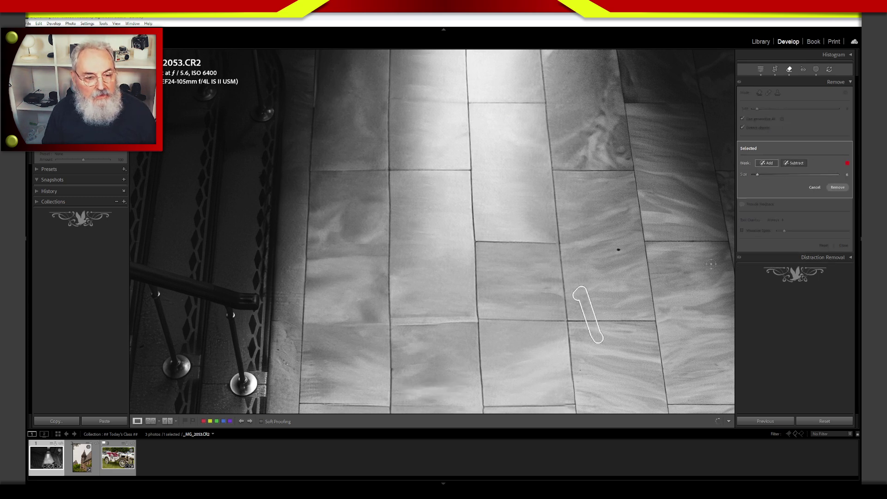
pyautogui.hotkey('ctrl', 'z')
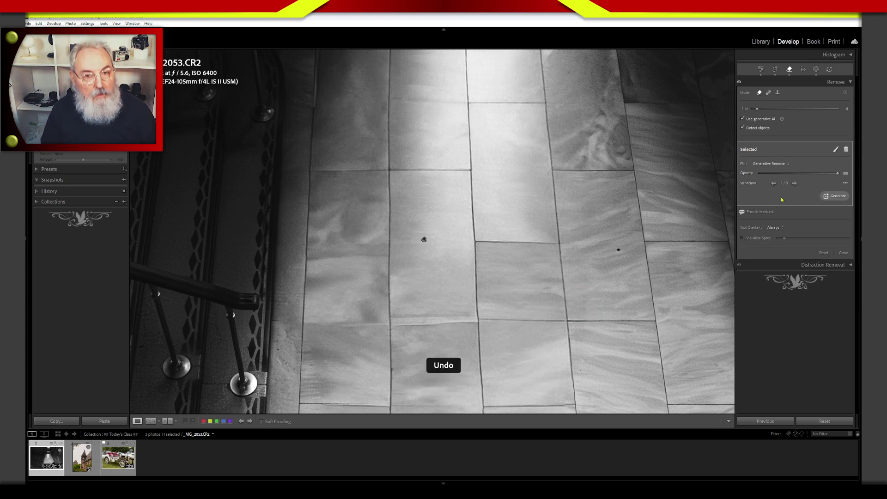
pyautogui.press('q')
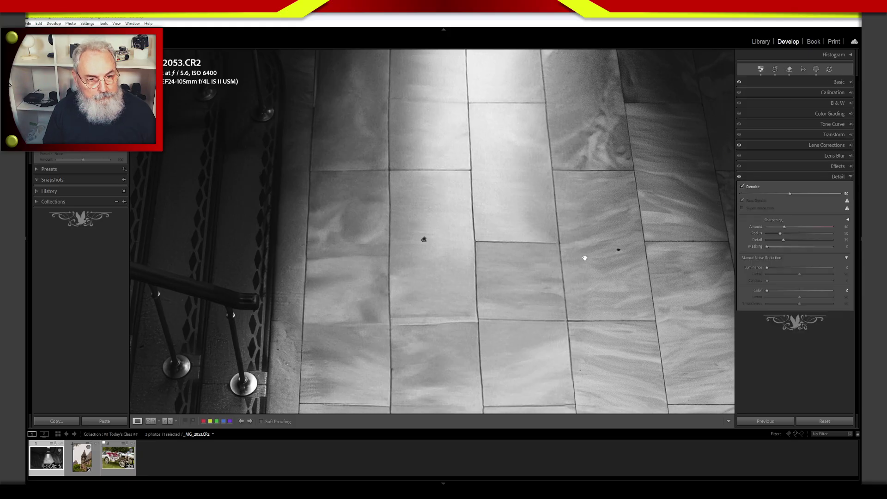
# Lower the photo's Denoise amount to about 35 and update the outdated Remove edit to match it
pyautogui.moveTo(638, 292); pyautogui.dragTo(409, 158)
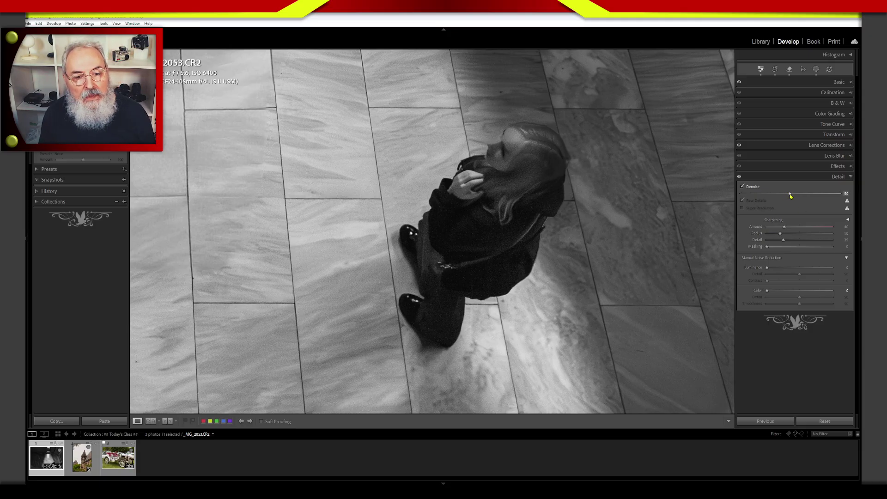
pyautogui.moveTo(790, 194); pyautogui.dragTo(774, 201)
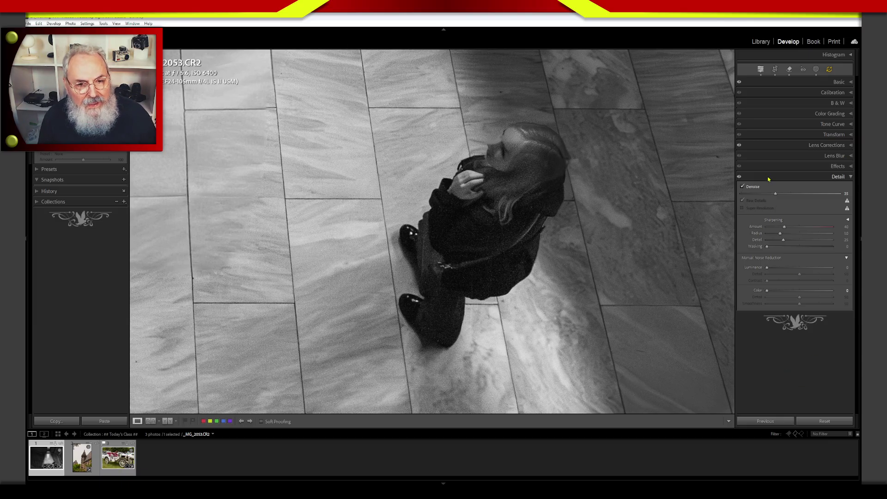
pyautogui.click(837, 177)
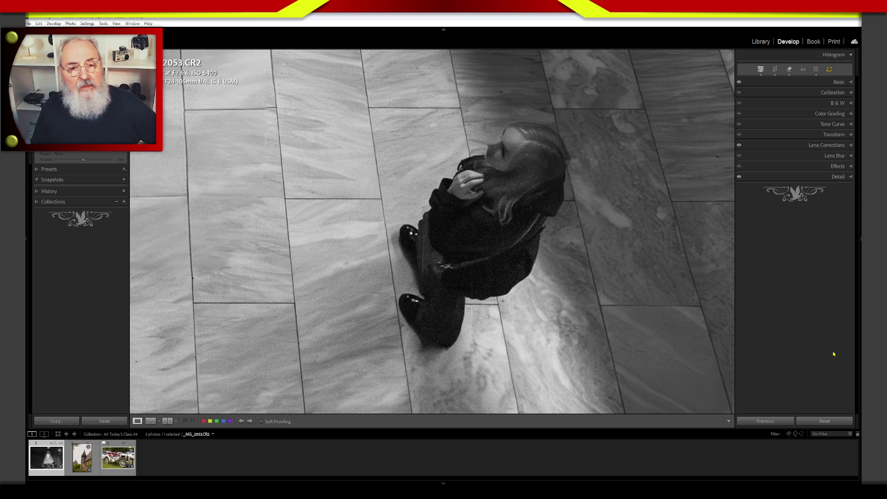
pyautogui.click(830, 69)
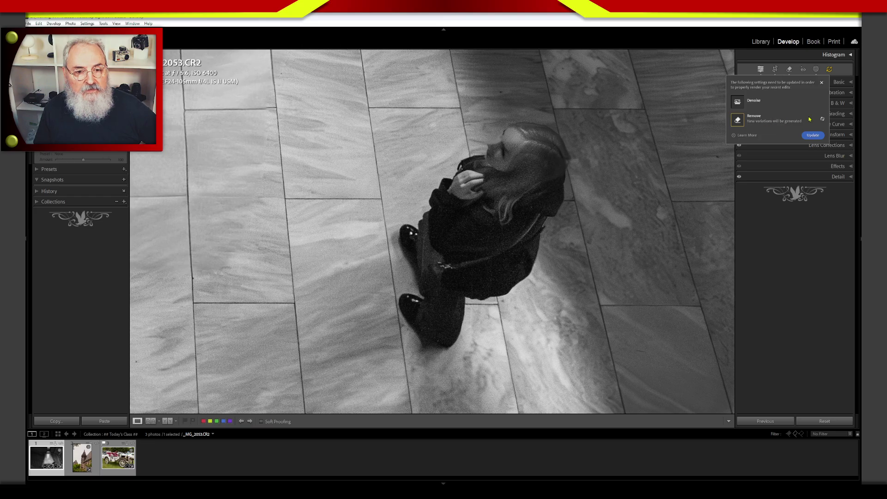
pyautogui.click(822, 120)
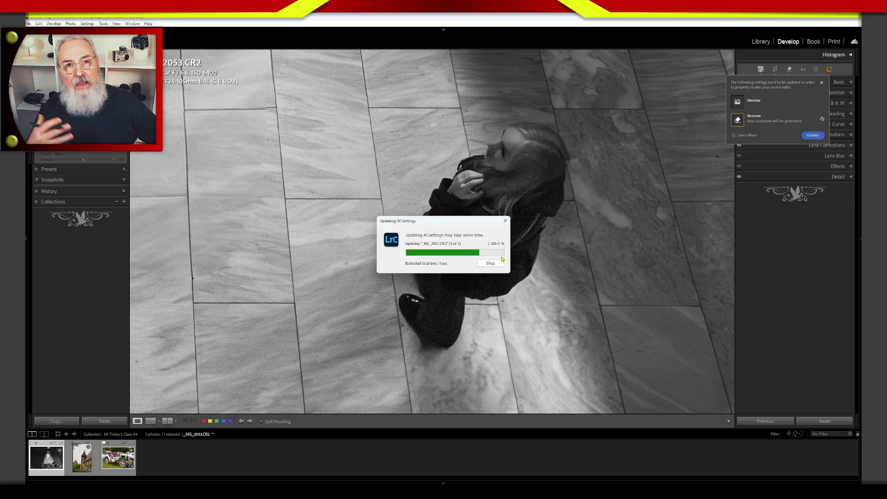
pyautogui.click(502, 259)
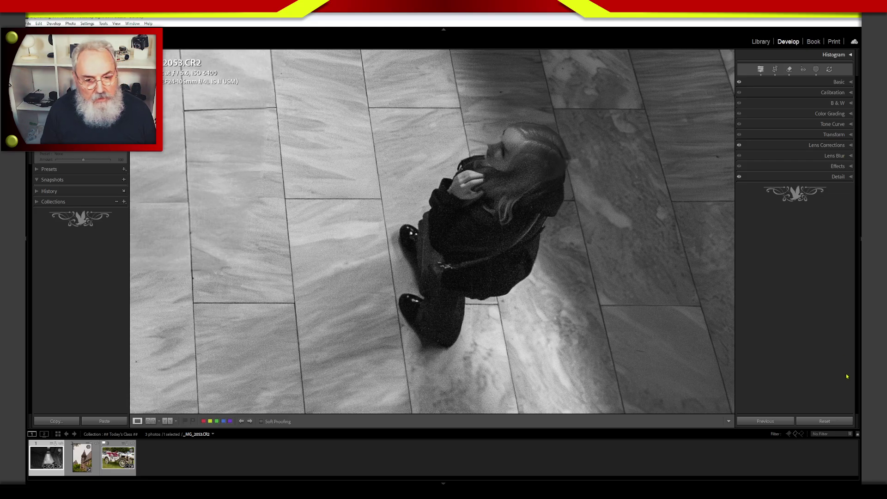
pyautogui.click(816, 422)
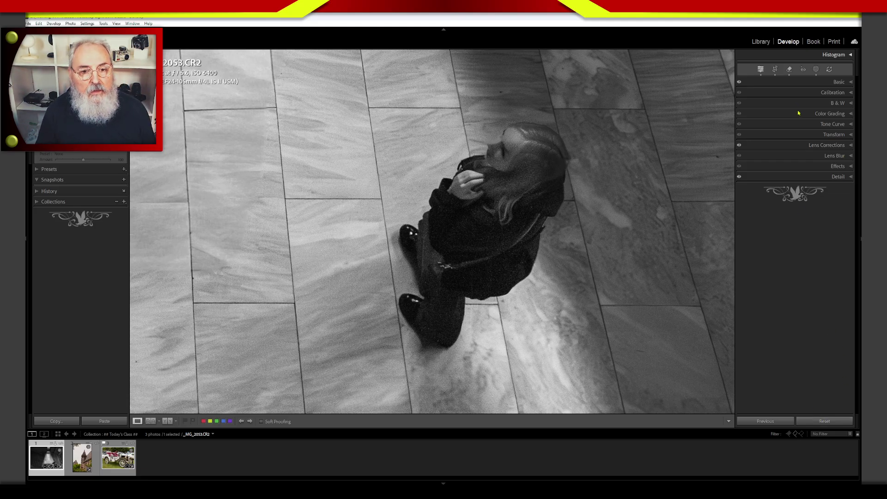
# Turn off Denoise in the Detail settings and inspect the noise from the woman up to the barred doorway
pyautogui.click(793, 177)
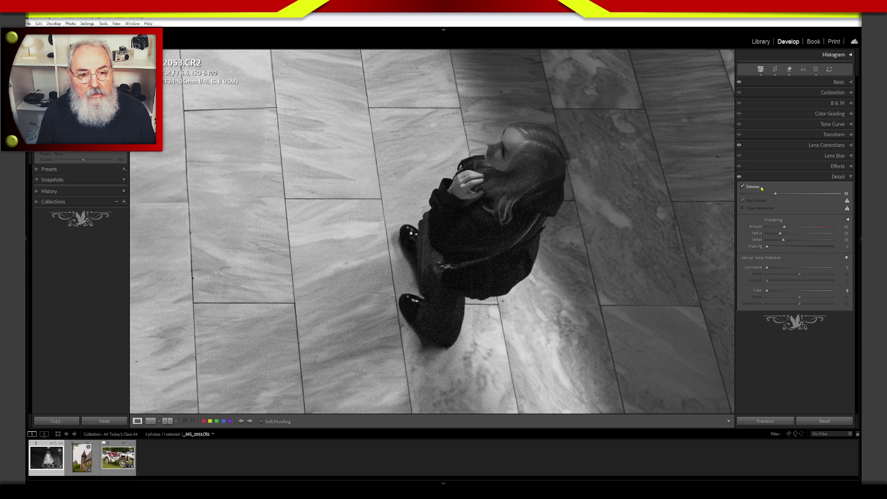
pyautogui.click(743, 187)
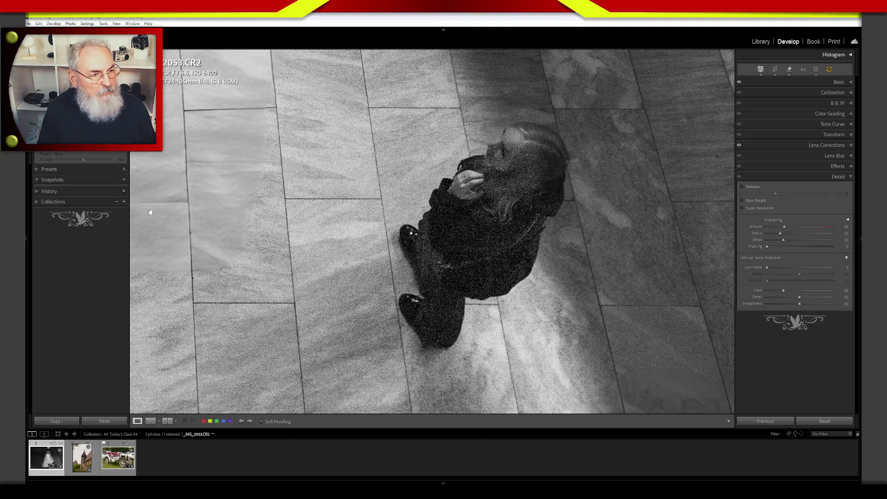
pyautogui.moveTo(578, 124); pyautogui.dragTo(570, 174)
pyautogui.moveTo(483, 123); pyautogui.dragTo(535, 408)
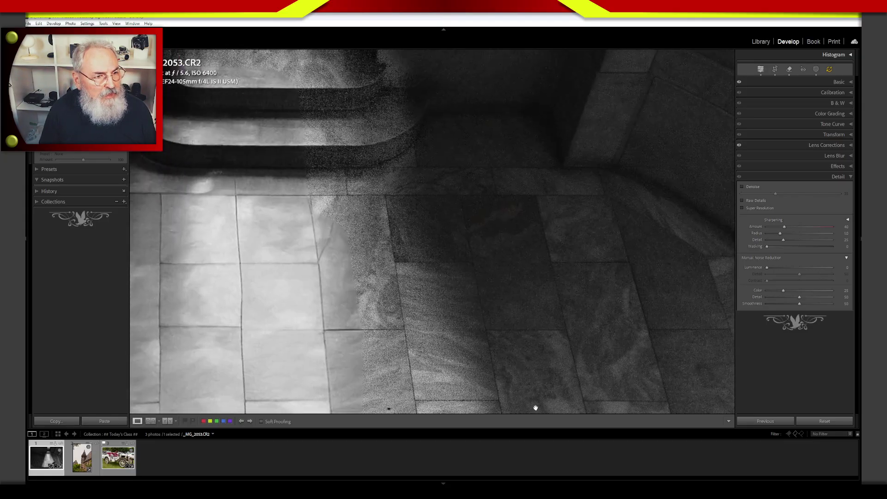
pyautogui.moveTo(449, 200); pyautogui.dragTo(530, 368)
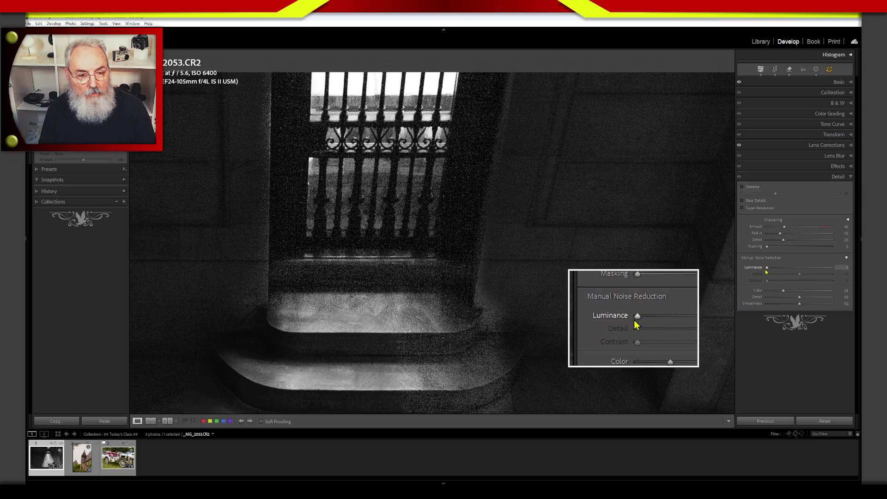
# Raise the manual noise reduction Luminance to 61 and check the steps, floor and woman
pyautogui.moveTo(769, 268); pyautogui.dragTo(792, 266)
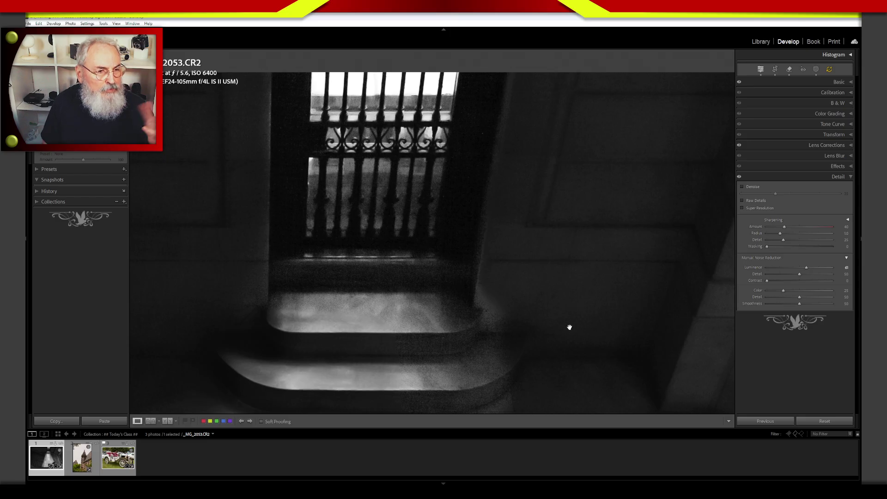
pyautogui.moveTo(511, 257); pyautogui.dragTo(490, 195)
pyautogui.moveTo(554, 273); pyautogui.dragTo(515, 114)
pyautogui.moveTo(570, 287); pyautogui.dragTo(512, 124)
pyautogui.moveTo(554, 273); pyautogui.dragTo(501, 165)
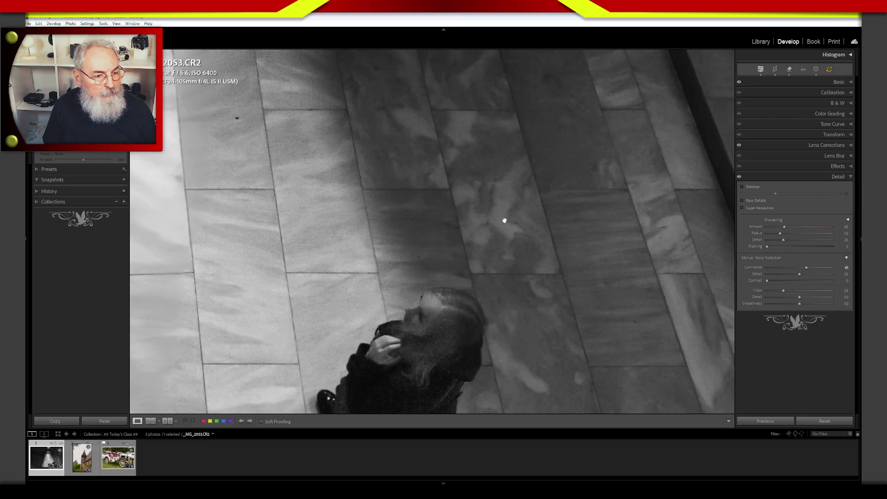
pyautogui.moveTo(504, 218); pyautogui.dragTo(522, 179)
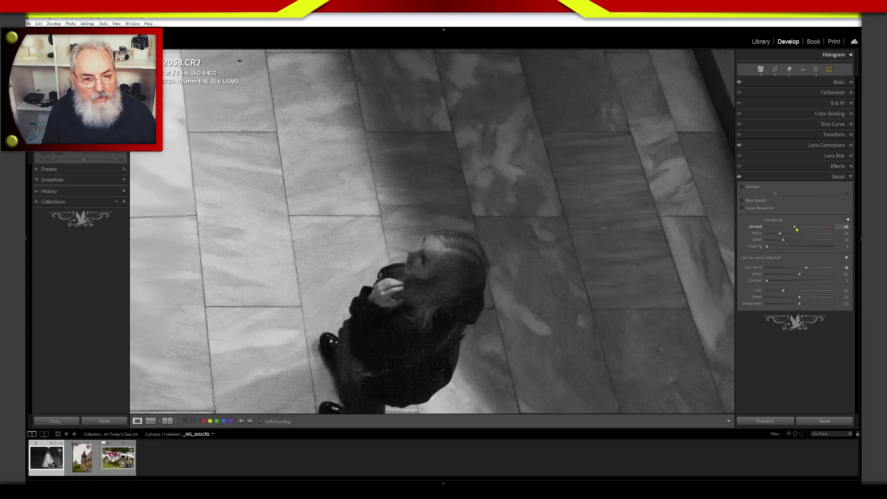
# Try sharpening with Amount 150 and varied Radius, Detail and Masking values, and reset the sharpening
pyautogui.moveTo(796, 229); pyautogui.dragTo(819, 232)
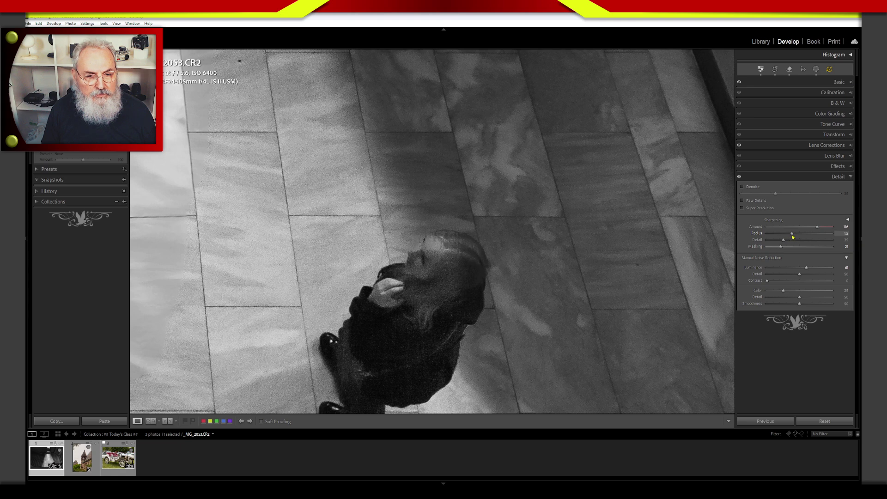
pyautogui.moveTo(793, 237); pyautogui.dragTo(832, 226)
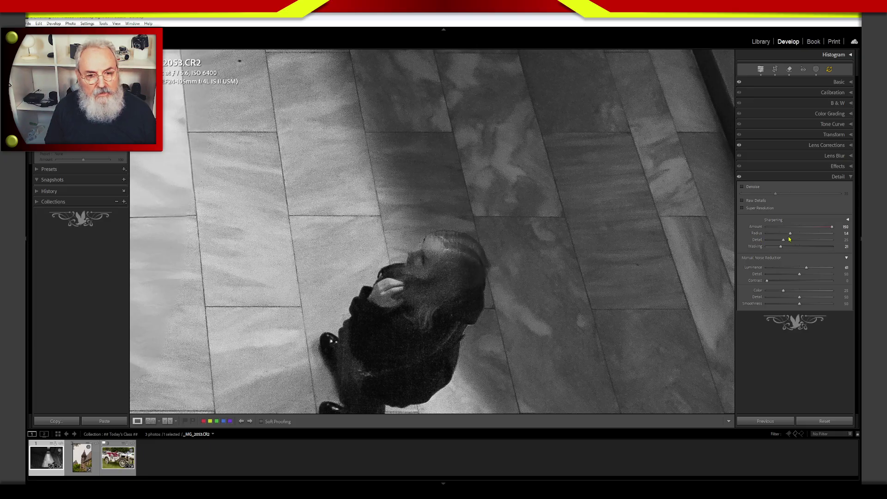
pyautogui.moveTo(794, 243)
pyautogui.mouseDown()
pyautogui.moveTo(767, 241)
pyautogui.moveTo(786, 234)
pyautogui.mouseUp()
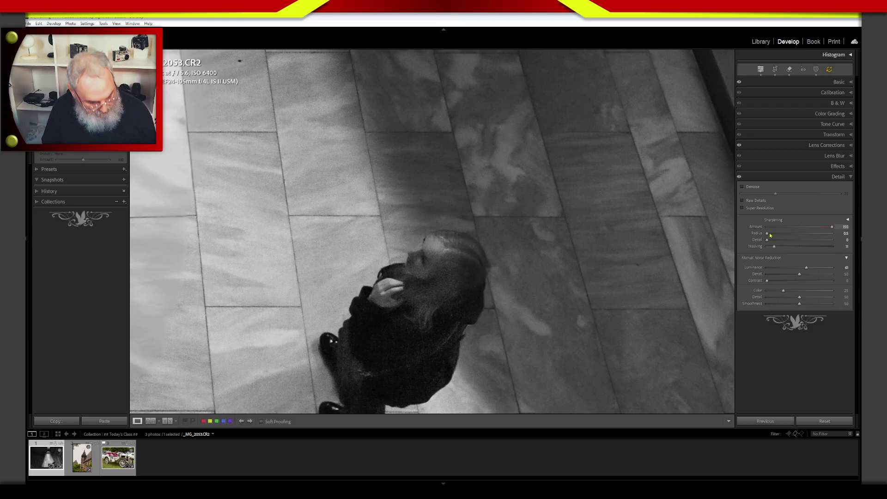
pyautogui.press('alt')
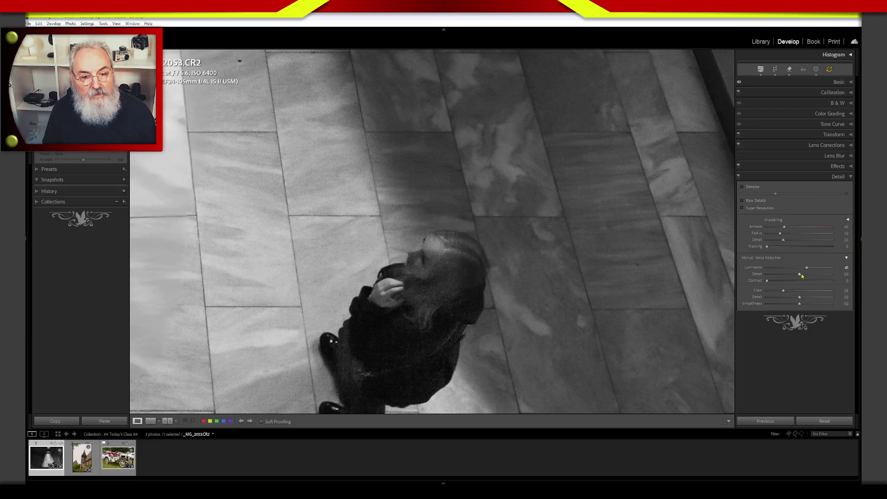
# Try manual noise reduction at Luminance 100, ease it back to 72 with less Detail, and view the whole photo
pyautogui.moveTo(766, 280); pyautogui.dragTo(834, 268)
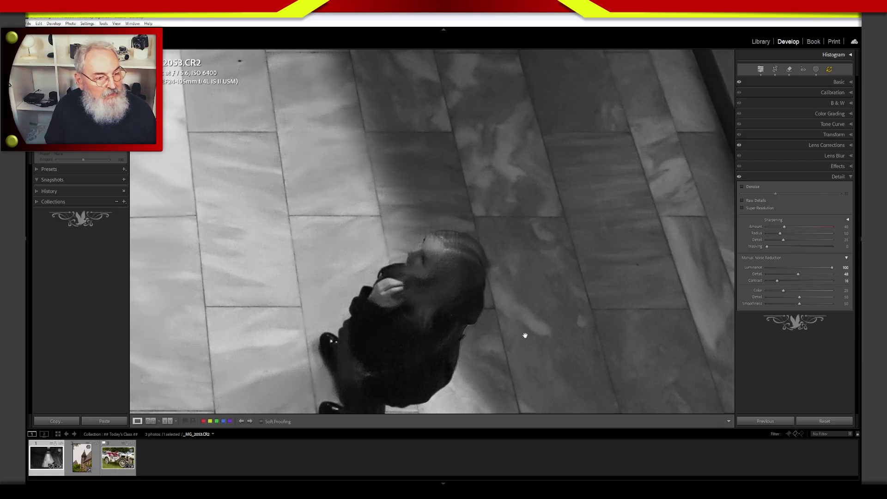
pyautogui.moveTo(513, 368); pyautogui.dragTo(549, 231)
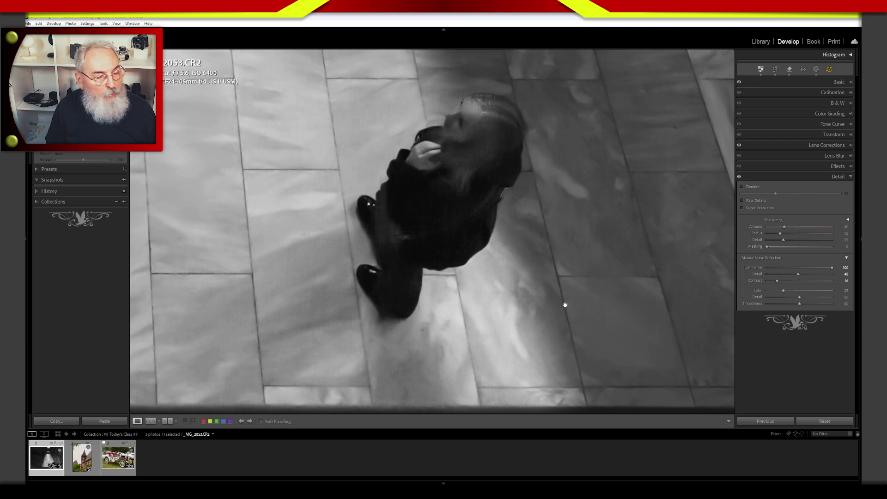
pyautogui.moveTo(564, 303); pyautogui.dragTo(656, 309)
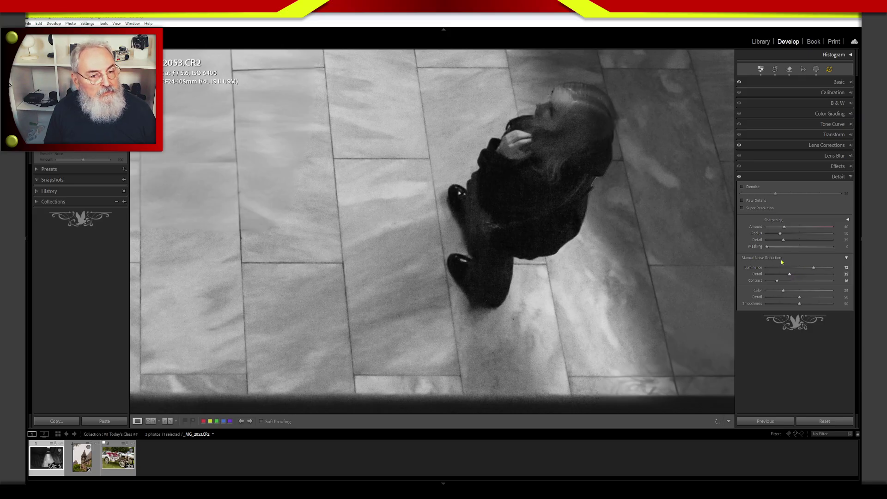
pyautogui.moveTo(505, 280); pyautogui.dragTo(473, 313)
pyautogui.click(535, 338)
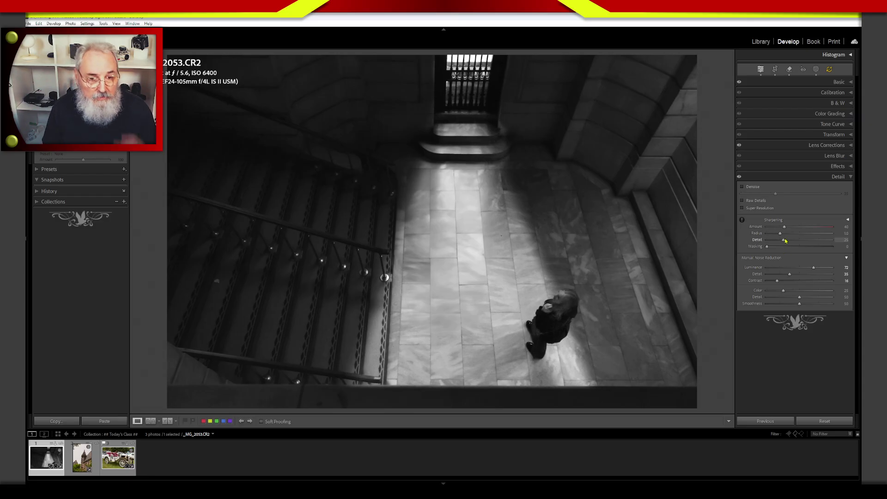
# Reset the manual noise reduction and apply the "NOISE - Denoise Mask" preset to the photo
pyautogui.press('alt')
pyautogui.keyDown('alt'); pyautogui.click(766, 259); pyautogui.keyUp('alt')
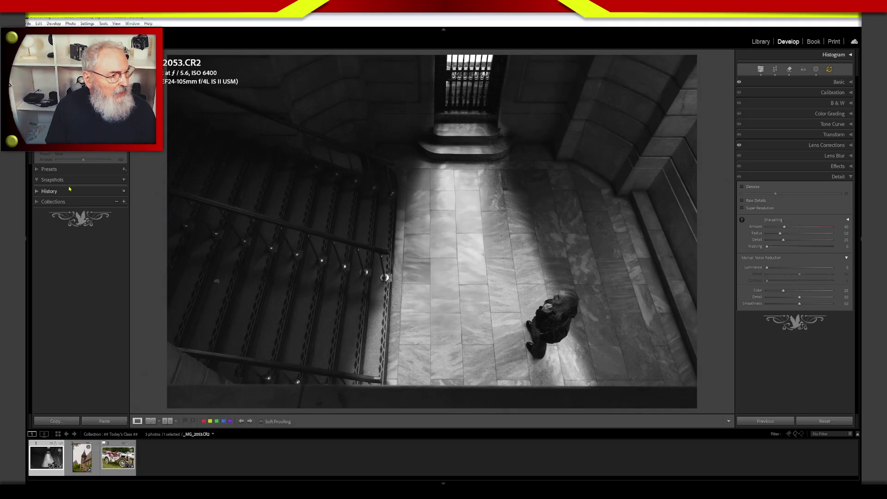
pyautogui.click(49, 170)
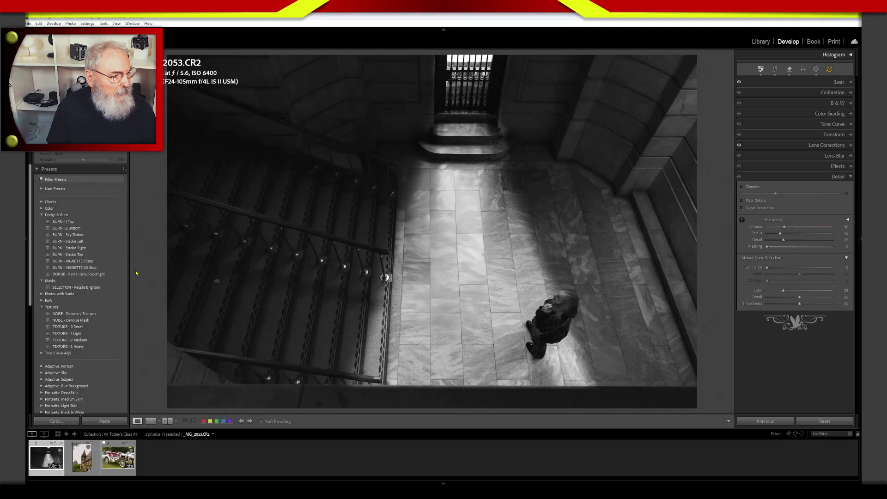
pyautogui.click(77, 321)
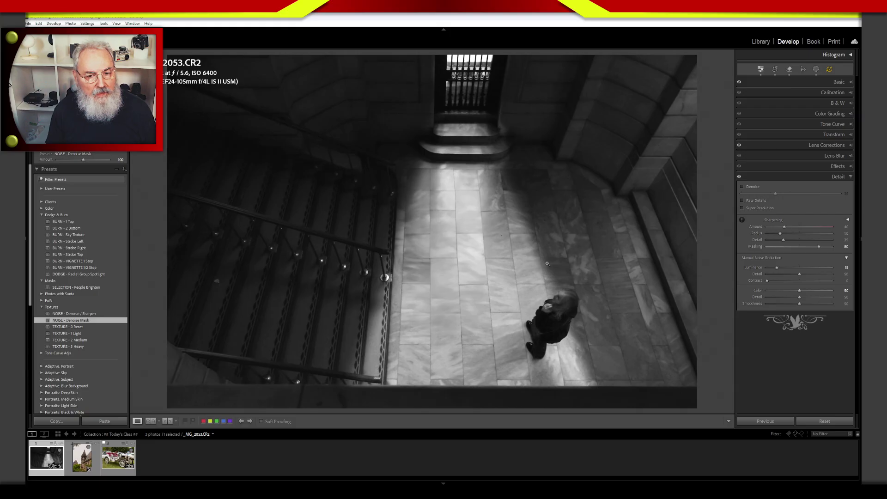
# Inspect the Denoise mask's gradient and its Detail settings, and examine the woman and floor up close
pyautogui.click(816, 69)
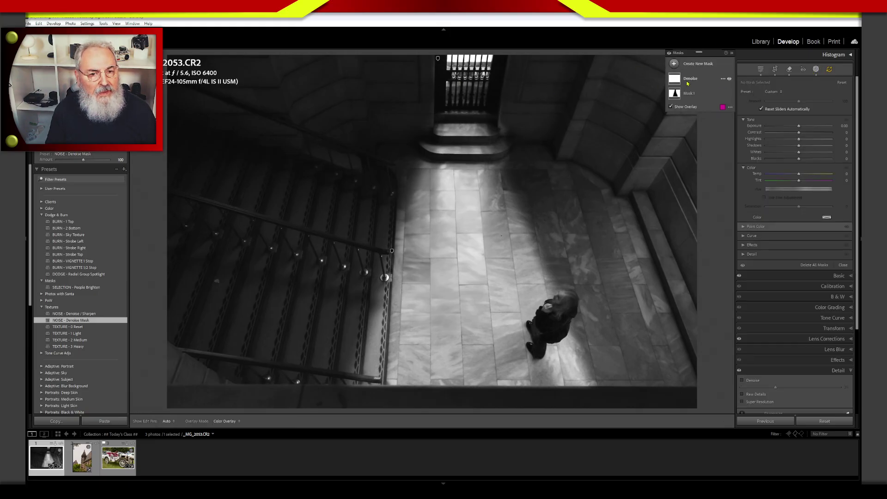
pyautogui.click(688, 81)
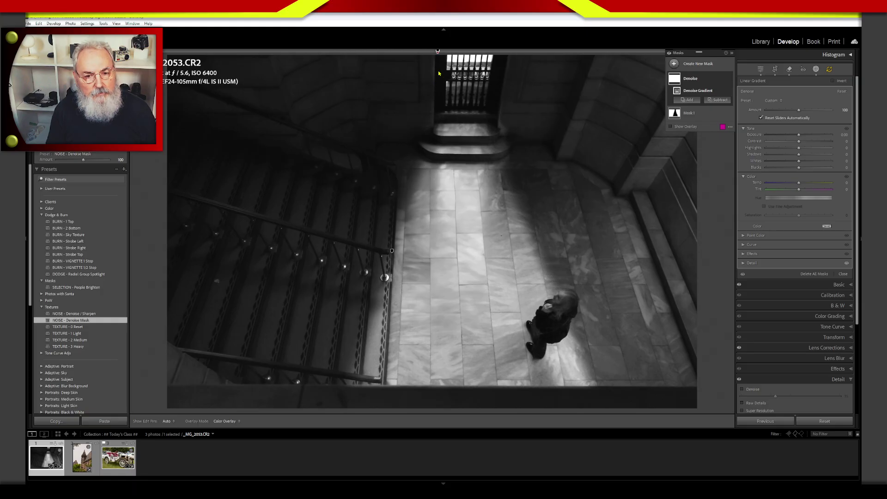
pyautogui.click(752, 262)
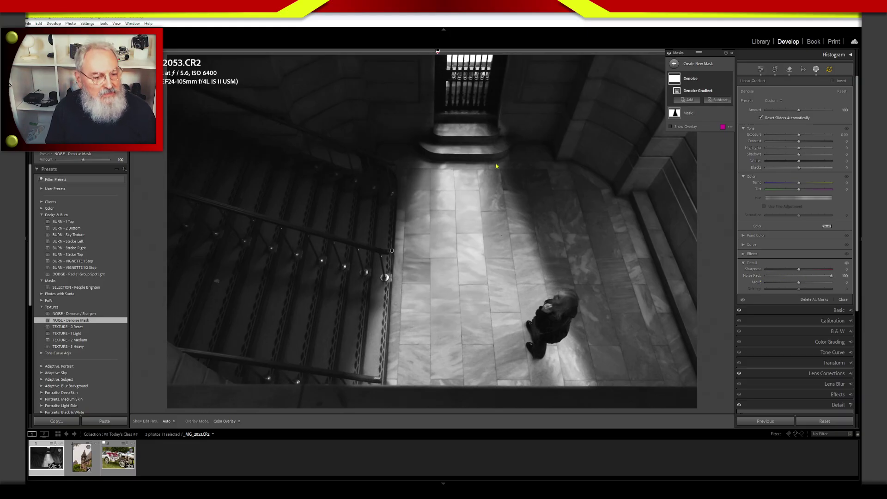
pyautogui.click(551, 295)
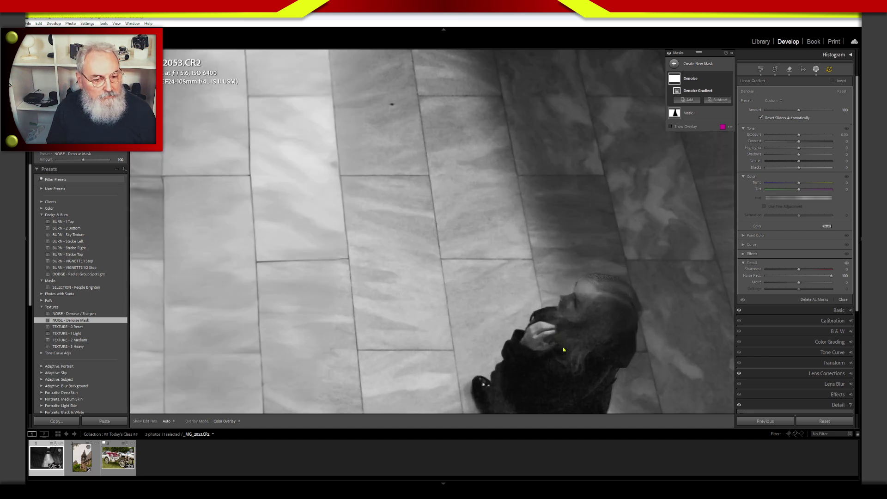
pyautogui.moveTo(563, 360); pyautogui.dragTo(529, 211)
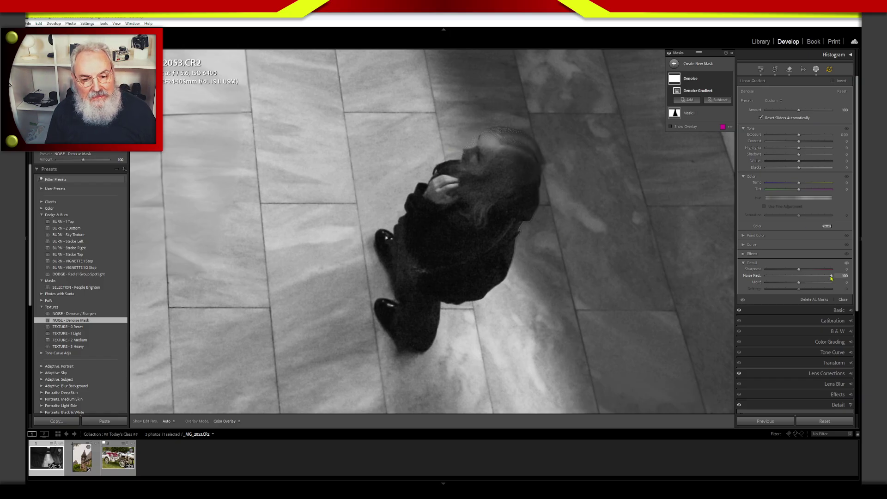
# Try weaker noise reduction values on the Denoise mask and bring it back to 100
pyautogui.moveTo(830, 276); pyautogui.dragTo(821, 279)
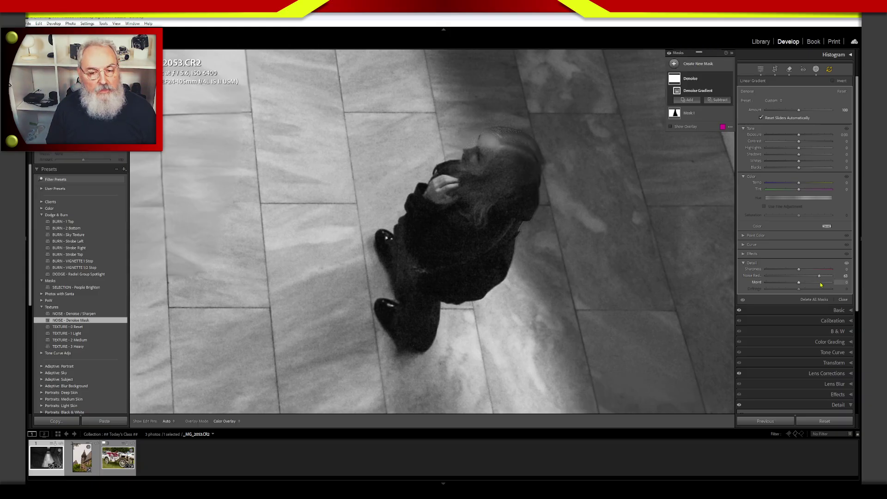
pyautogui.moveTo(819, 277); pyautogui.dragTo(811, 280)
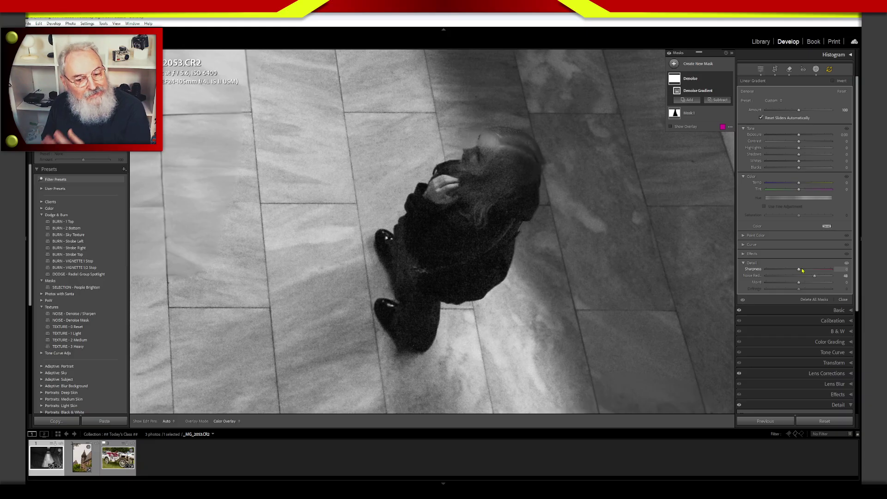
pyautogui.moveTo(817, 277); pyautogui.dragTo(830, 279)
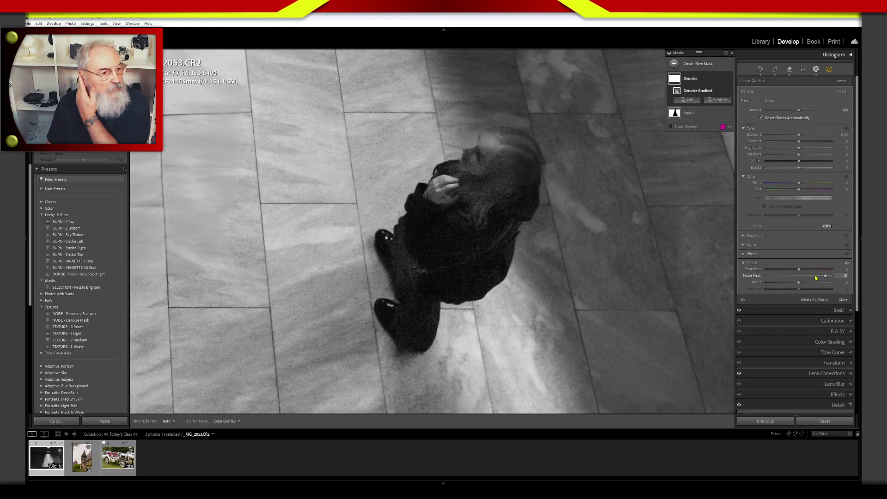
pyautogui.moveTo(825, 276); pyautogui.dragTo(840, 279)
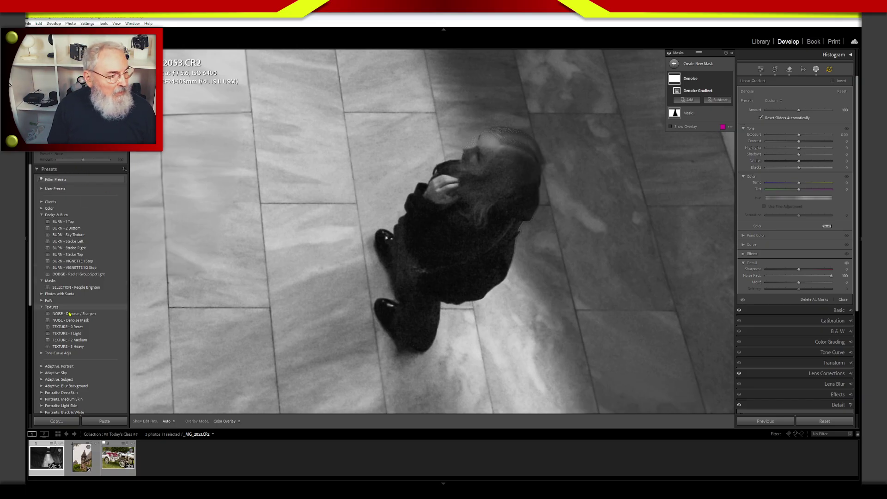
# Reapply the "NOISE - Denoise Mask" preset with its amount set to 50, and finish masking at full-photo view
pyautogui.click(85, 322)
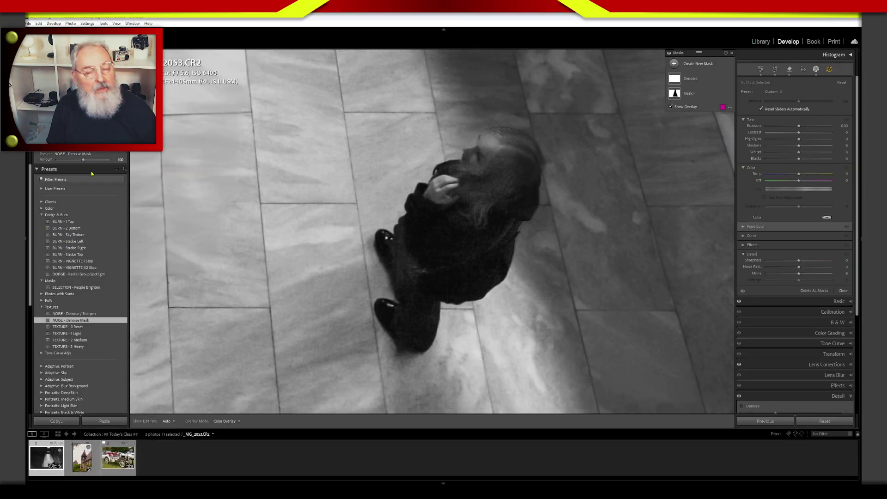
pyautogui.moveTo(85, 163); pyautogui.dragTo(70, 162)
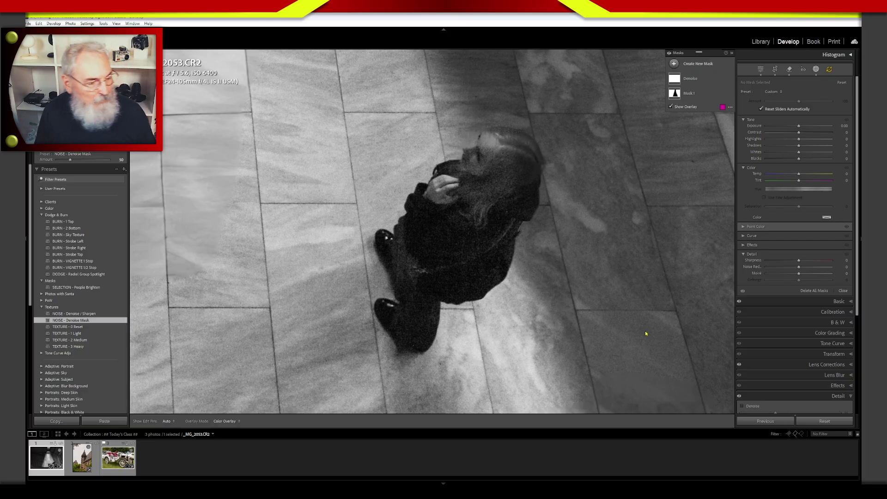
pyautogui.click(537, 335)
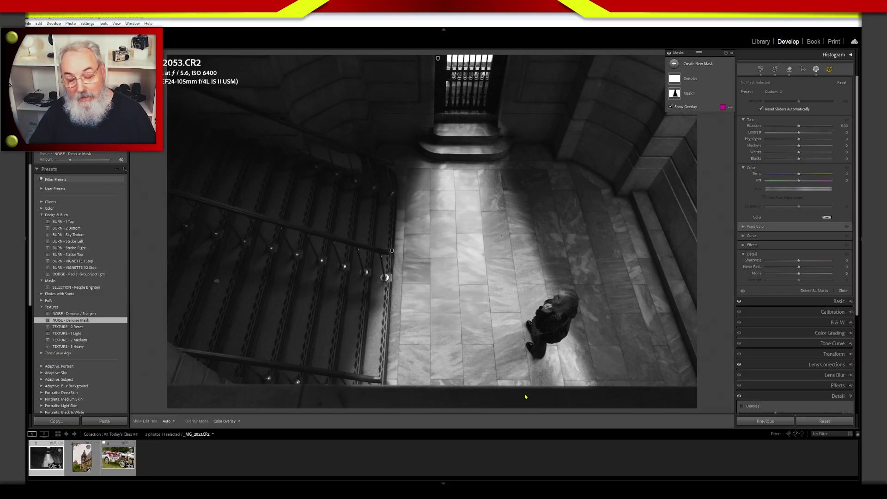
pyautogui.click(816, 69)
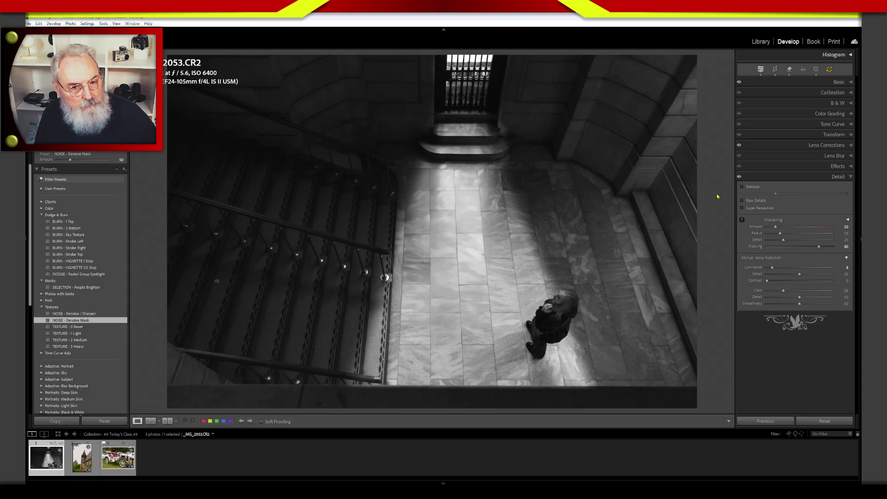
# Try updating the outdated Remove edit on the staircase photo and undo the update
pyautogui.click(830, 69)
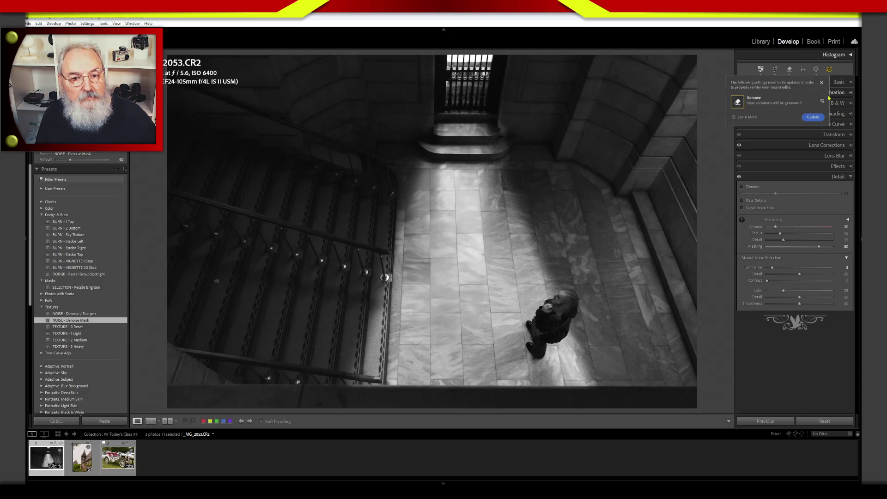
pyautogui.click(813, 117)
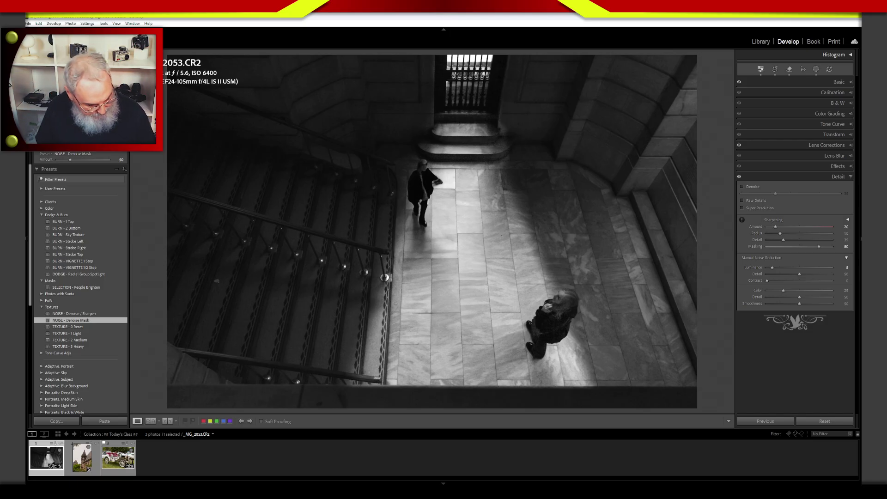
pyautogui.hotkey('ctrl', 'z')
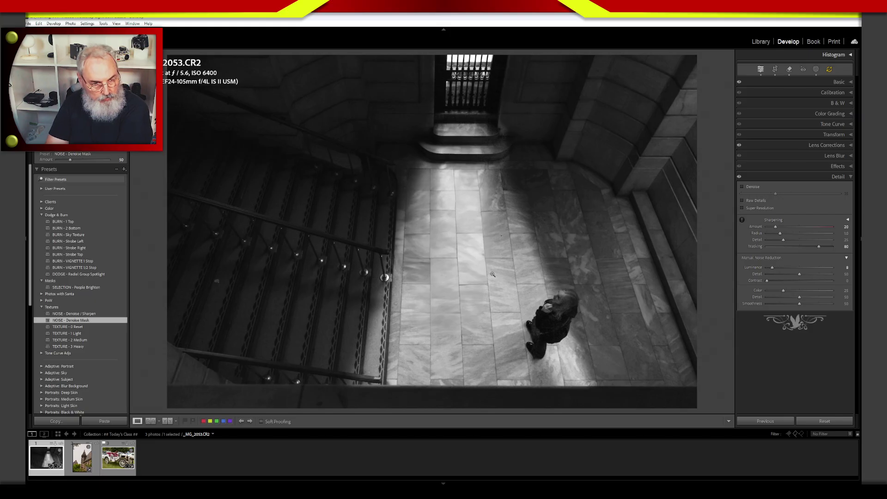
# Collapse the Detail settings and update the staircase photo's outdated Remove edit to generate new variations
pyautogui.click(839, 84)
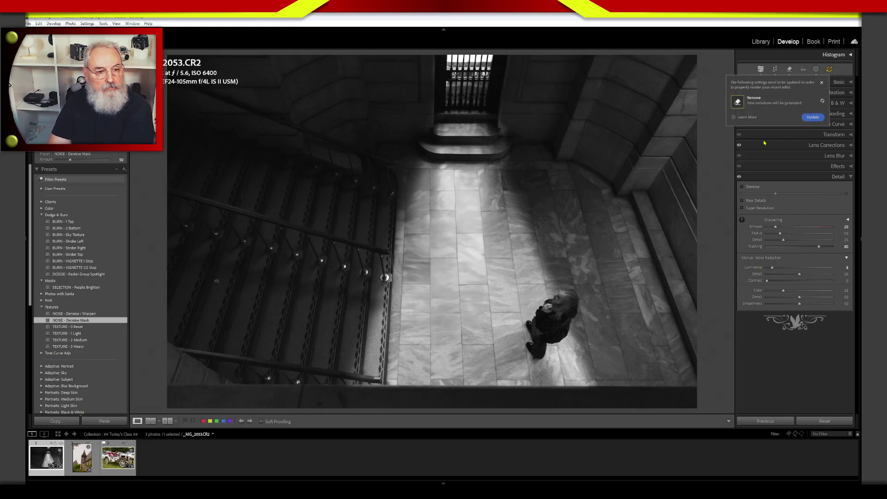
pyautogui.click(829, 71)
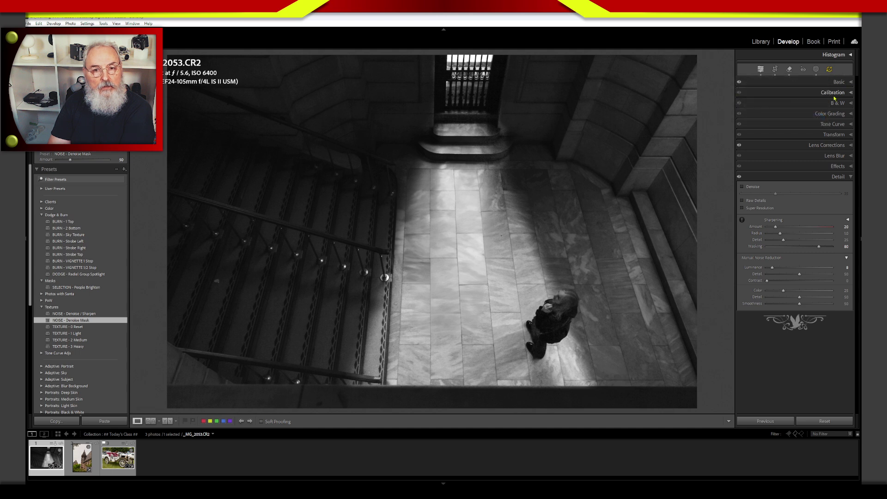
pyautogui.click(797, 178)
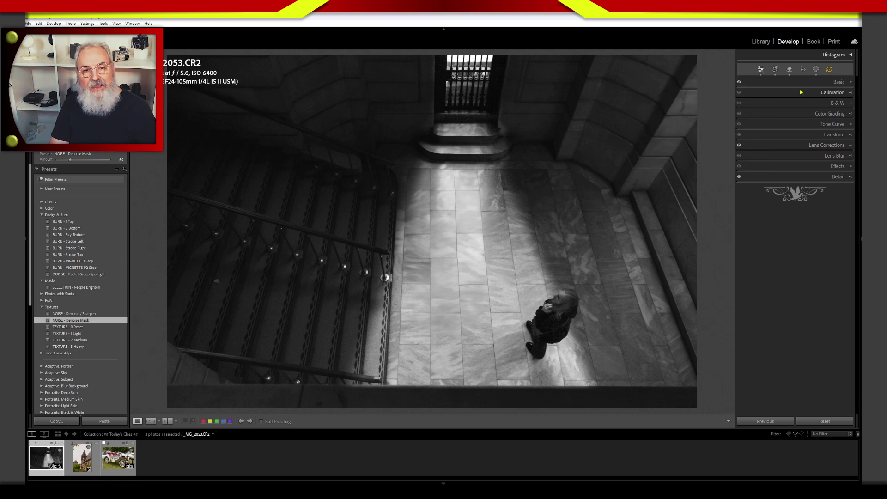
pyautogui.click(829, 70)
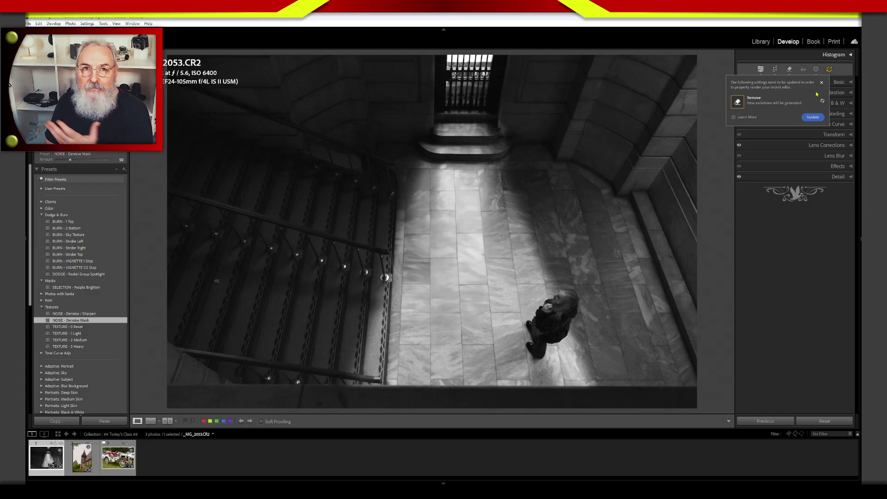
pyautogui.click(814, 118)
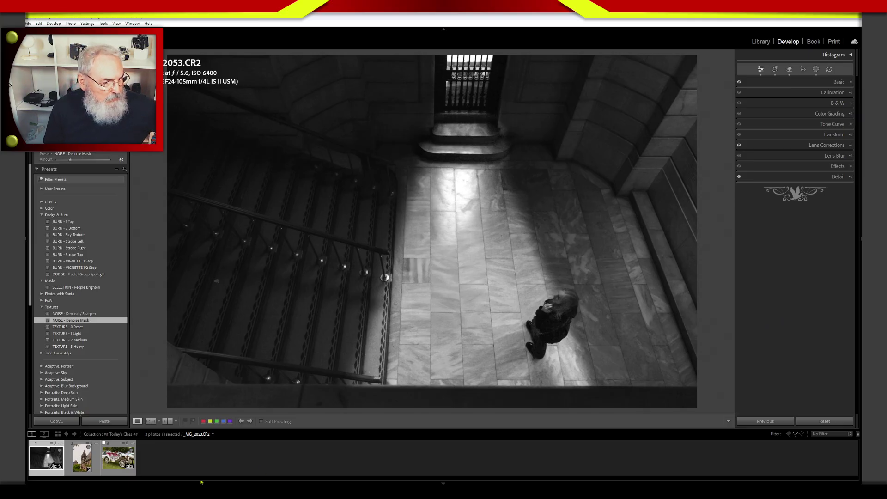
# Switch to the vintage car photo and check which AI tools have been used on it
pyautogui.click(117, 459)
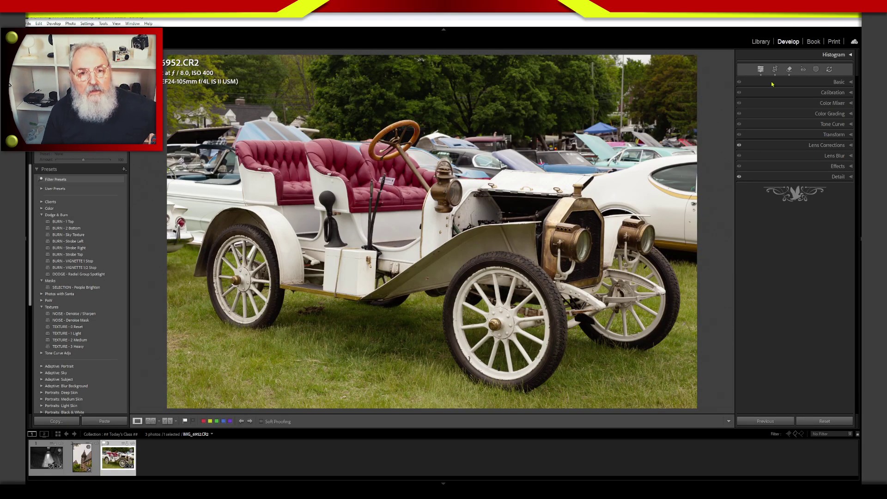
pyautogui.click(829, 70)
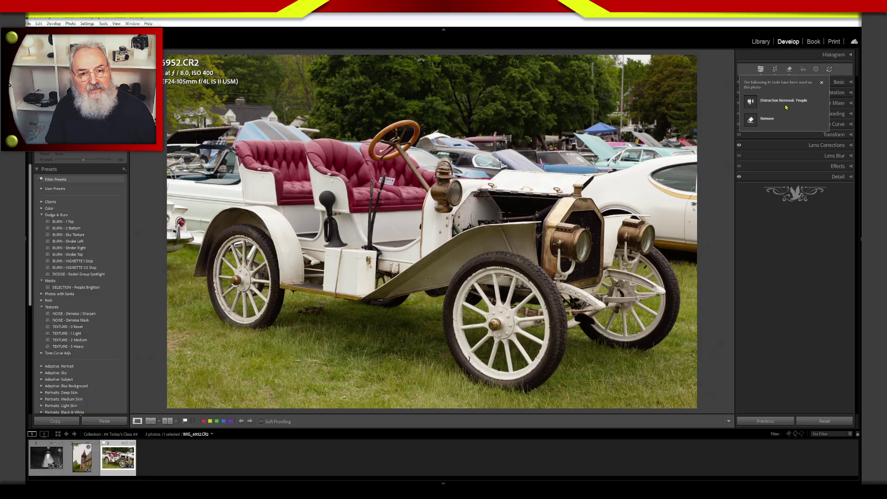
pyautogui.click(829, 70)
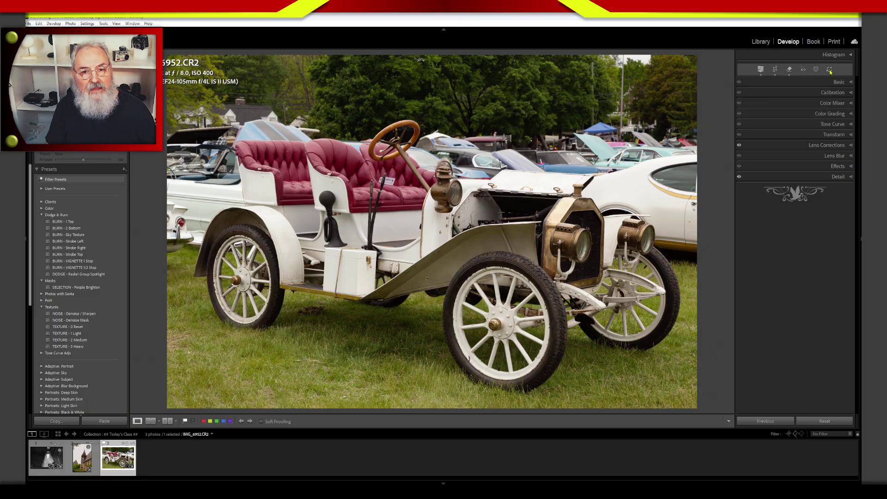
pyautogui.click(829, 70)
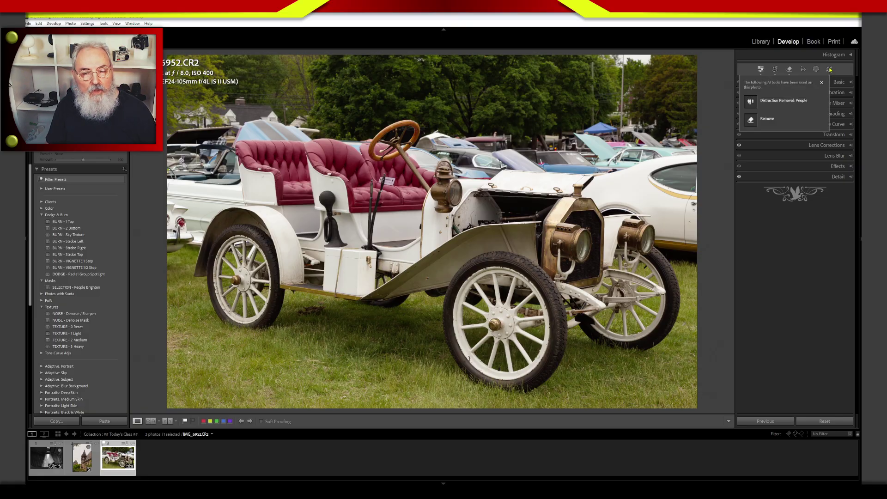
pyautogui.click(830, 70)
pyautogui.click(829, 70)
pyautogui.click(791, 310)
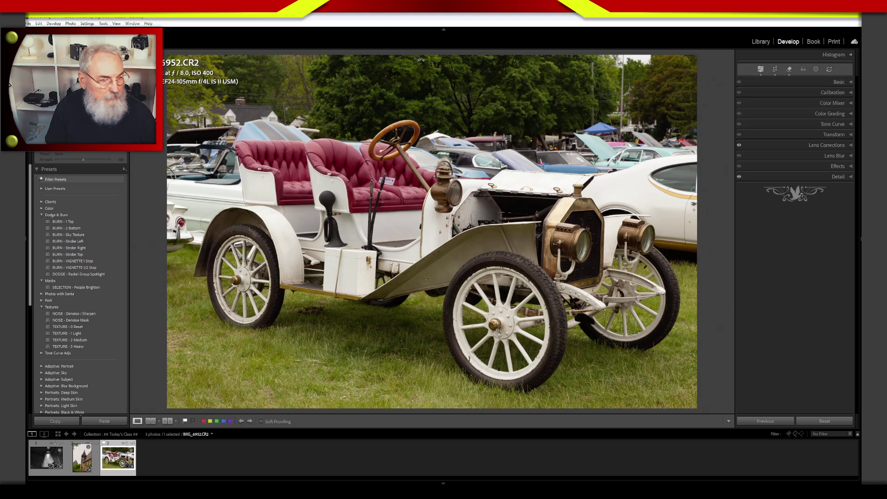
# Try a tight crop around the tower in the church photo, rotated about -4.35 degrees
pyautogui.click(82, 457)
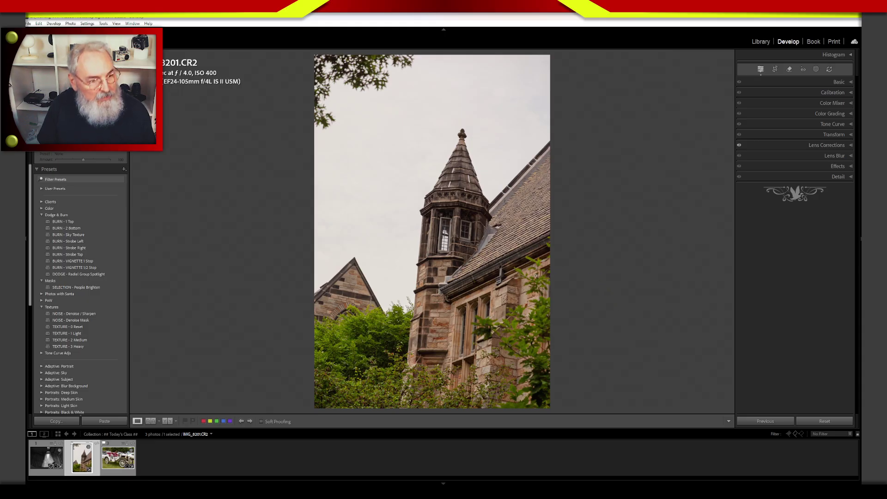
pyautogui.click(775, 69)
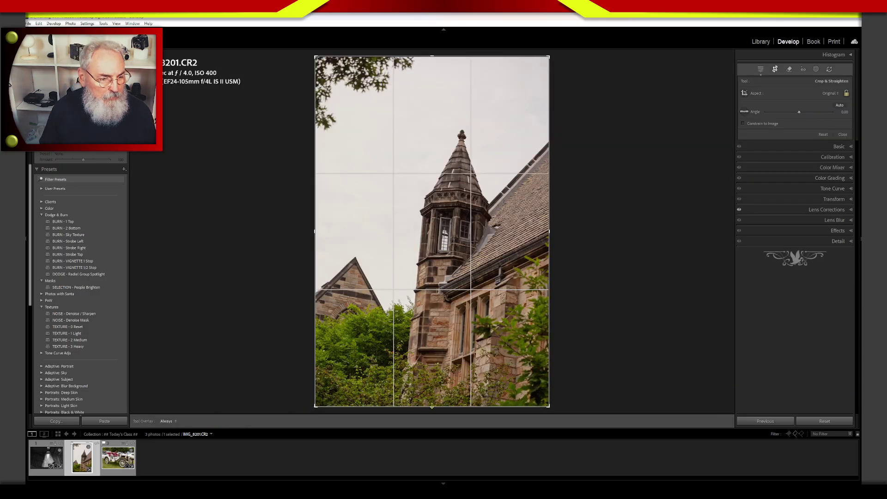
pyautogui.moveTo(431, 406); pyautogui.dragTo(431, 307)
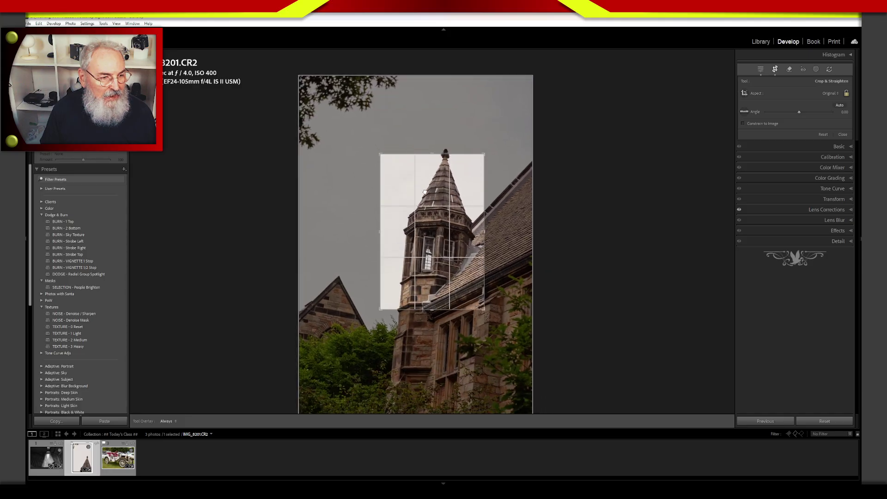
pyautogui.moveTo(516, 209); pyautogui.dragTo(514, 202)
pyautogui.moveTo(431, 308); pyautogui.dragTo(431, 315)
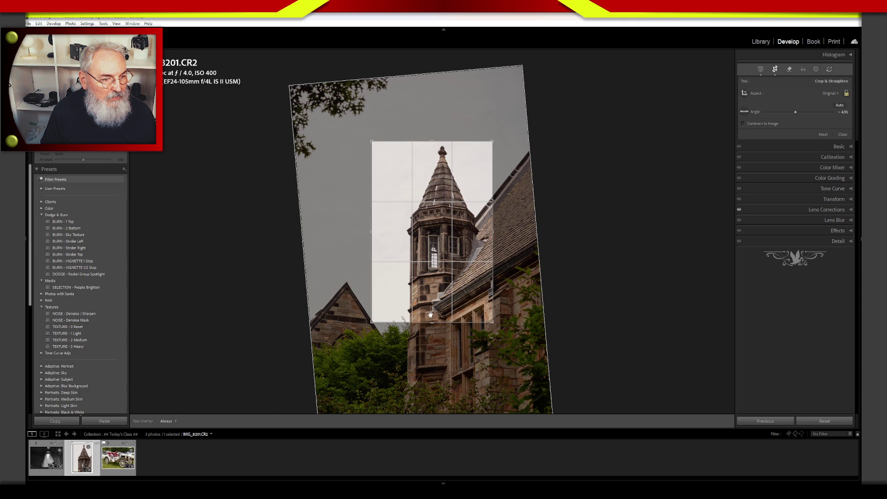
pyautogui.press('Return')
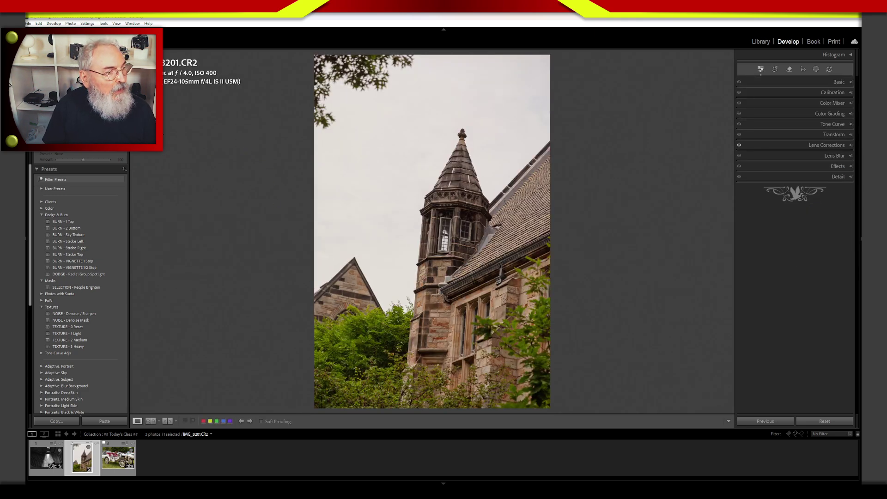
# Switch the church photo's info overlay to capture date and pixel dimensions, and circle and underline the dimensions
pyautogui.press('i')
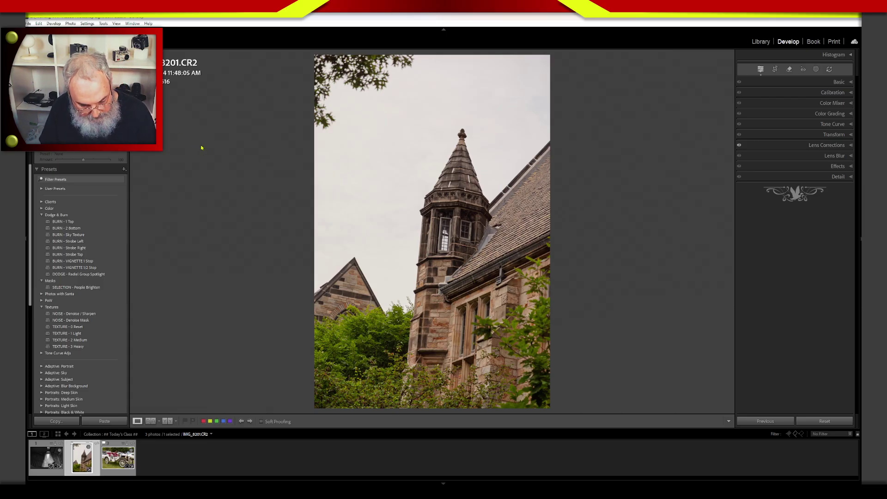
pyautogui.moveTo(206, 49)
pyautogui.mouseDown()
pyautogui.moveTo(159, 45)
pyautogui.moveTo(205, 50)
pyautogui.moveTo(184, 110)
pyautogui.moveTo(194, 118)
pyautogui.moveTo(226, 79)
pyautogui.moveTo(199, 46)
pyautogui.mouseUp()
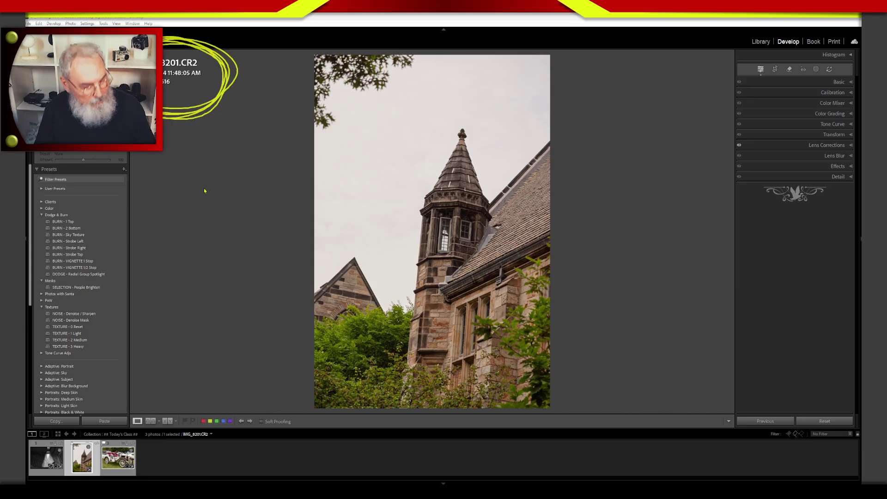
pyautogui.press('Escape')
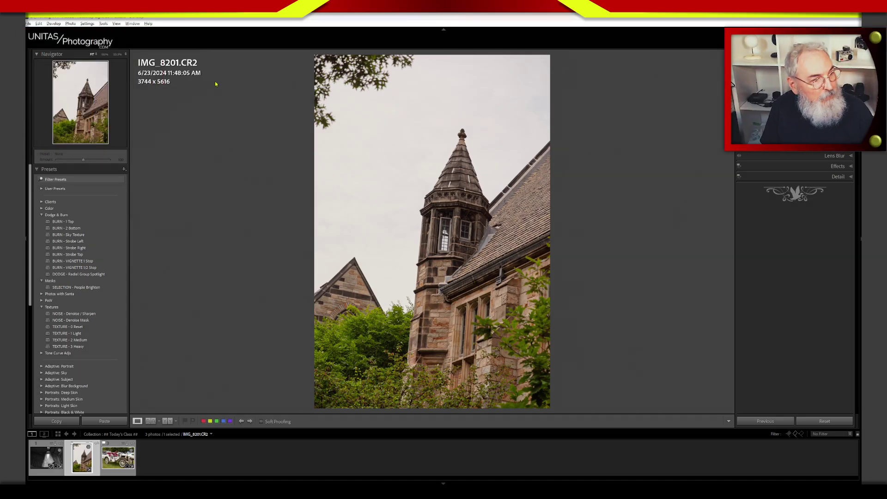
pyautogui.moveTo(212, 50)
pyautogui.mouseDown()
pyautogui.moveTo(140, 103)
pyautogui.moveTo(207, 44)
pyautogui.moveTo(157, 112)
pyautogui.moveTo(186, 41)
pyautogui.moveTo(185, 106)
pyautogui.moveTo(157, 47)
pyautogui.moveTo(212, 108)
pyautogui.moveTo(122, 69)
pyautogui.moveTo(170, 85)
pyautogui.moveTo(134, 93)
pyautogui.moveTo(173, 88)
pyautogui.mouseUp()
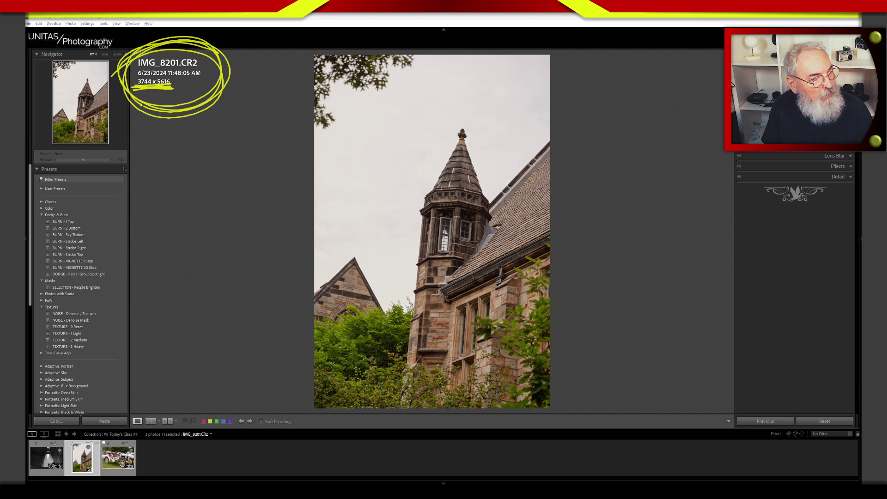
# Clear the annotation and crop the church photo tightly around the tower to 2087 x 3130 pixels, rotated counterclockwise to straighten it
pyautogui.press('Escape')
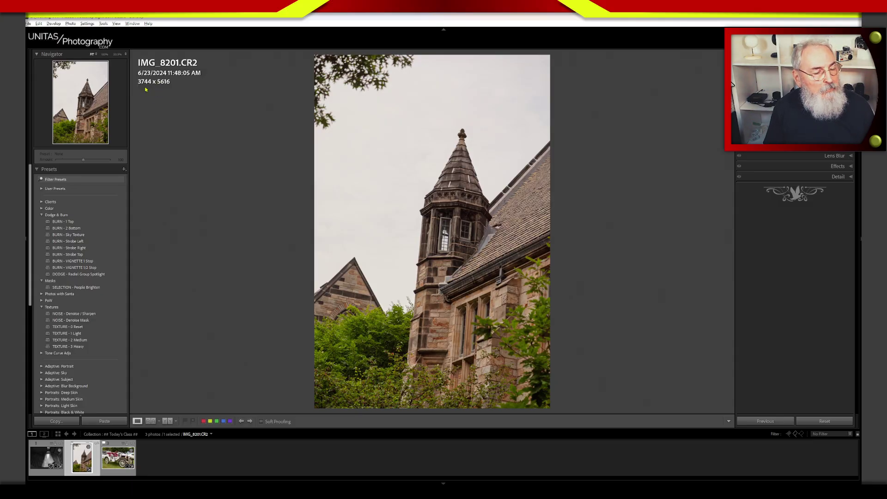
pyautogui.press('r')
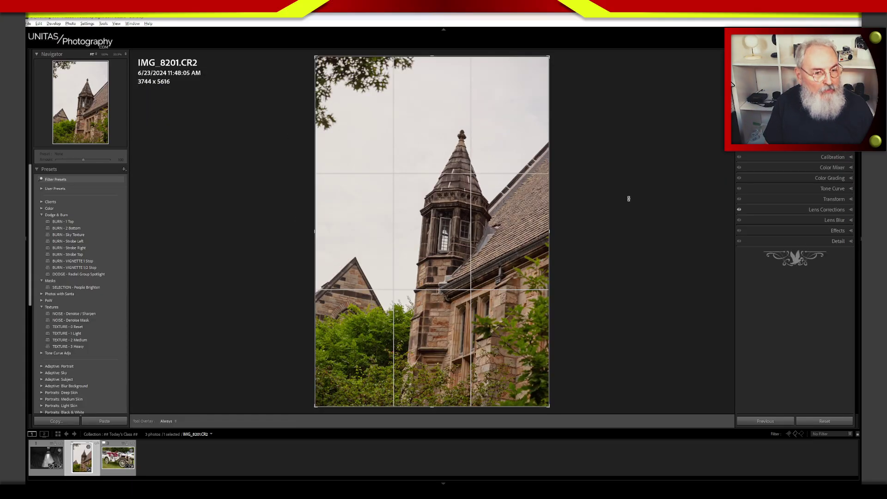
pyautogui.moveTo(628, 197); pyautogui.dragTo(612, 179)
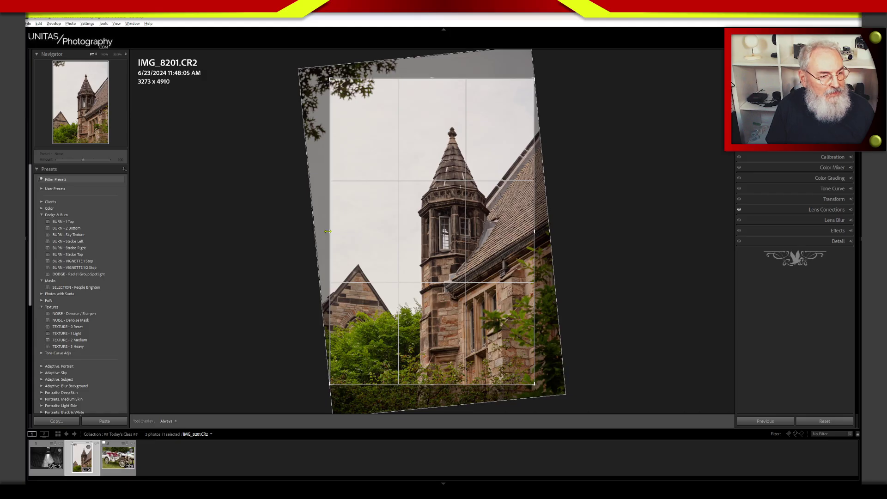
pyautogui.moveTo(328, 231); pyautogui.dragTo(355, 233)
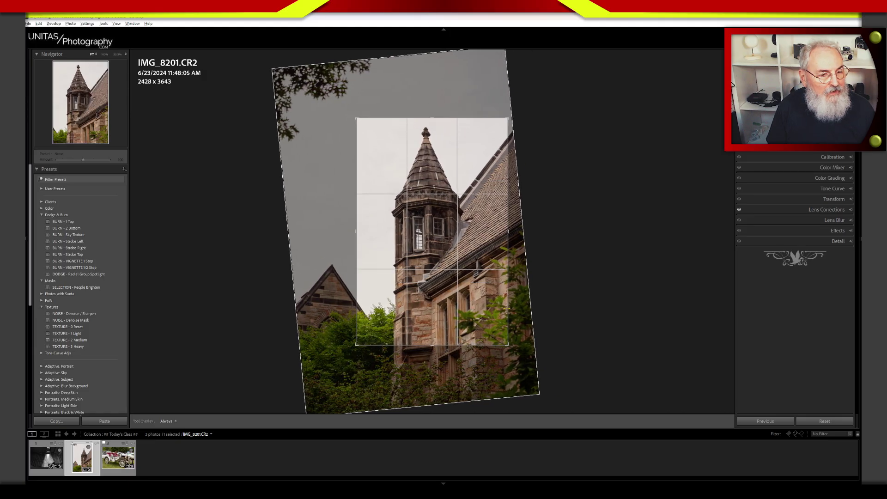
pyautogui.moveTo(510, 347); pyautogui.dragTo(495, 335)
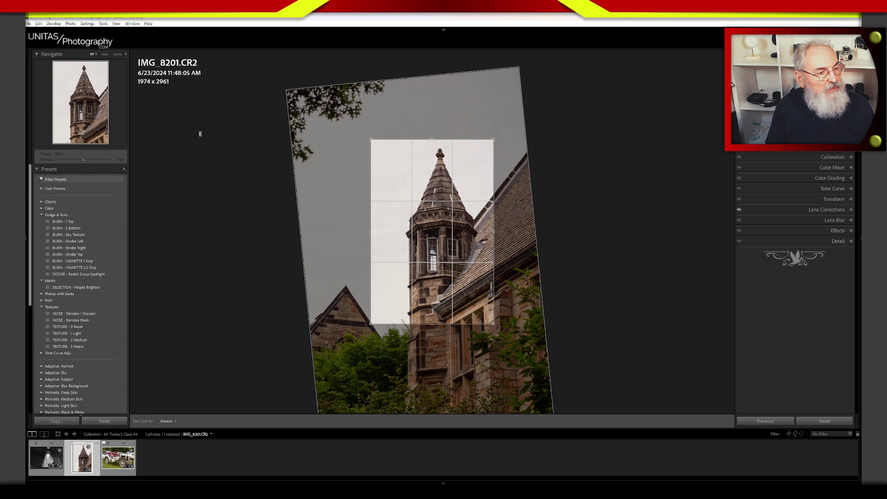
pyautogui.moveTo(432, 325); pyautogui.dragTo(432, 329)
pyautogui.moveTo(448, 293); pyautogui.dragTo(447, 290)
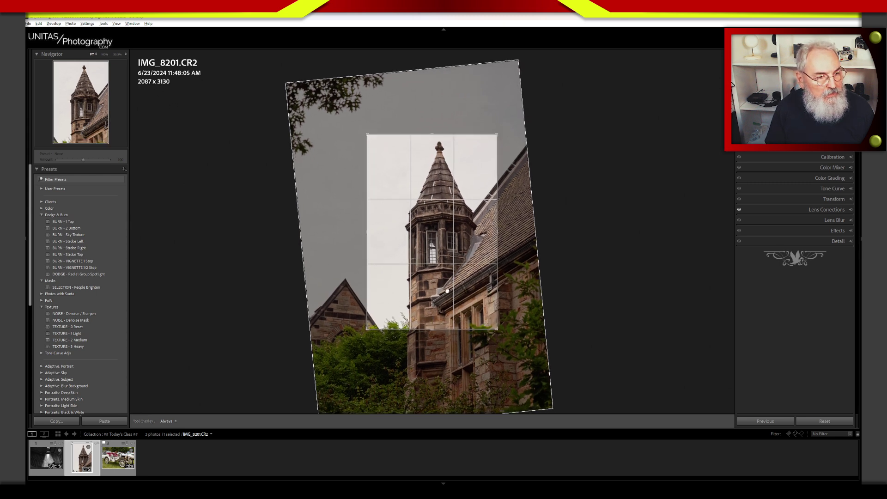
pyautogui.moveTo(512, 266); pyautogui.dragTo(513, 249)
pyautogui.moveTo(459, 283); pyautogui.dragTo(463, 279)
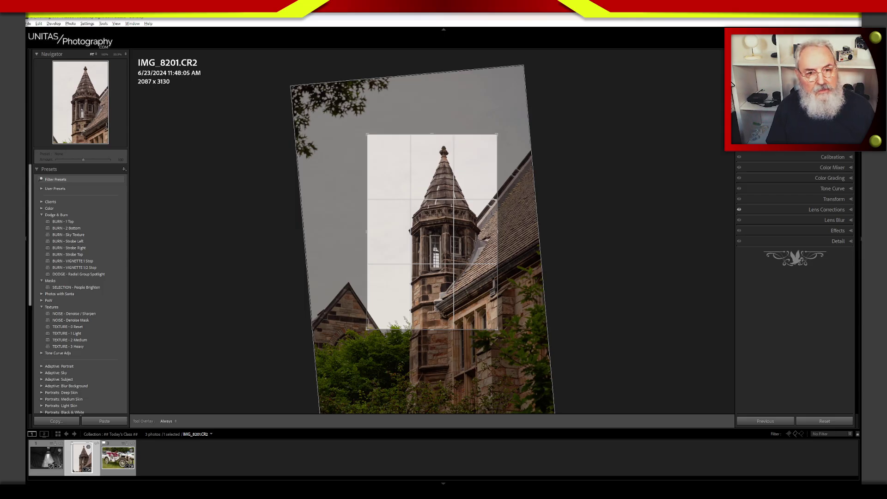
pyautogui.press('Return')
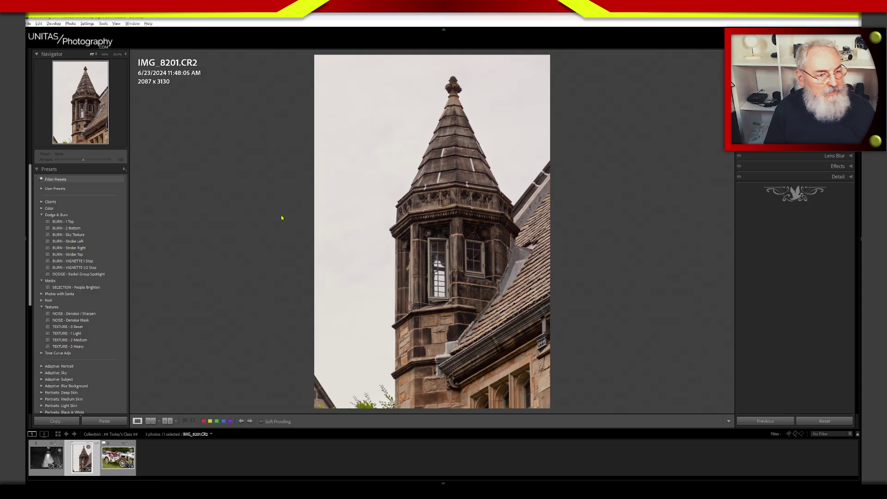
# Expand the Detail settings and apply Super Resolution to the cropped church photo
pyautogui.click(806, 177)
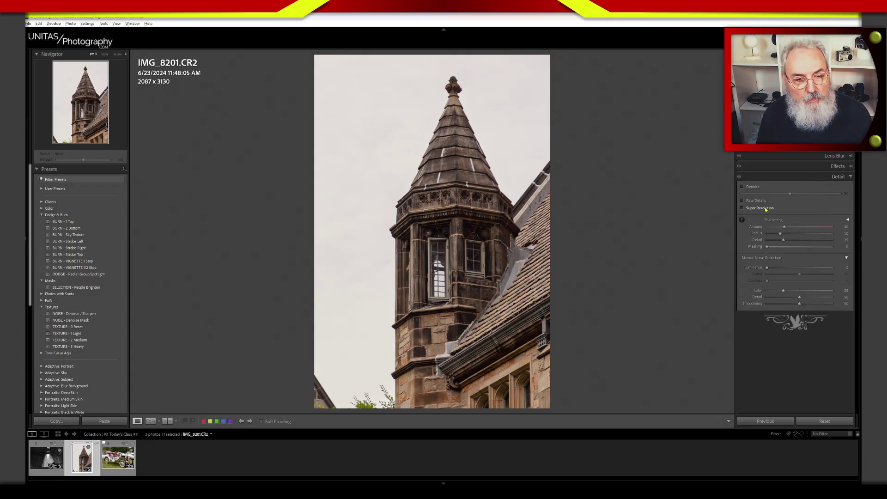
pyautogui.click(742, 208)
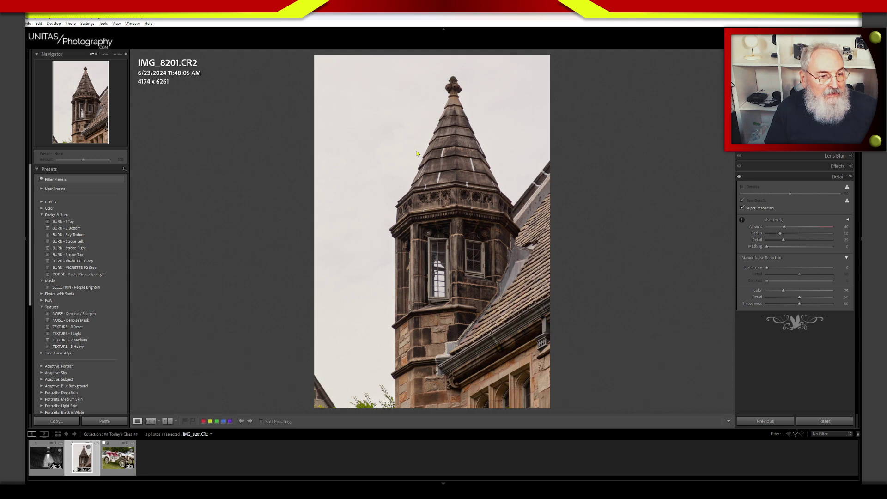
# Examine the enlarged tower's windows, stonework and roof tiles at 100% to judge the Super Resolution detail
pyautogui.click(451, 231)
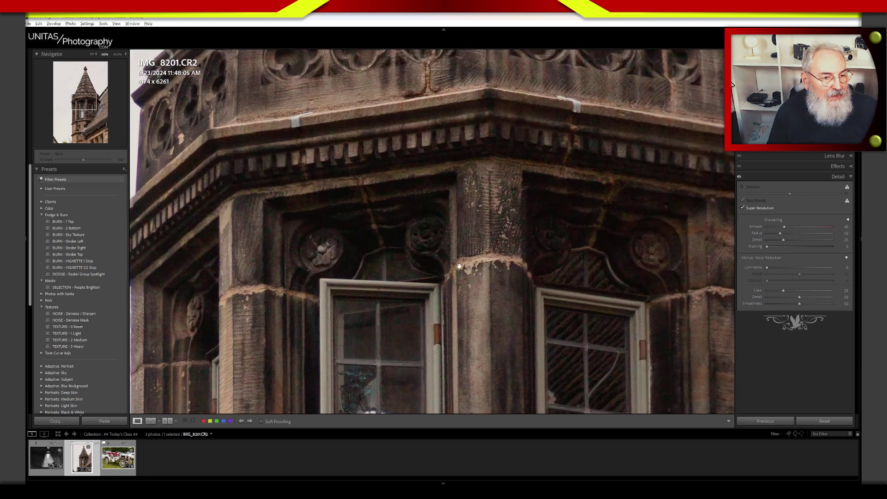
pyautogui.moveTo(474, 328); pyautogui.dragTo(555, 178)
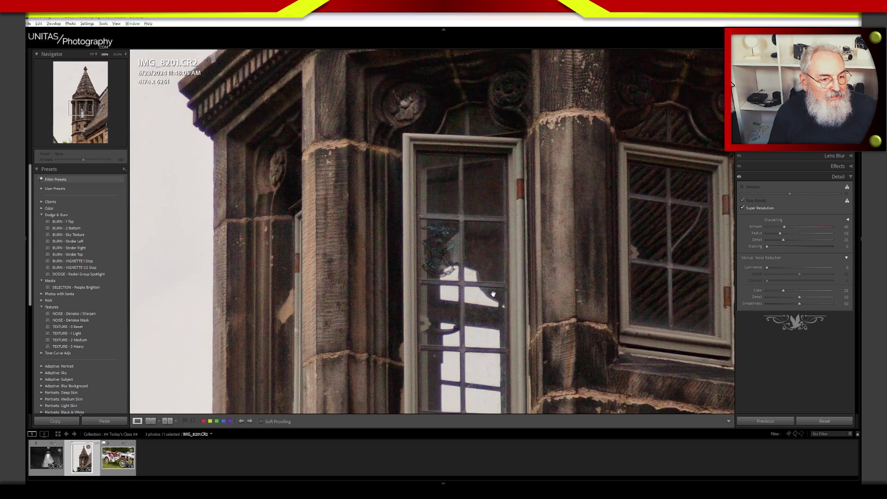
pyautogui.moveTo(473, 336); pyautogui.dragTo(463, 204)
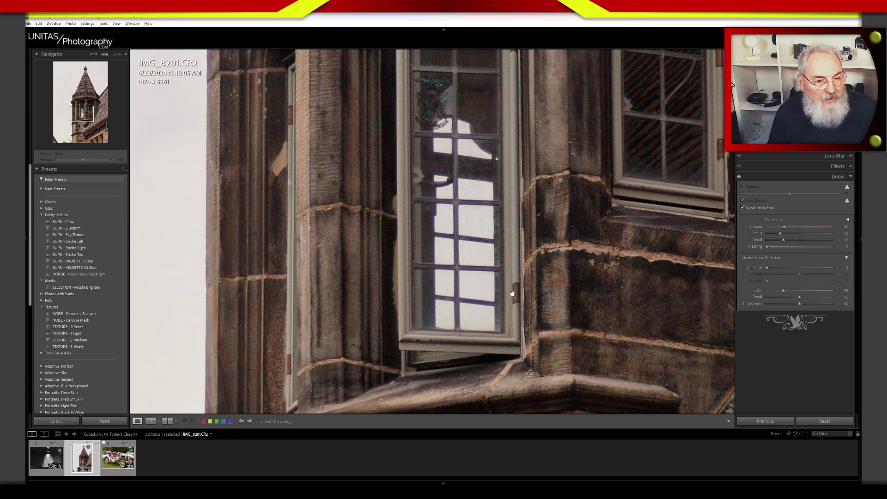
pyautogui.moveTo(512, 294); pyautogui.dragTo(428, 196)
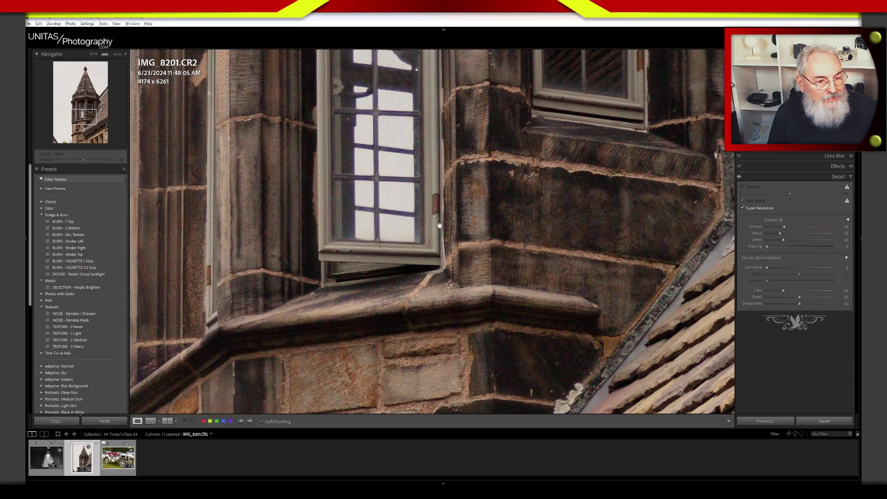
pyautogui.moveTo(533, 300); pyautogui.dragTo(416, 304)
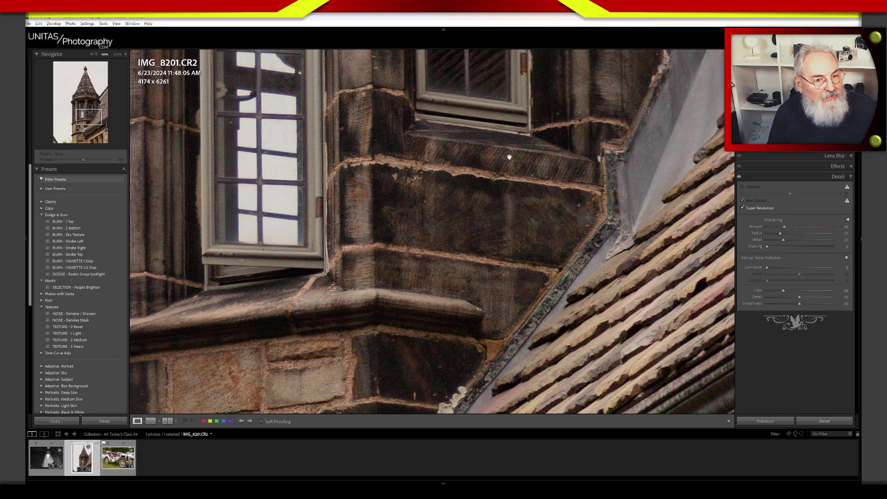
pyautogui.moveTo(487, 332); pyautogui.dragTo(383, 367)
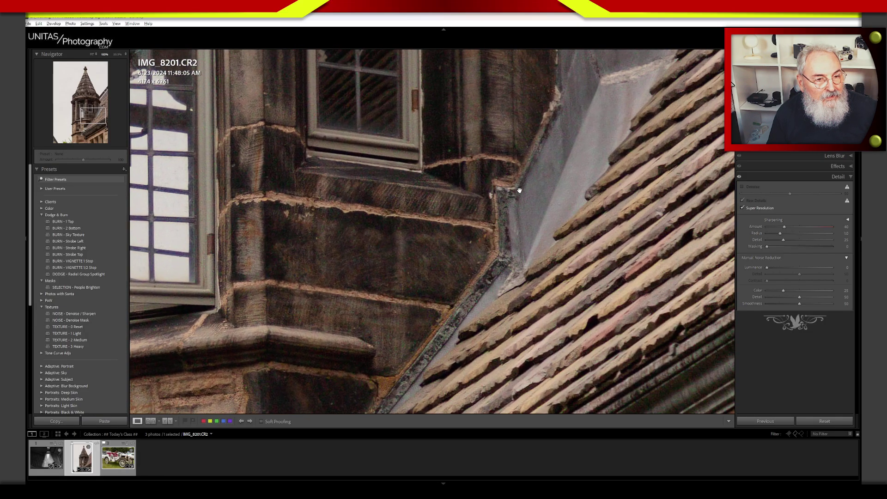
pyautogui.moveTo(512, 191); pyautogui.dragTo(479, 267)
pyautogui.moveTo(544, 204); pyautogui.dragTo(579, 226)
pyautogui.moveTo(519, 233); pyautogui.dragTo(548, 246)
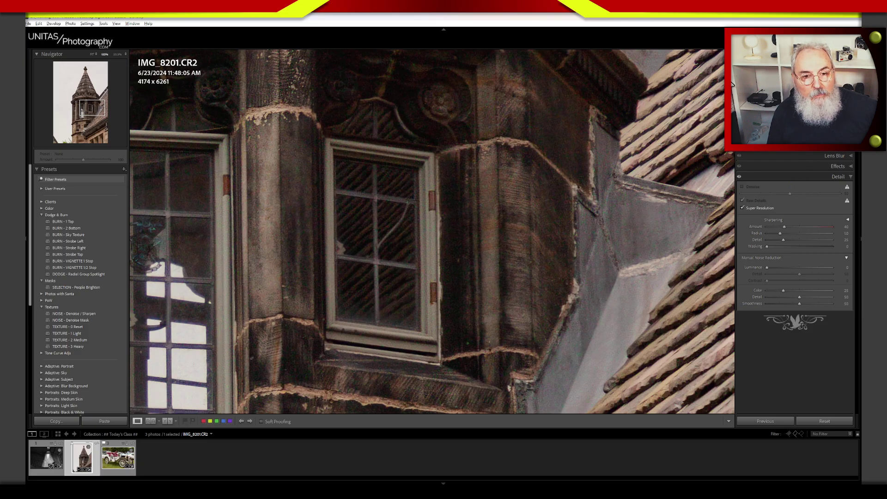
# Raise the church photo's Texture to about +30, increase Clarity and Highlights slightly, and lift Shadows to +14
pyautogui.click(838, 177)
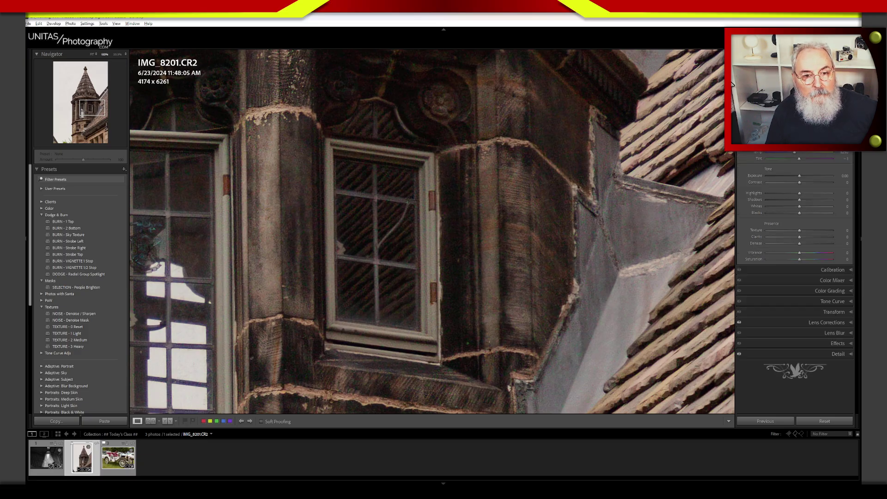
pyautogui.moveTo(798, 230)
pyautogui.mouseDown()
pyautogui.moveTo(809, 231)
pyautogui.moveTo(805, 237)
pyautogui.mouseUp()
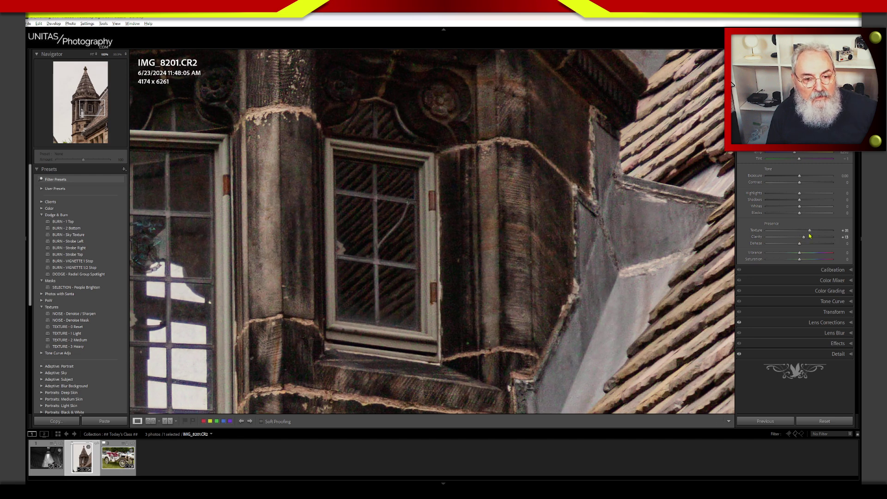
pyautogui.moveTo(550, 244); pyautogui.dragTo(531, 189)
pyautogui.moveTo(429, 285); pyautogui.dragTo(435, 330)
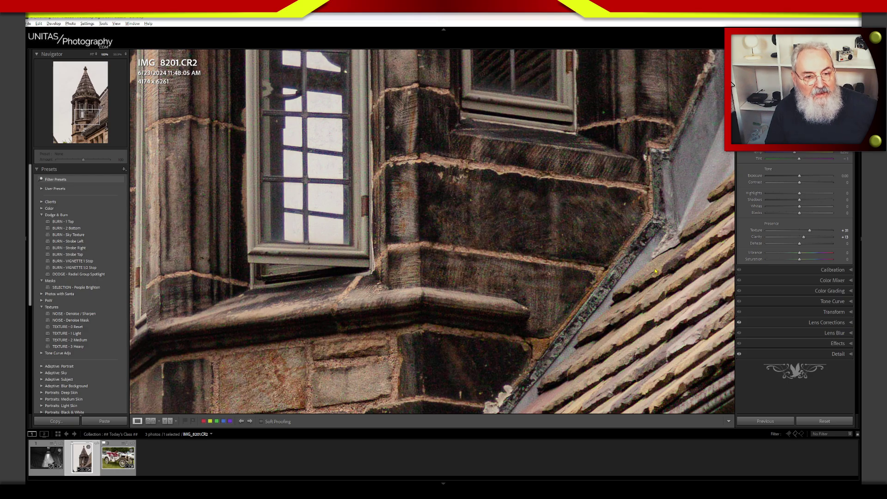
pyautogui.click(640, 263)
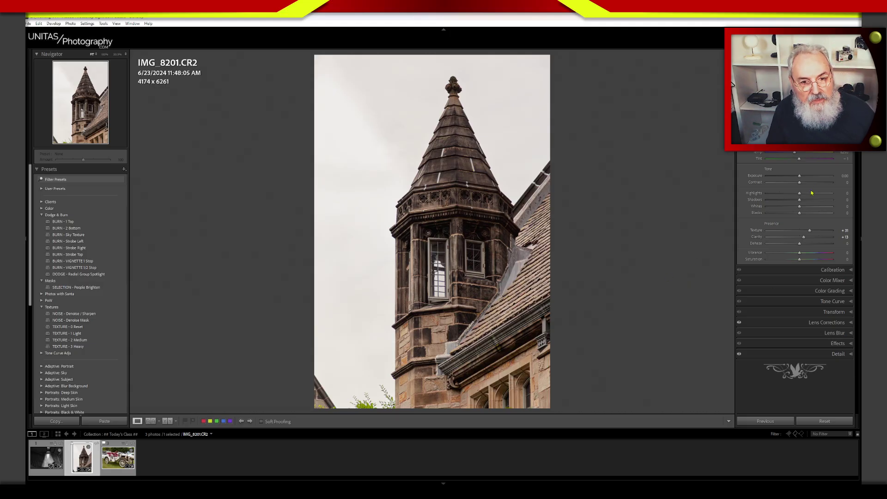
pyautogui.moveTo(799, 199)
pyautogui.mouseDown()
pyautogui.moveTo(787, 195)
pyautogui.moveTo(801, 197)
pyautogui.mouseUp()
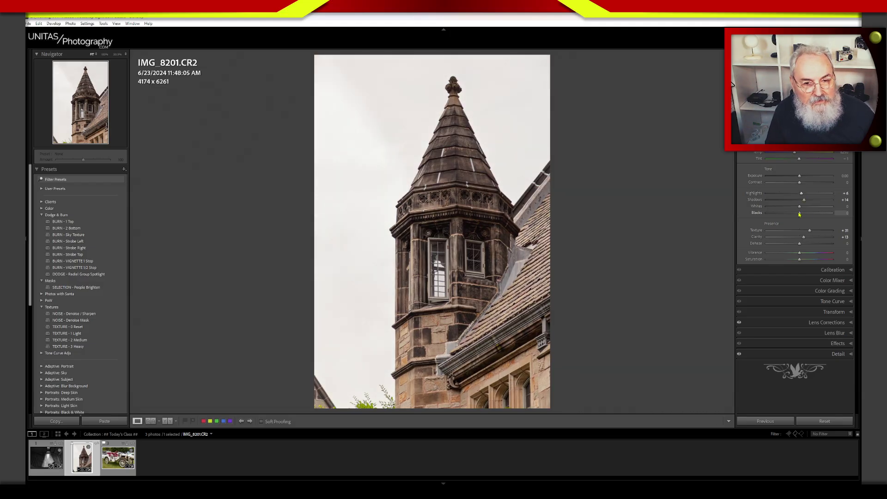
pyautogui.moveTo(799, 246); pyautogui.dragTo(774, 245)
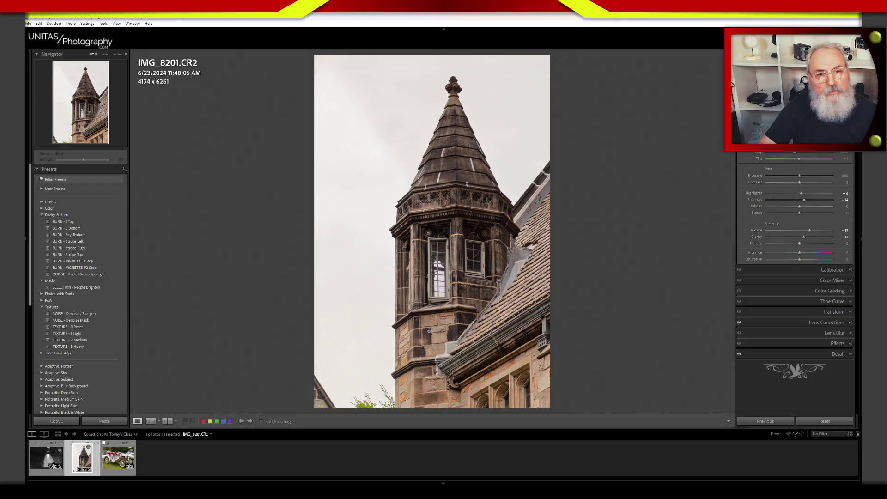
# Widen the church photo's crop to 5174 x 7761 pixels to include more foliage and roof, and fine-tune its rotation
pyautogui.press('r')
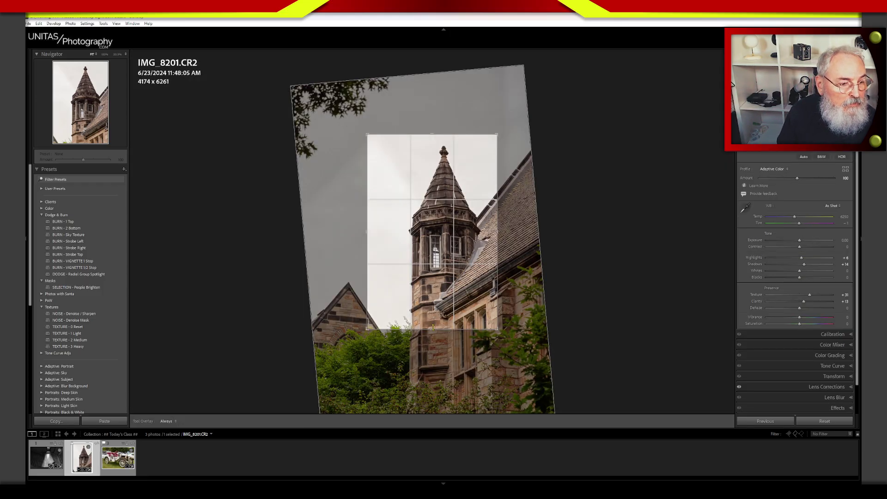
pyautogui.moveTo(435, 329); pyautogui.dragTo(425, 352)
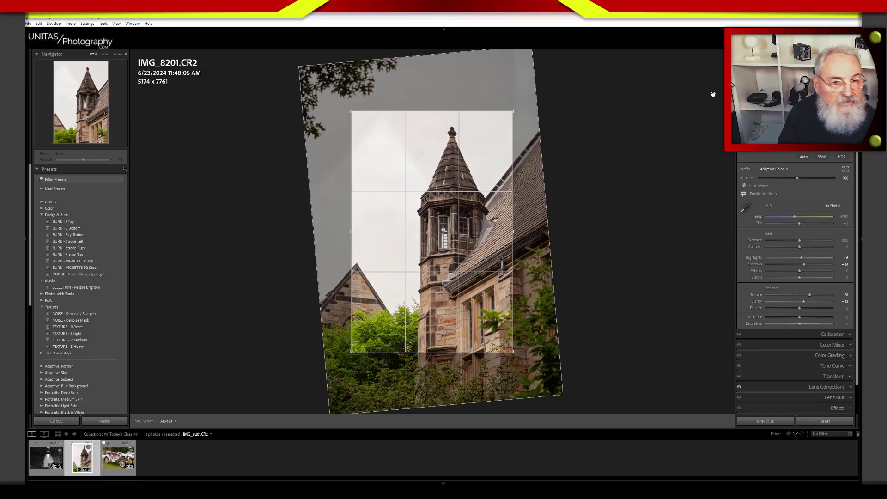
pyautogui.press('Return')
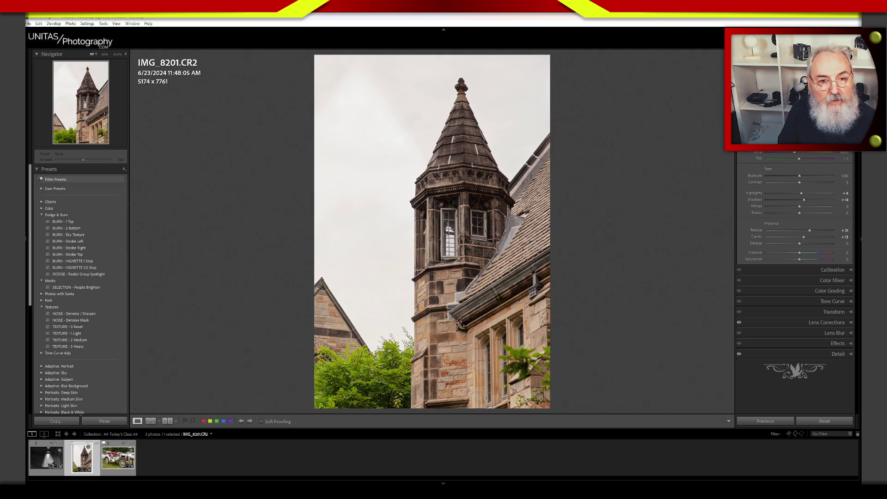
pyautogui.press('r')
pyautogui.moveTo(648, 185); pyautogui.dragTo(648, 184)
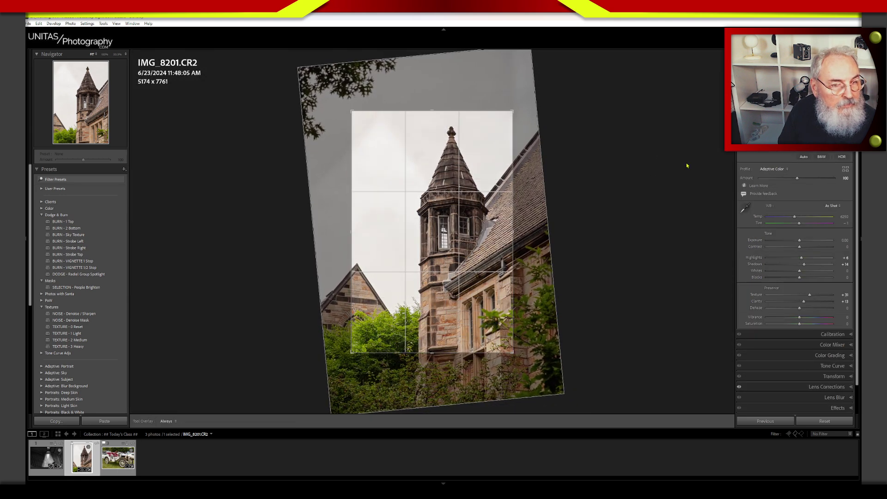
pyautogui.press('Return')
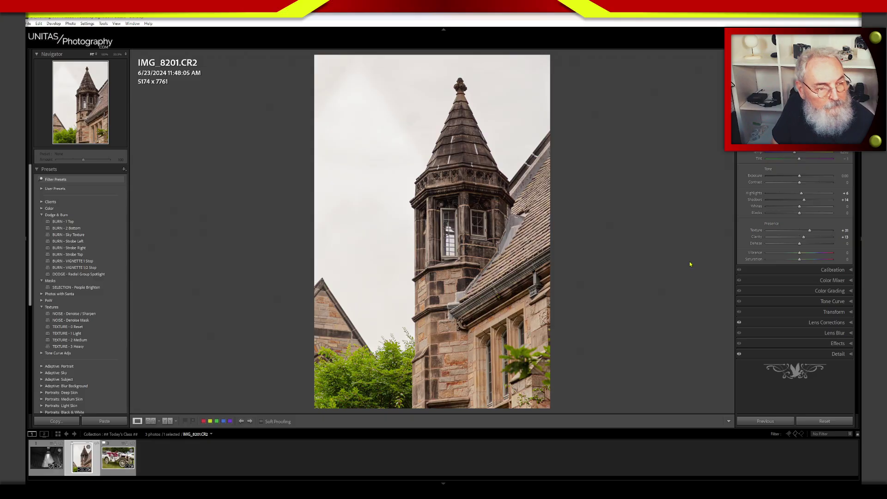
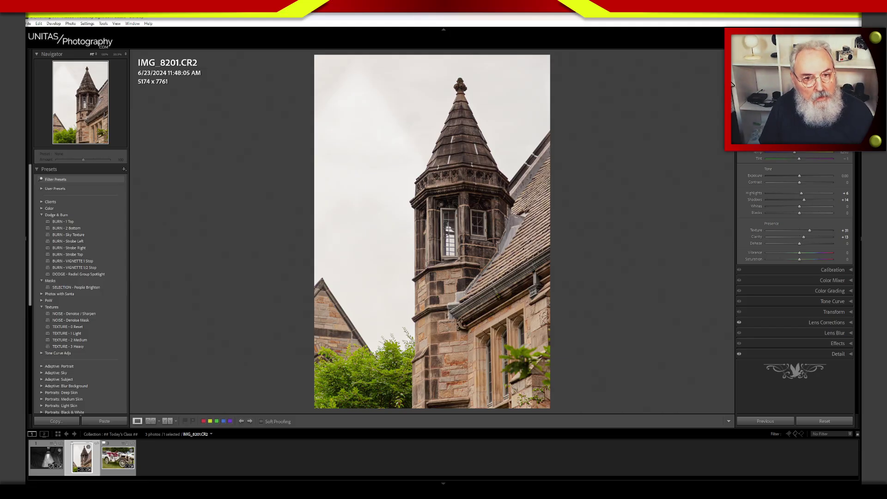
# Expand the Detail settings, outline the Denoise, Raw Details and Super Resolution options with an annotation, and clear the drawing
pyautogui.scroll(-4, 795, 231)
pyautogui.click(834, 177)
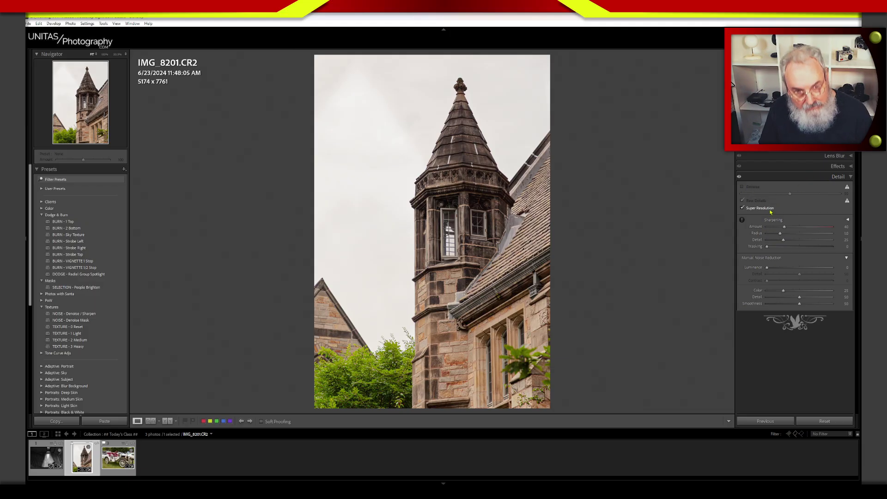
pyautogui.moveTo(782, 182)
pyautogui.mouseDown()
pyautogui.moveTo(728, 186)
pyautogui.moveTo(732, 211)
pyautogui.moveTo(848, 206)
pyautogui.moveTo(849, 184)
pyautogui.moveTo(743, 181)
pyautogui.mouseUp()
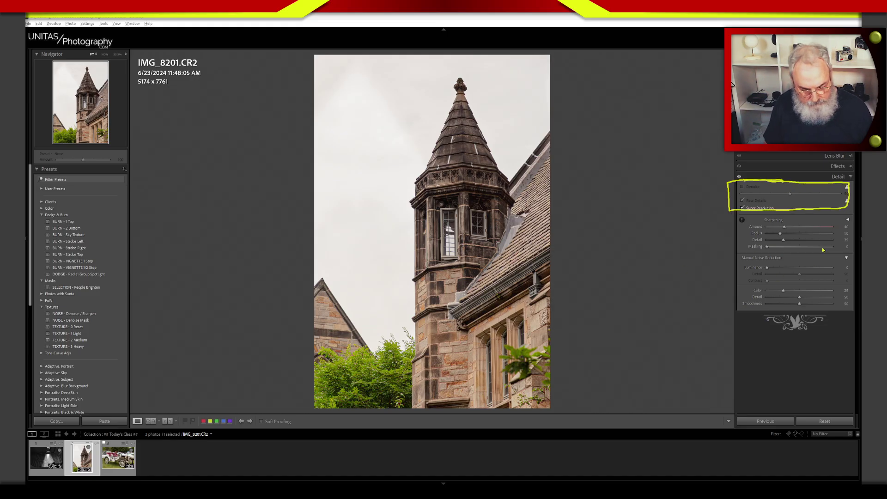
pyautogui.press('Escape')
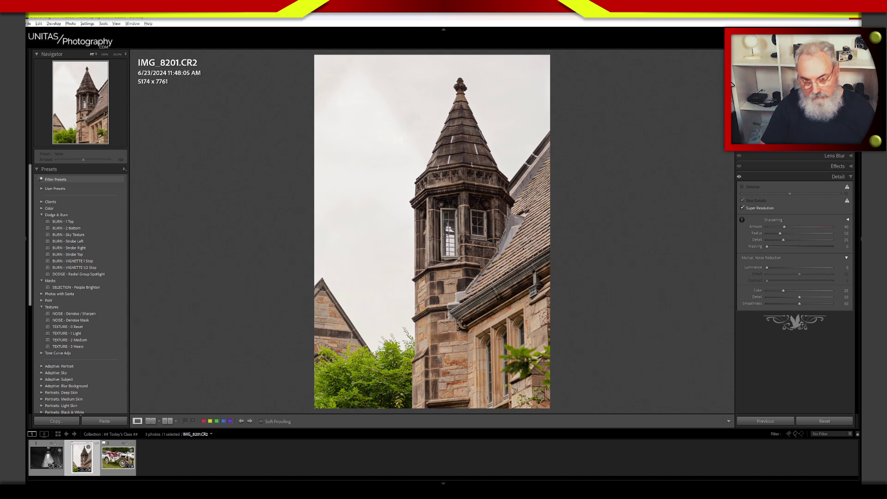